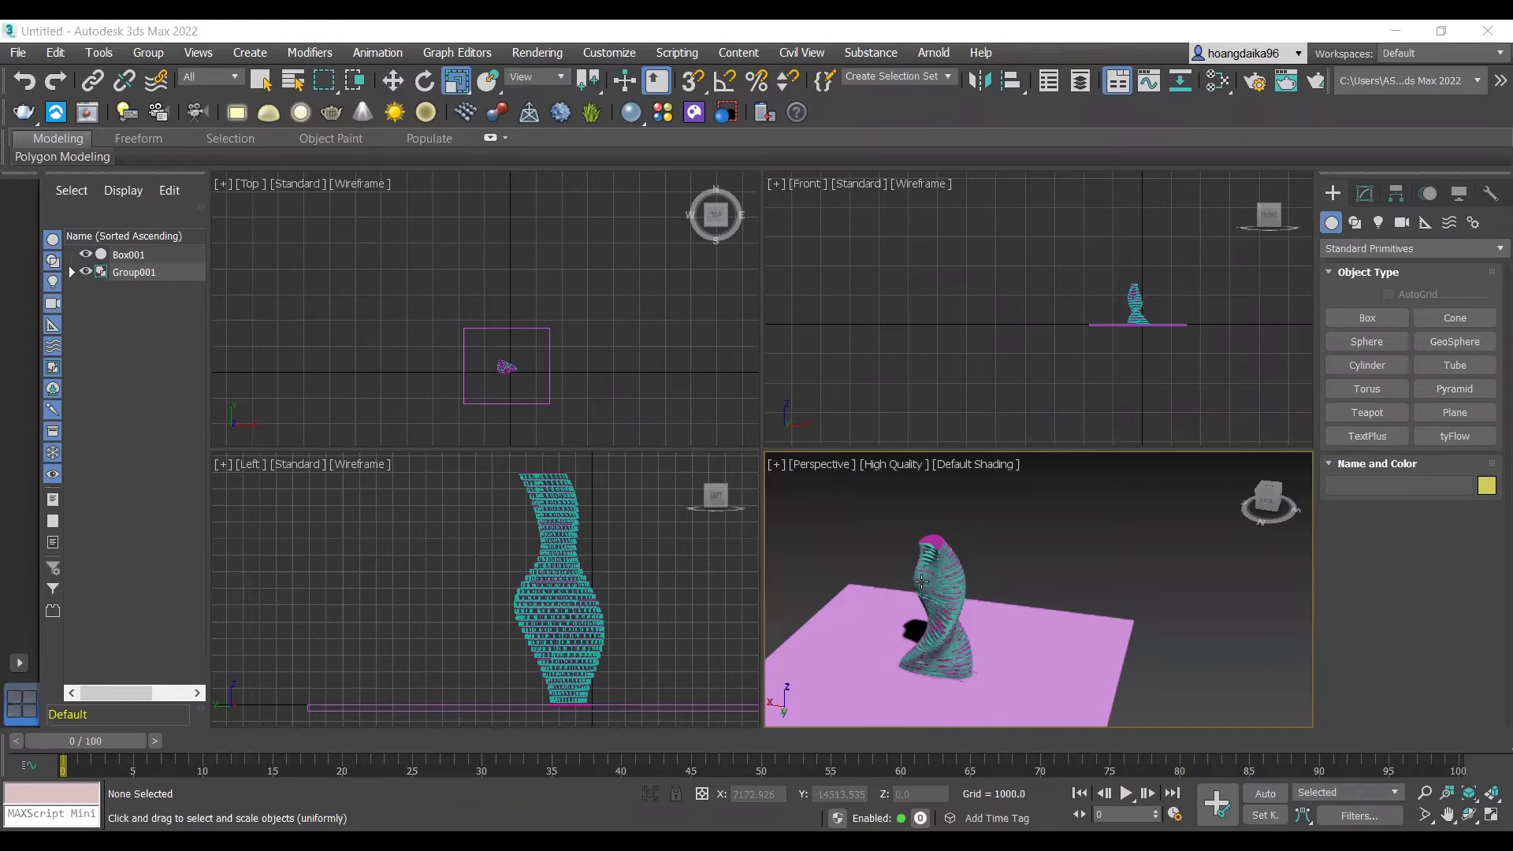
- Pan the Perspective view to better frame the twisted vase on its pink base
middle_drag(1023, 603, 1041, 565)
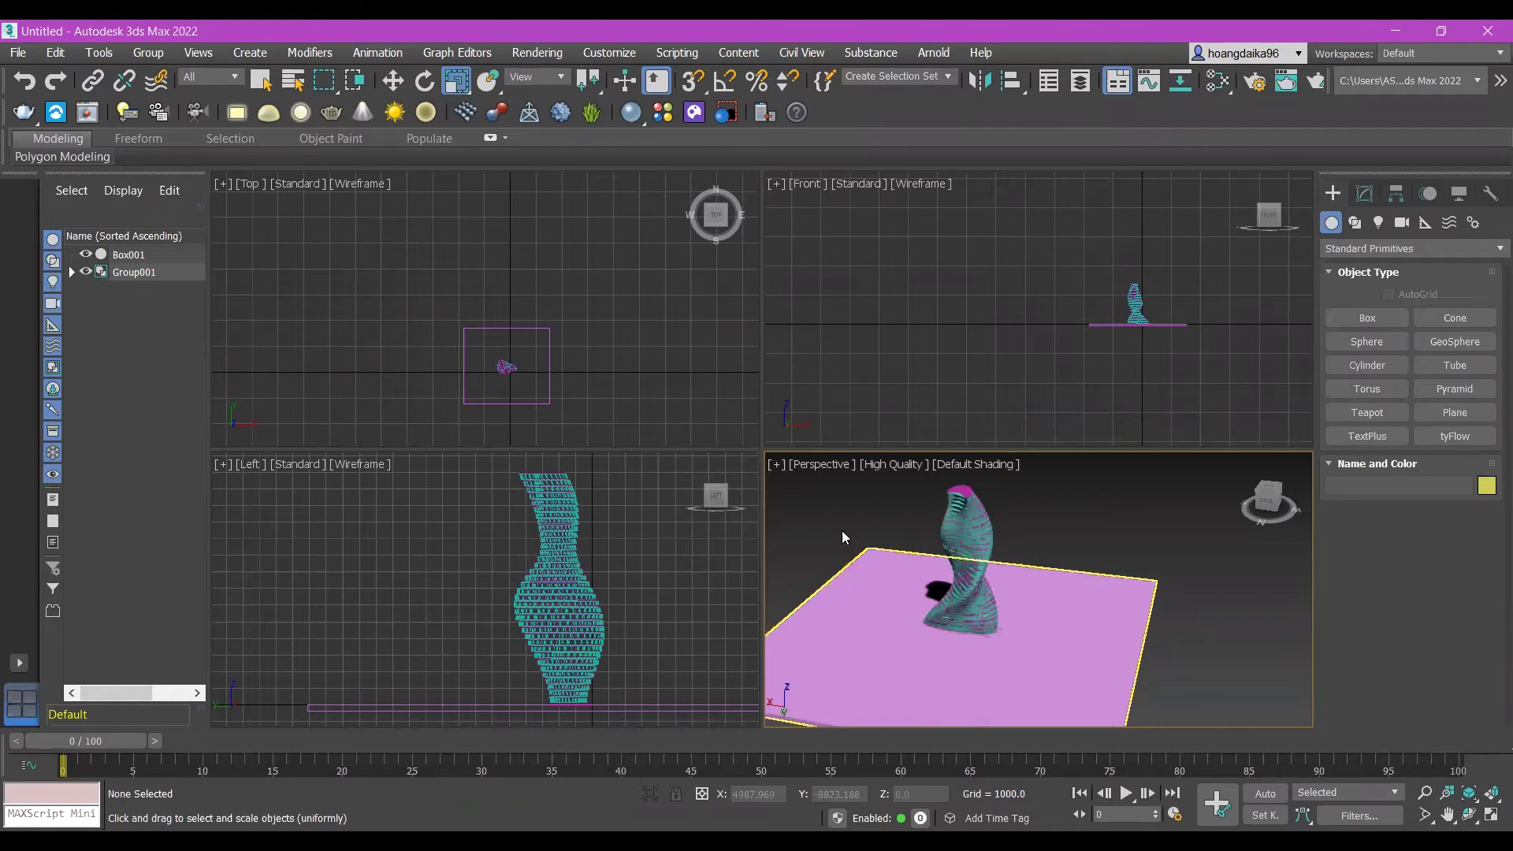
- Maximize the Perspective viewport and orbit to a new angle on the vase tower
click(776, 464)
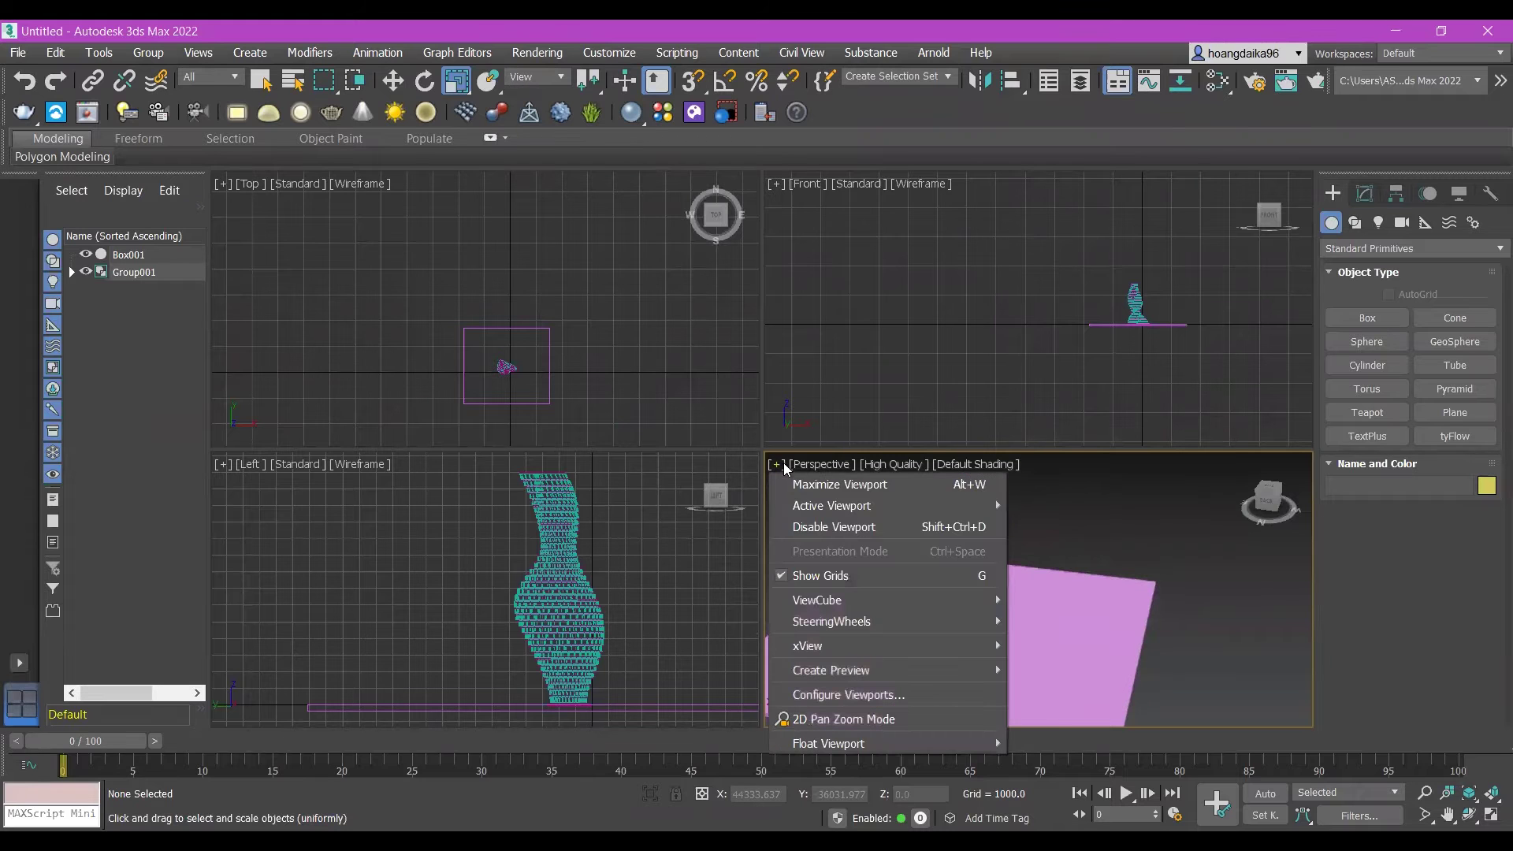
click(821, 486)
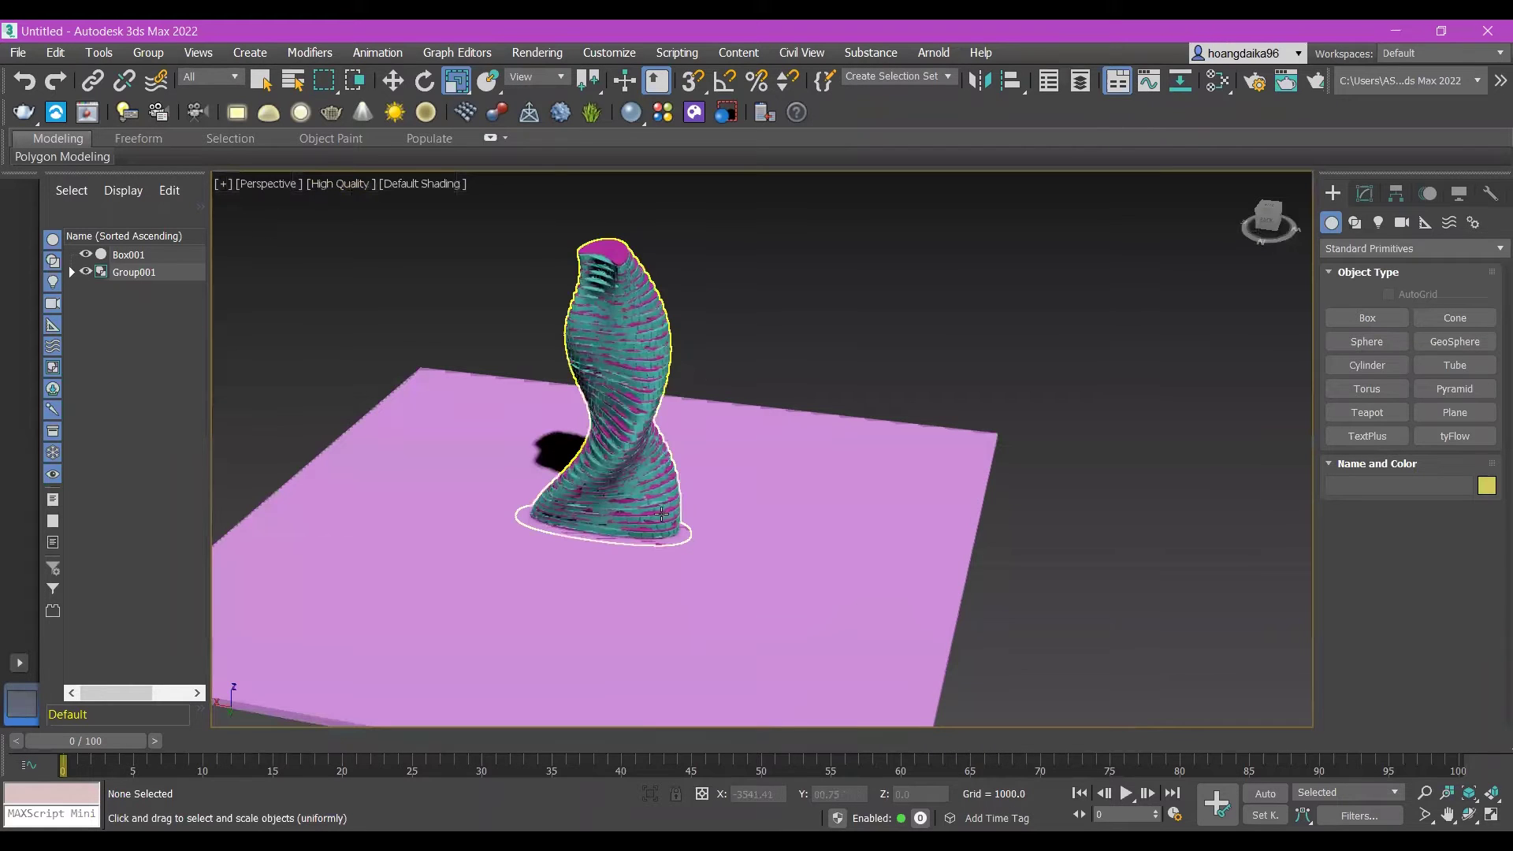
alt+middle_drag(759, 544, 848, 487)
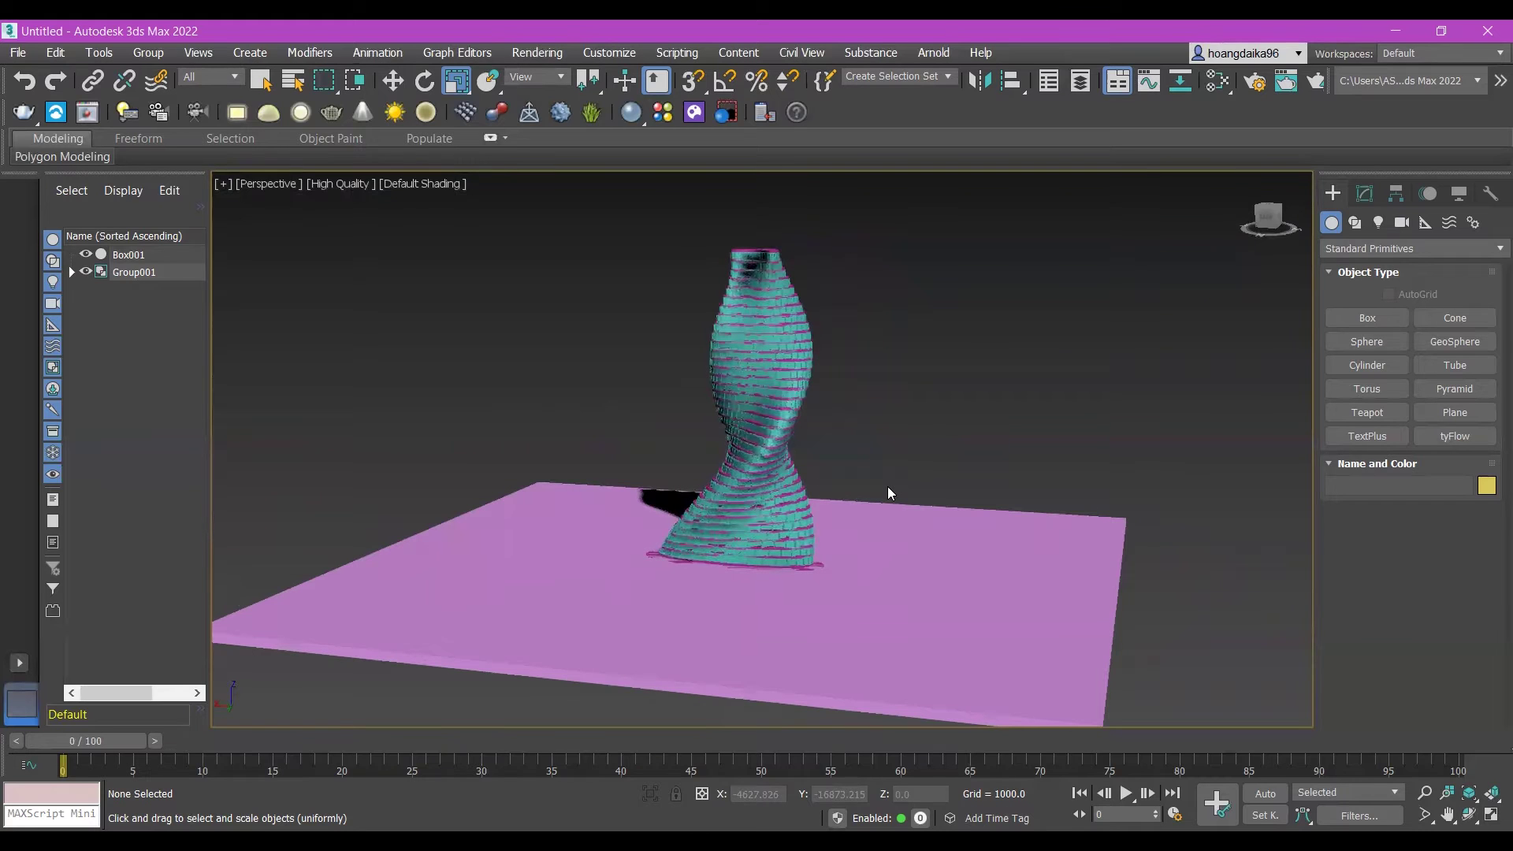
- Create PhysCamera001 from the view, restore four viewports, and zoom into the Front view
key(ctrl+c)
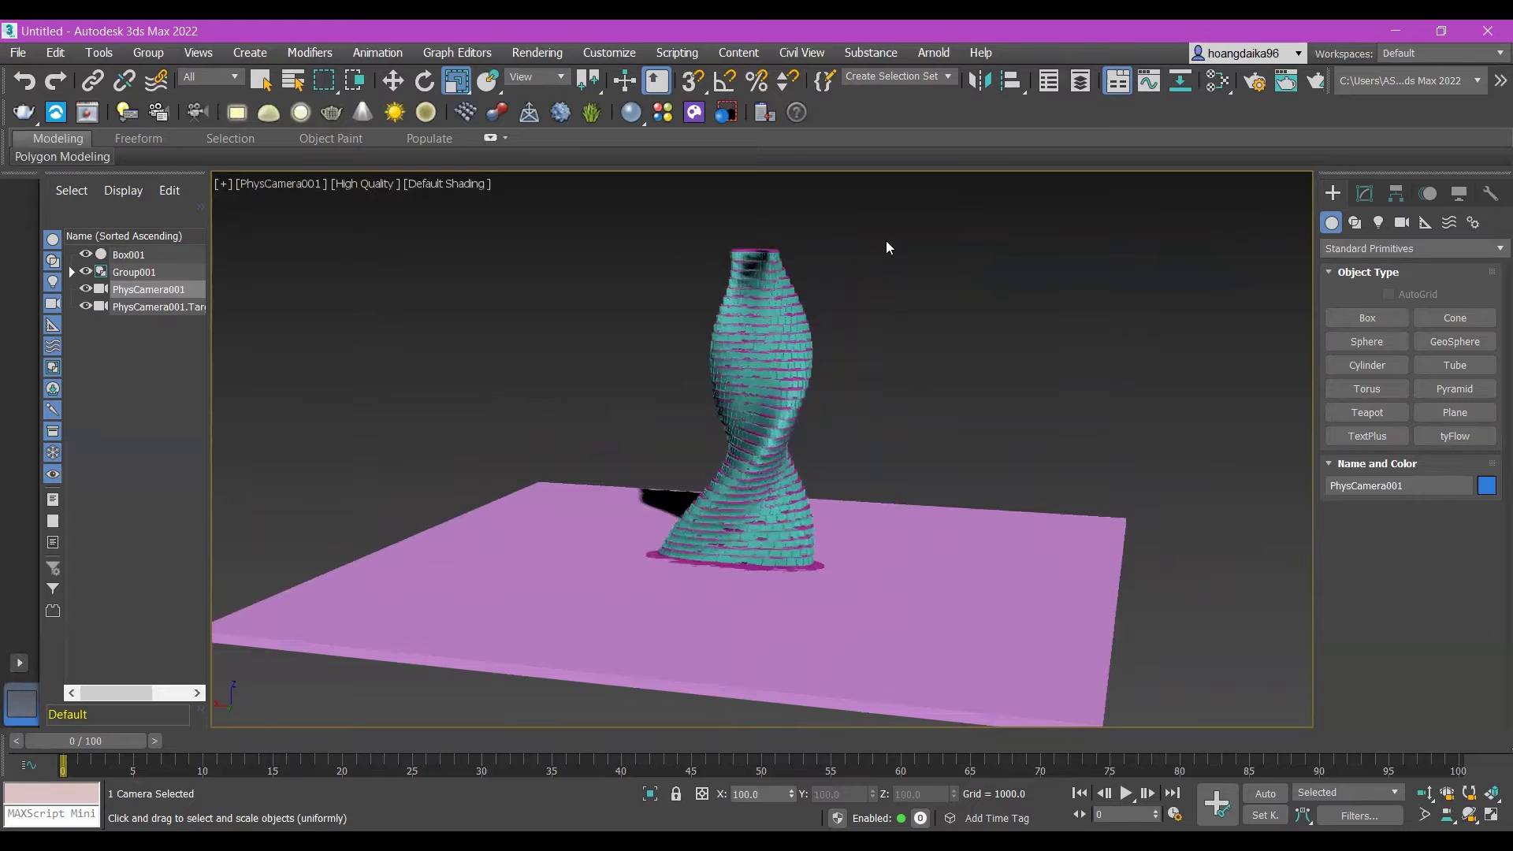
click(223, 183)
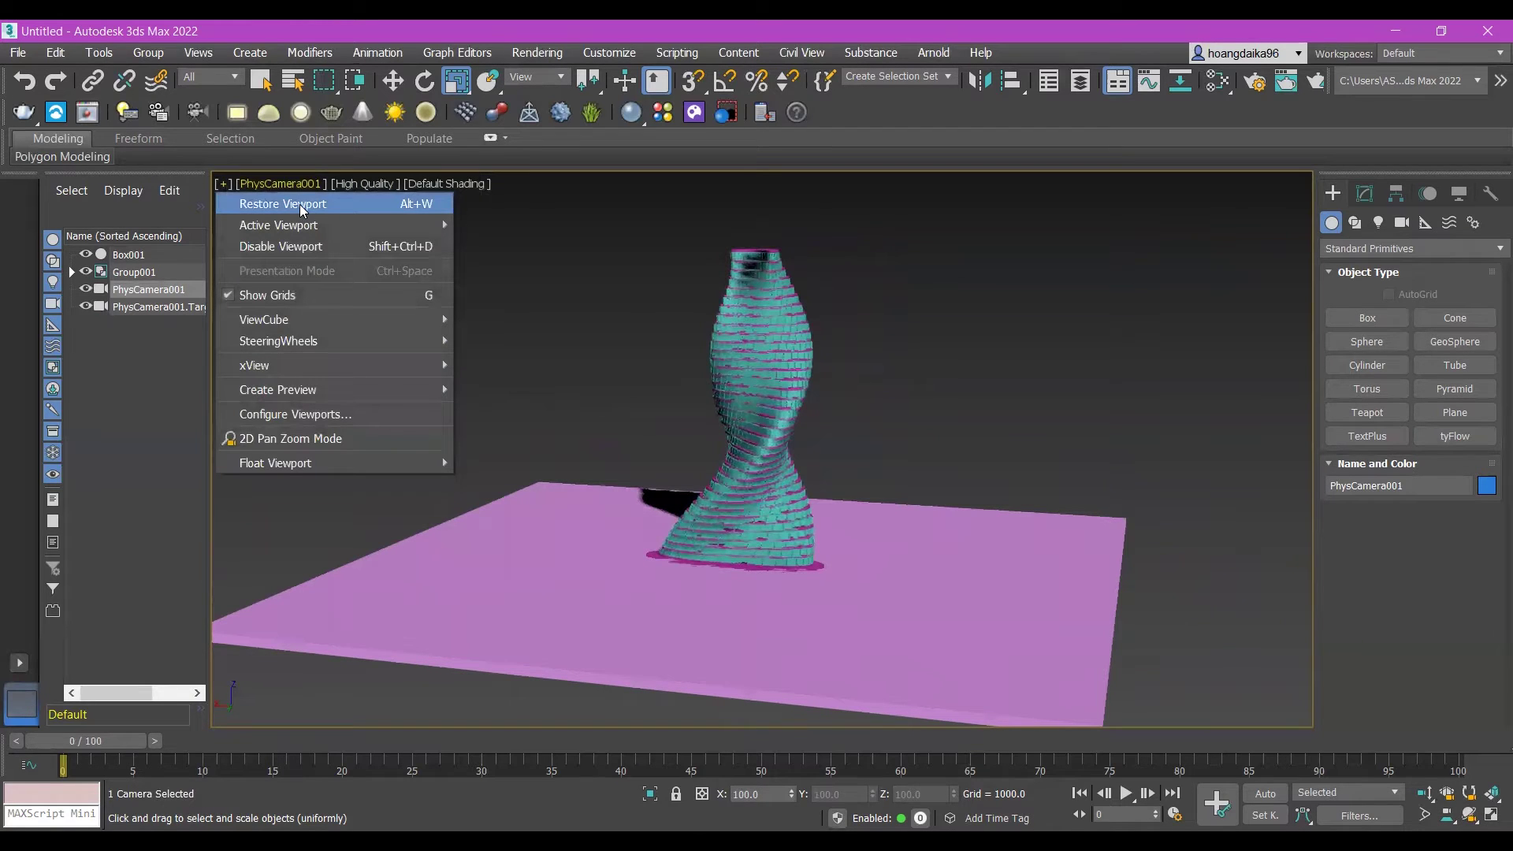
click(301, 207)
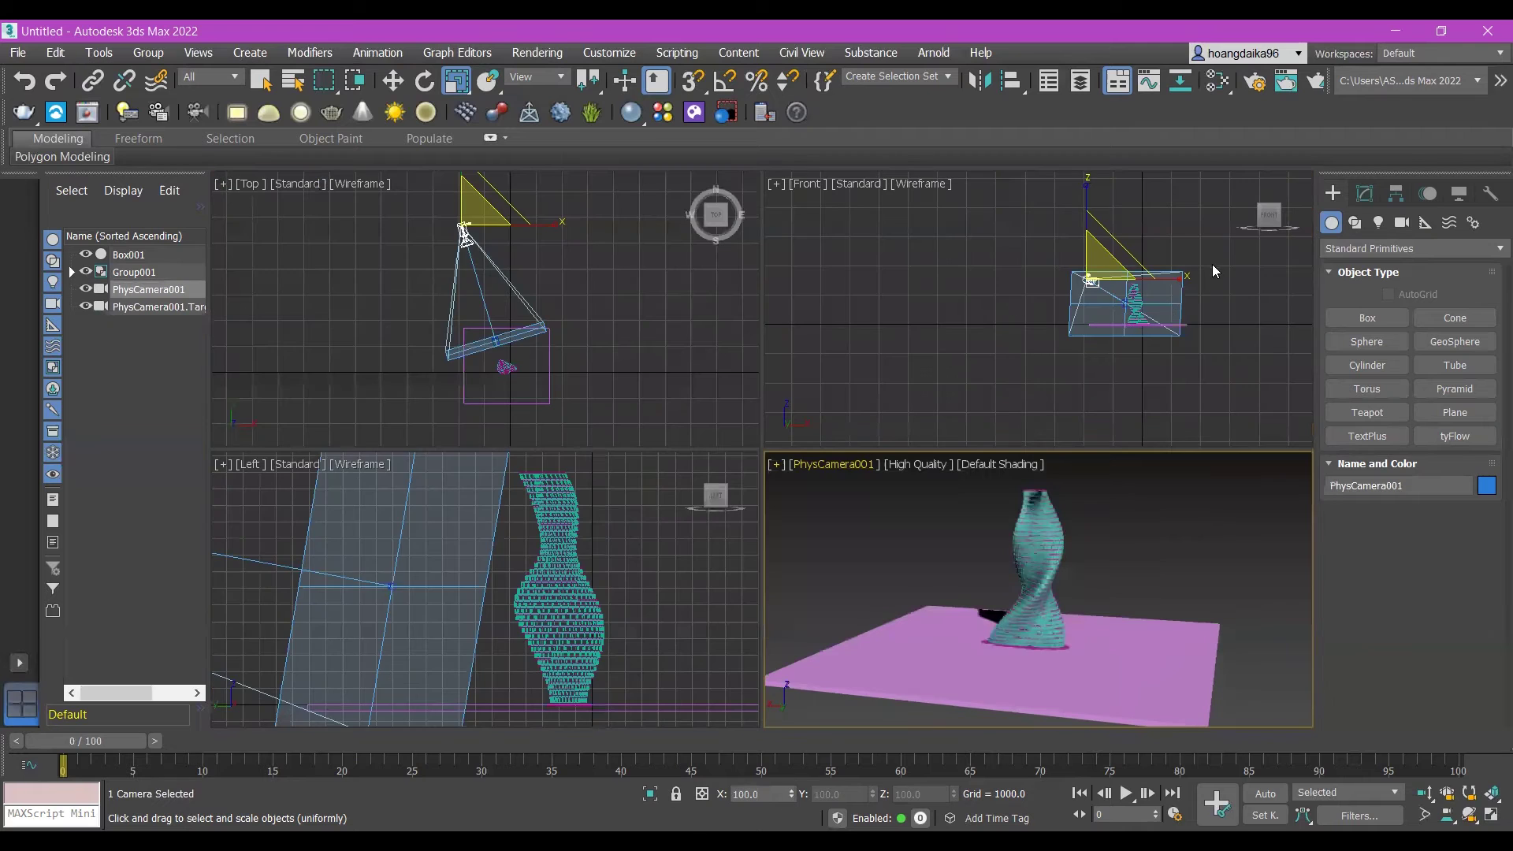
click(1193, 272)
scroll(1190, 267, up, 4)
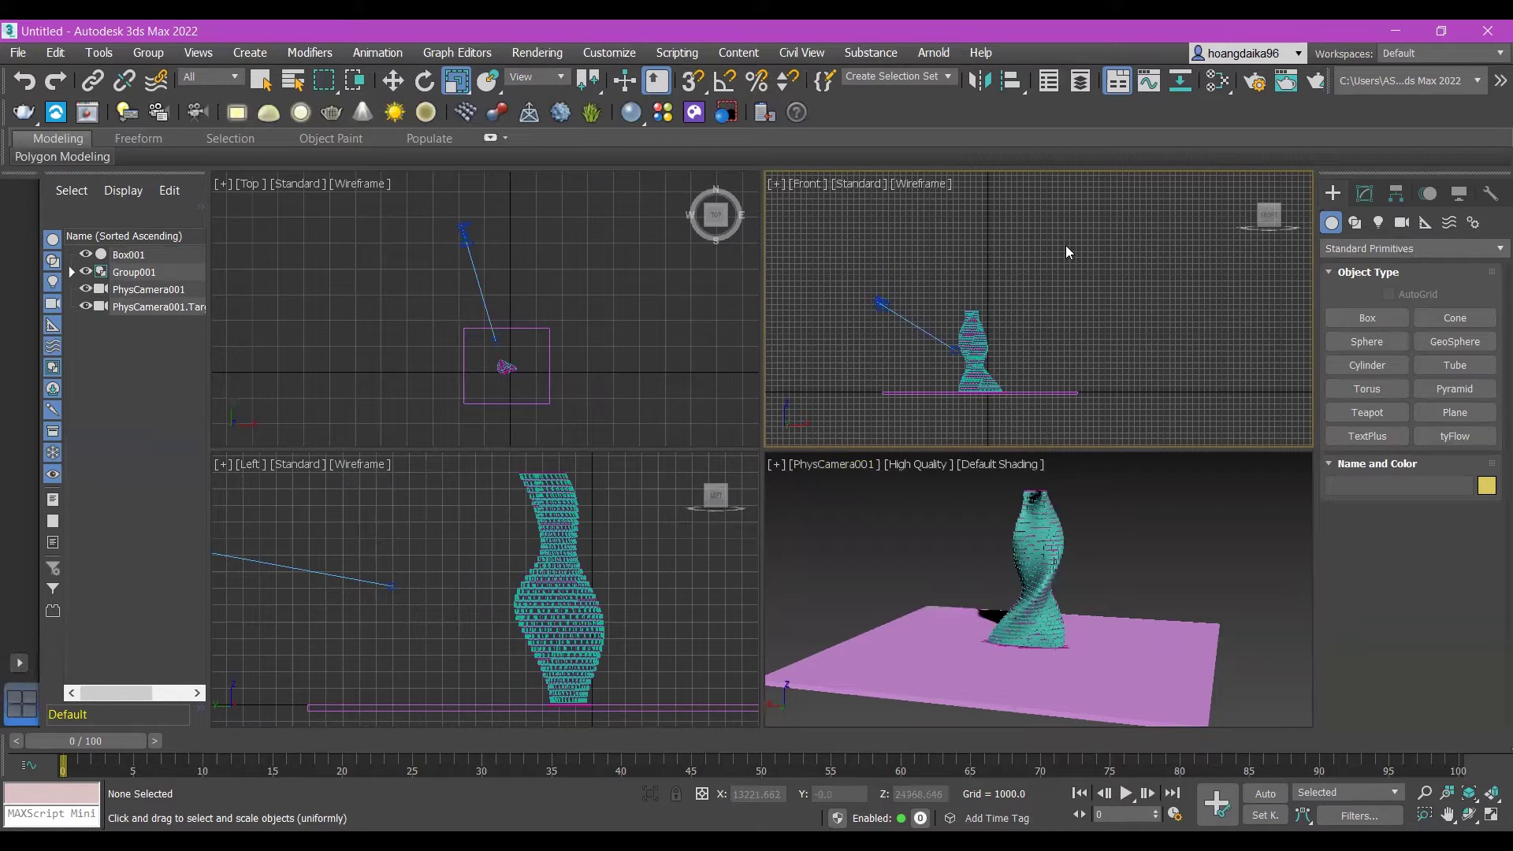
- Place VRaySun001 high at upper right aimed at the floor, accepting the VRaySky environment map
click(1378, 222)
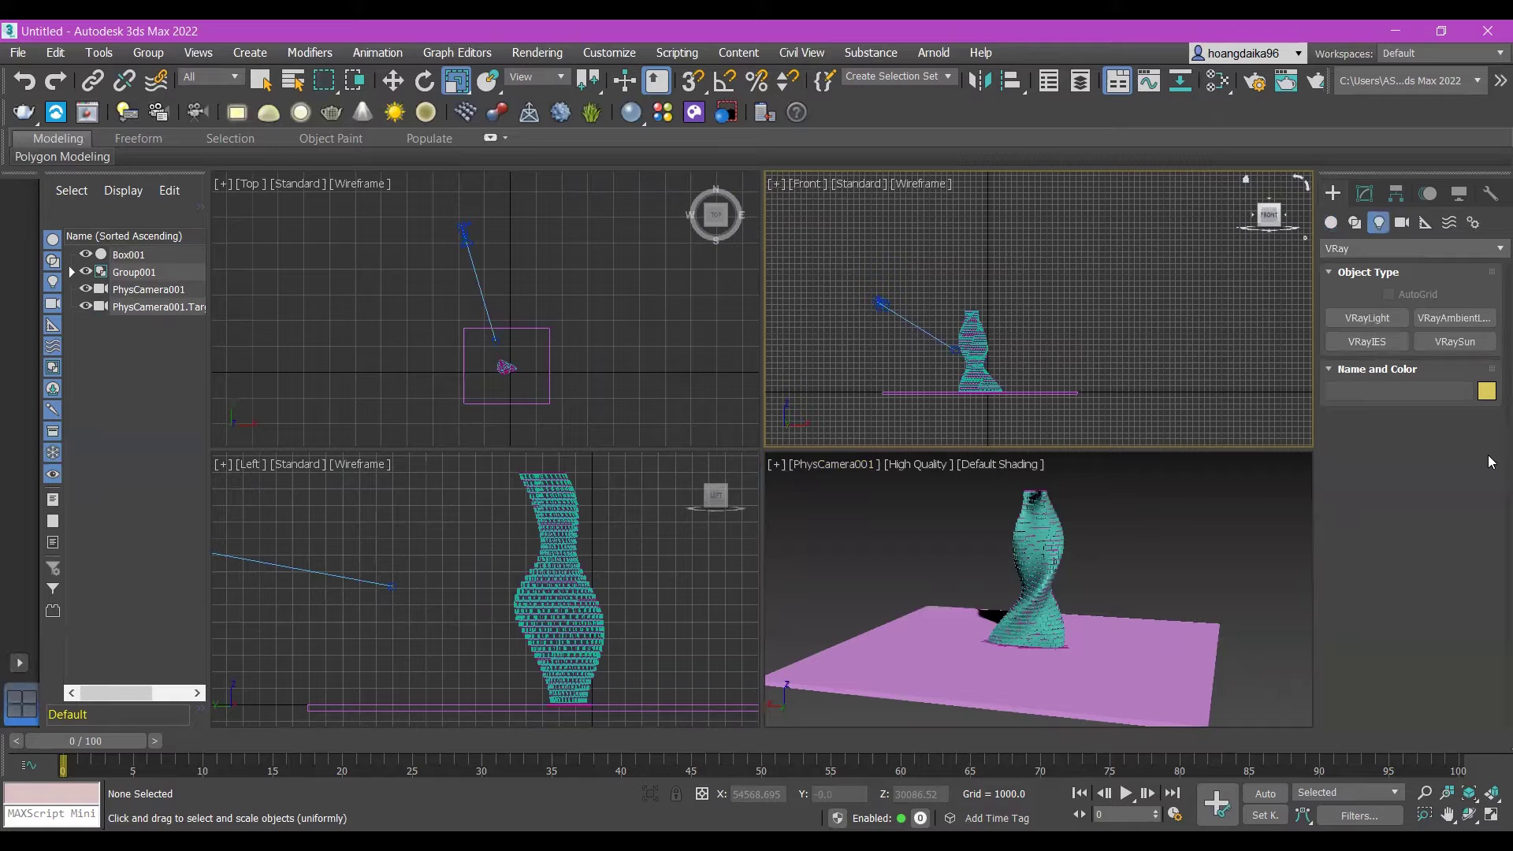
click(1362, 251)
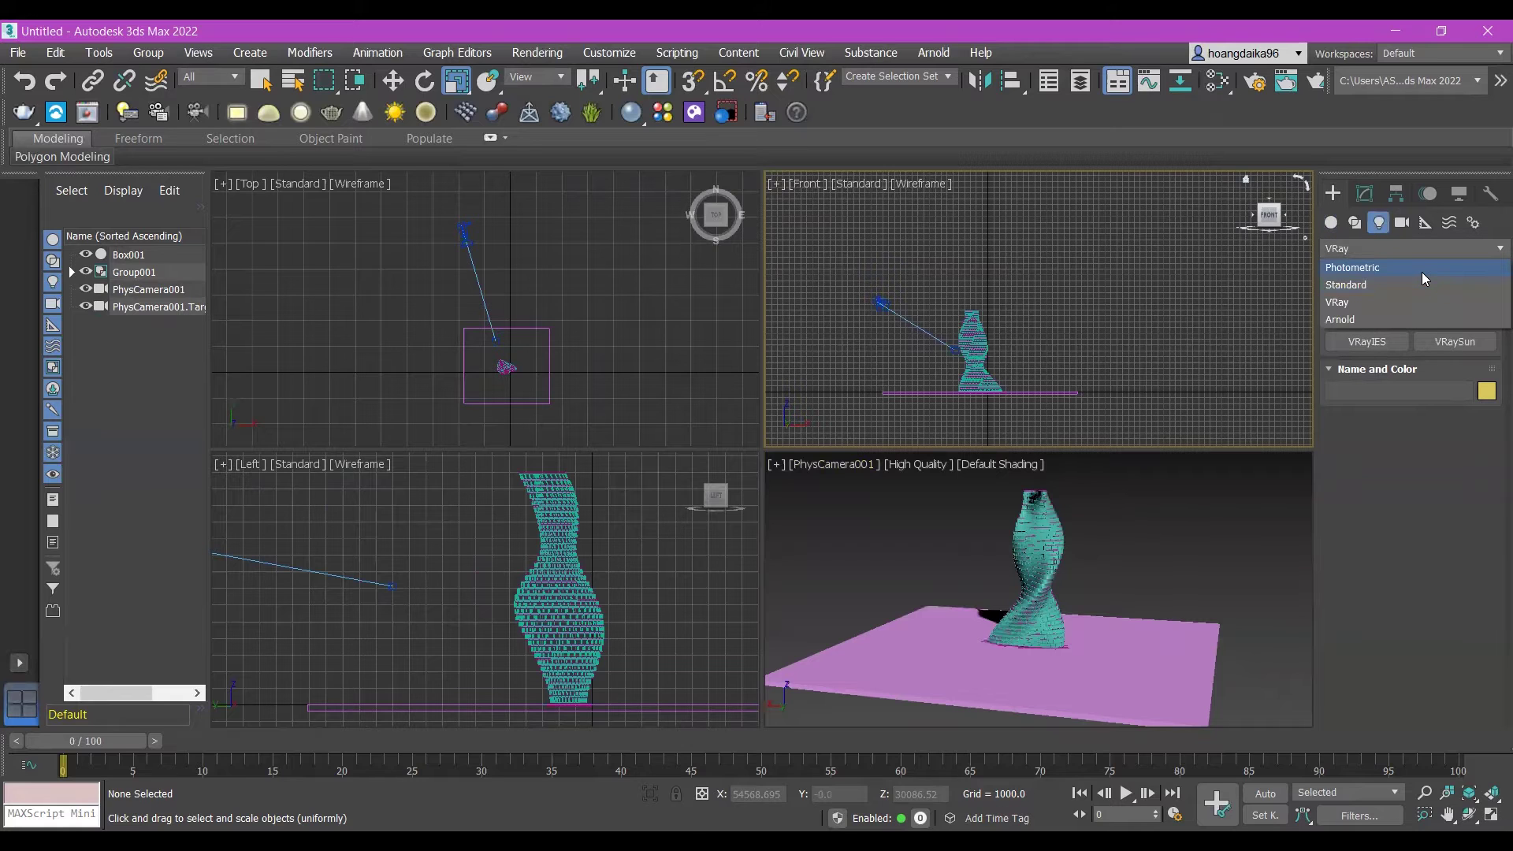
click(1423, 272)
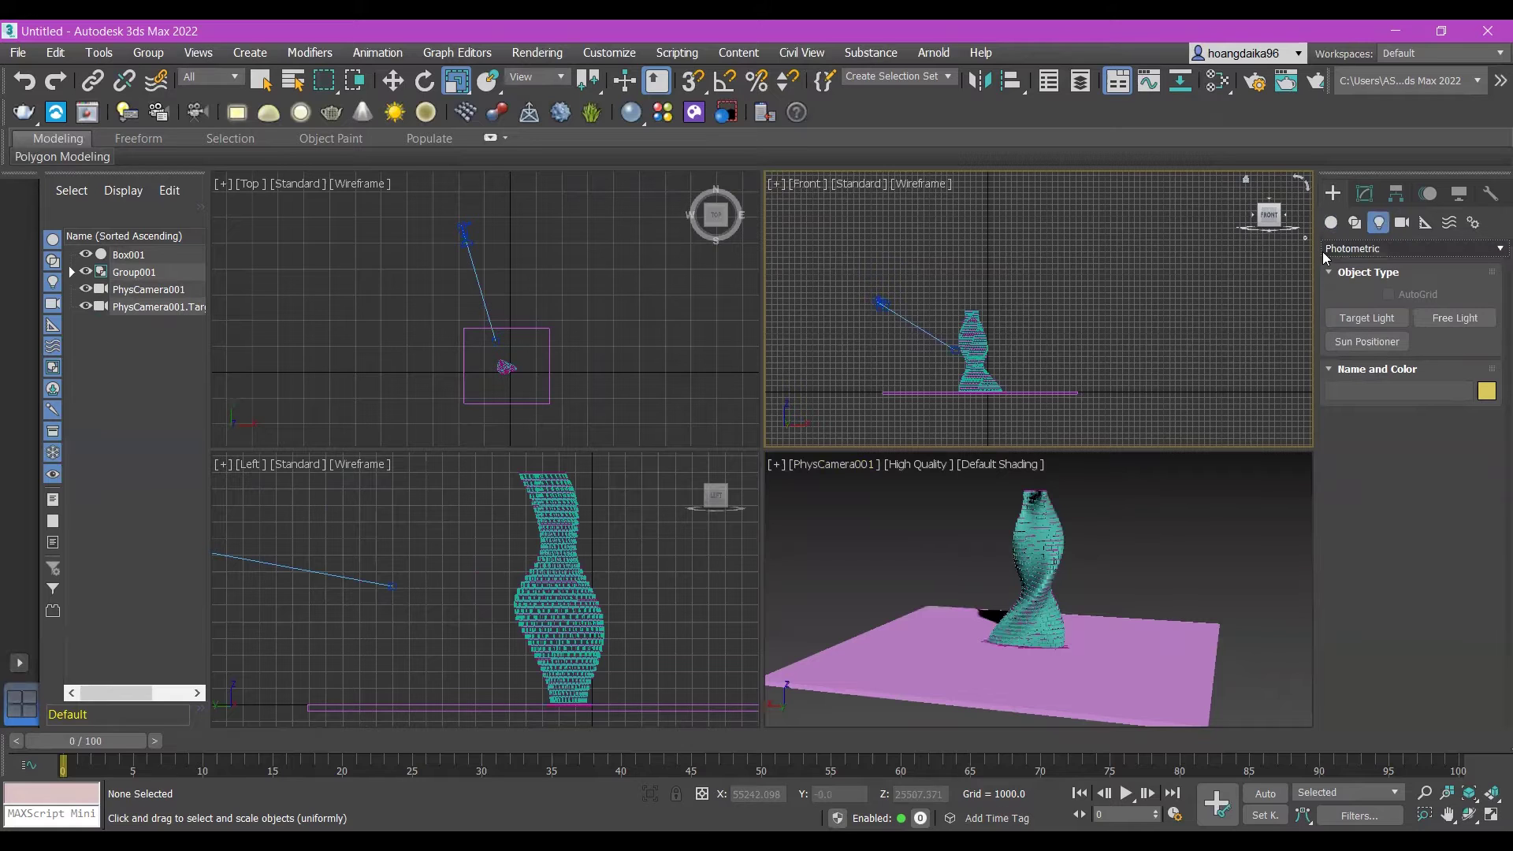
click(1387, 249)
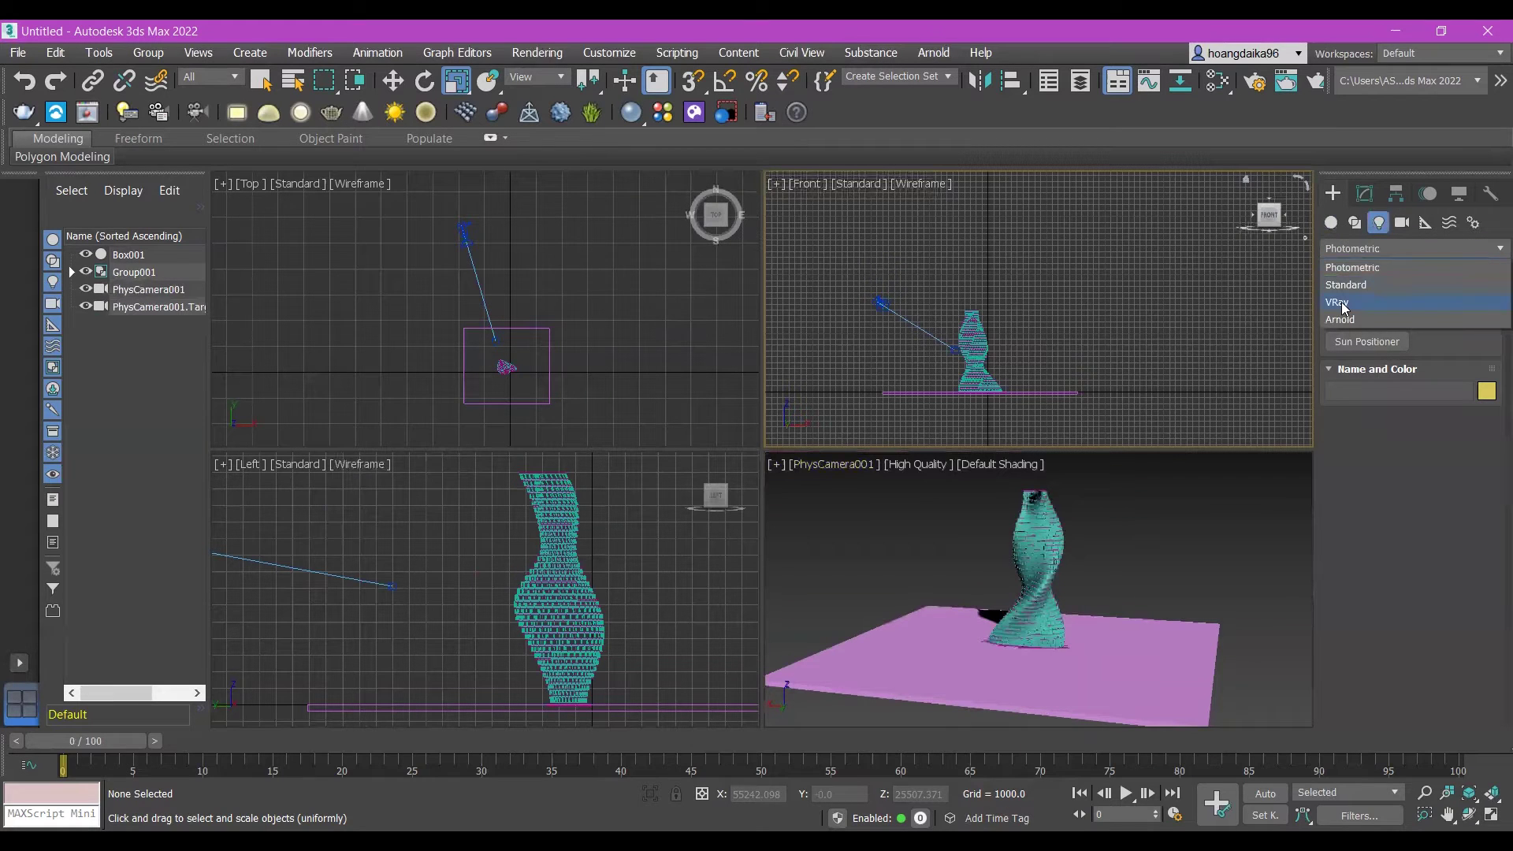
click(1344, 305)
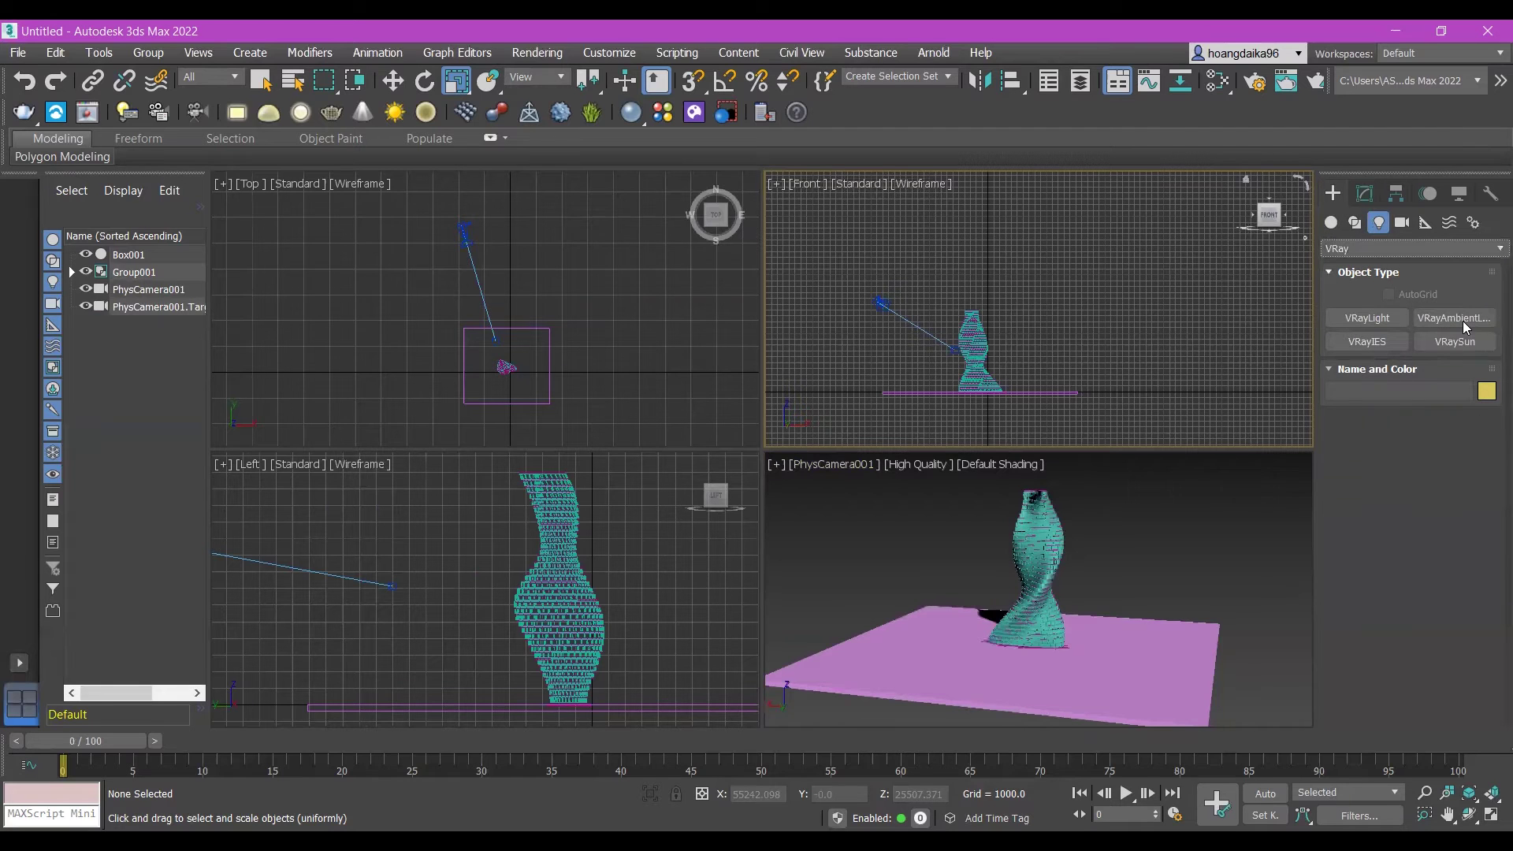
click(1457, 342)
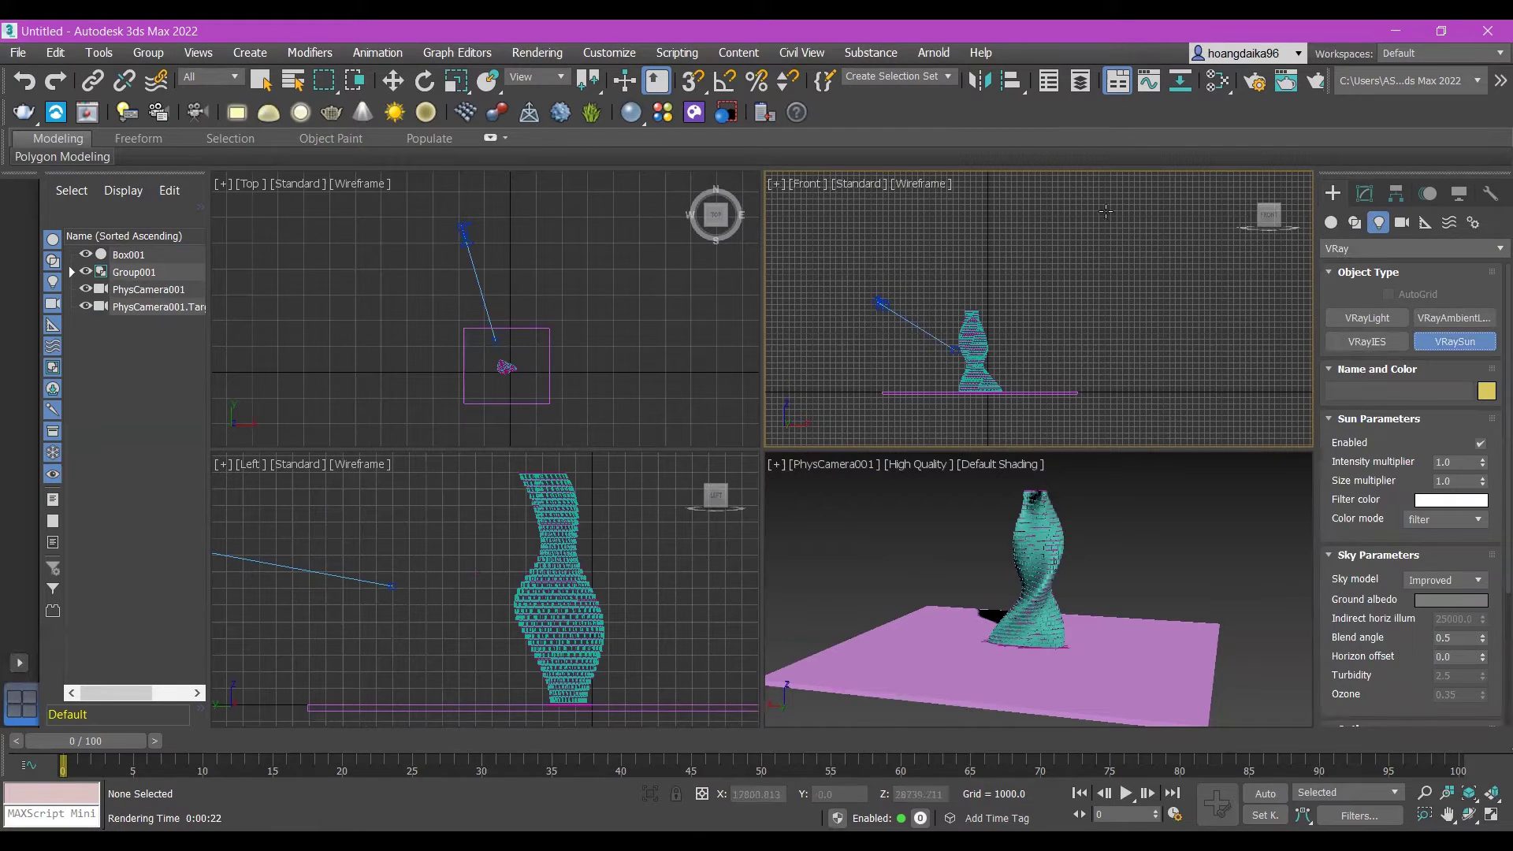
drag(1154, 199, 919, 386)
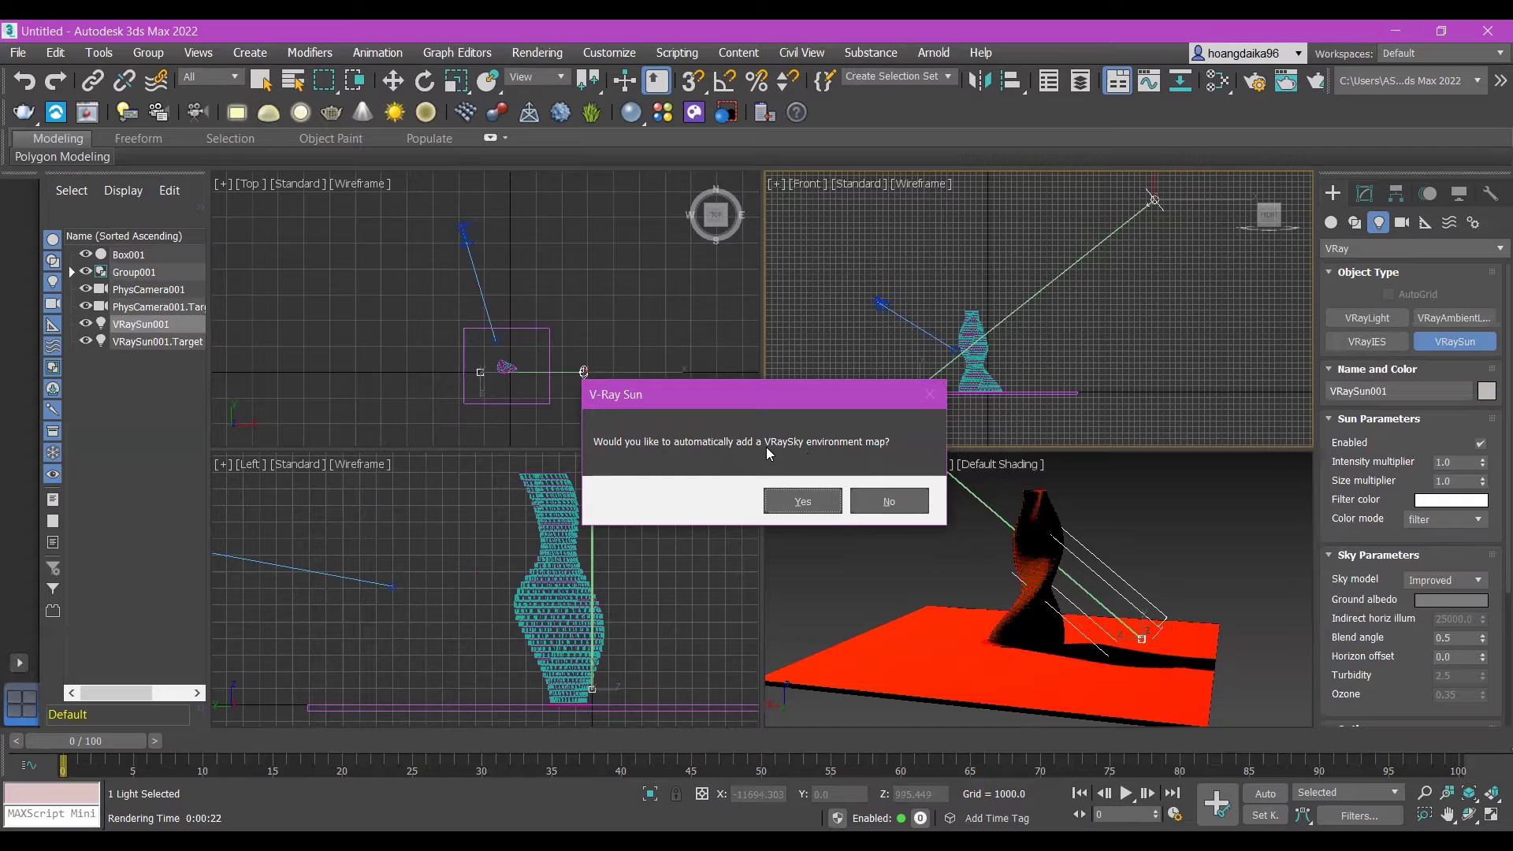
click(802, 501)
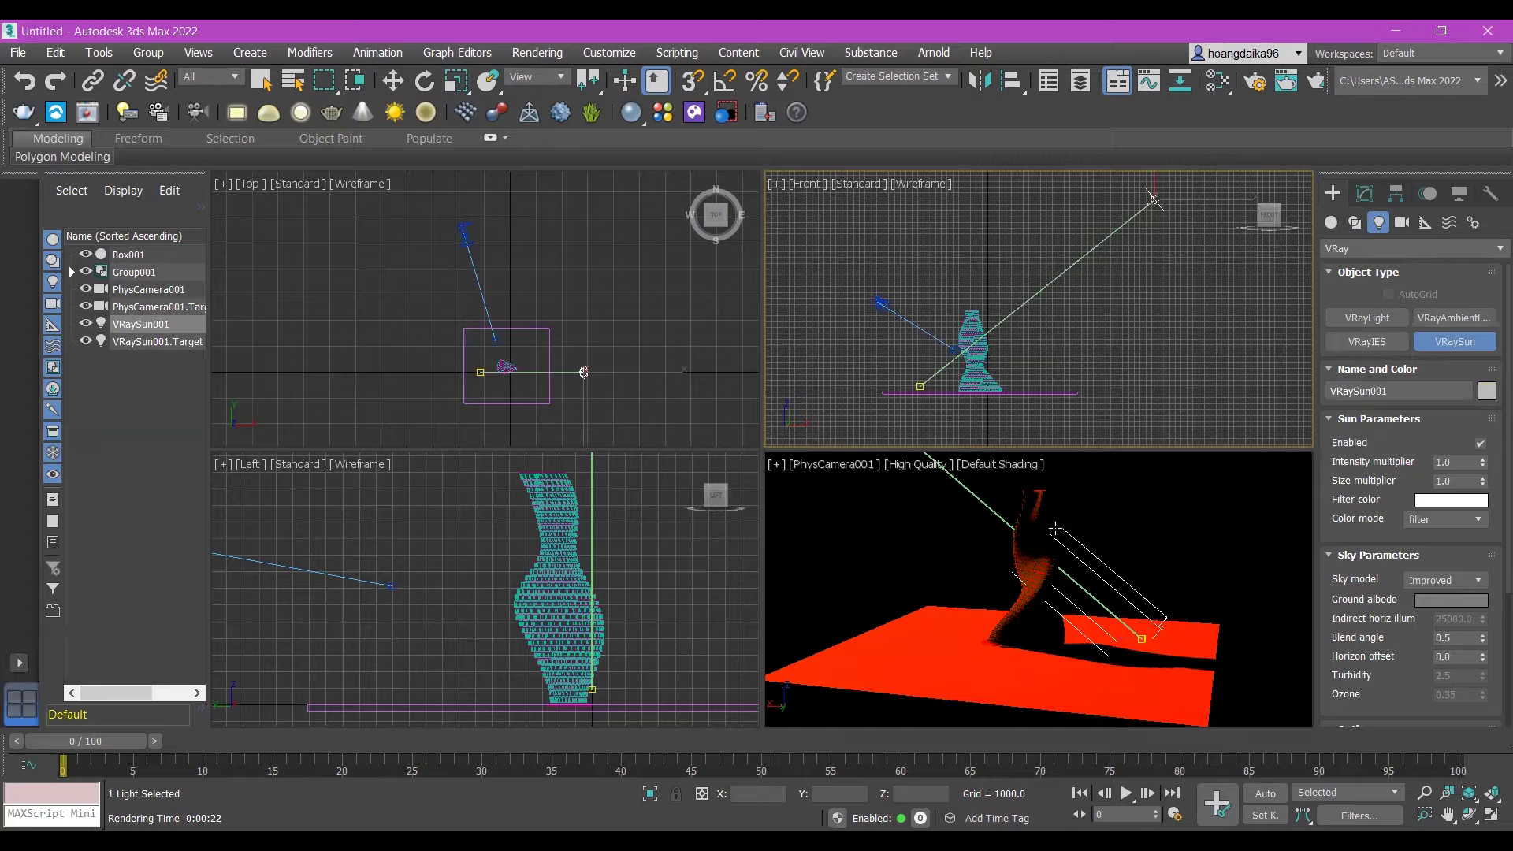
click(775, 464)
- Maximize the camera view and keep V-Ray 5, update 1.2 as the renderer in Render Setup
click(829, 488)
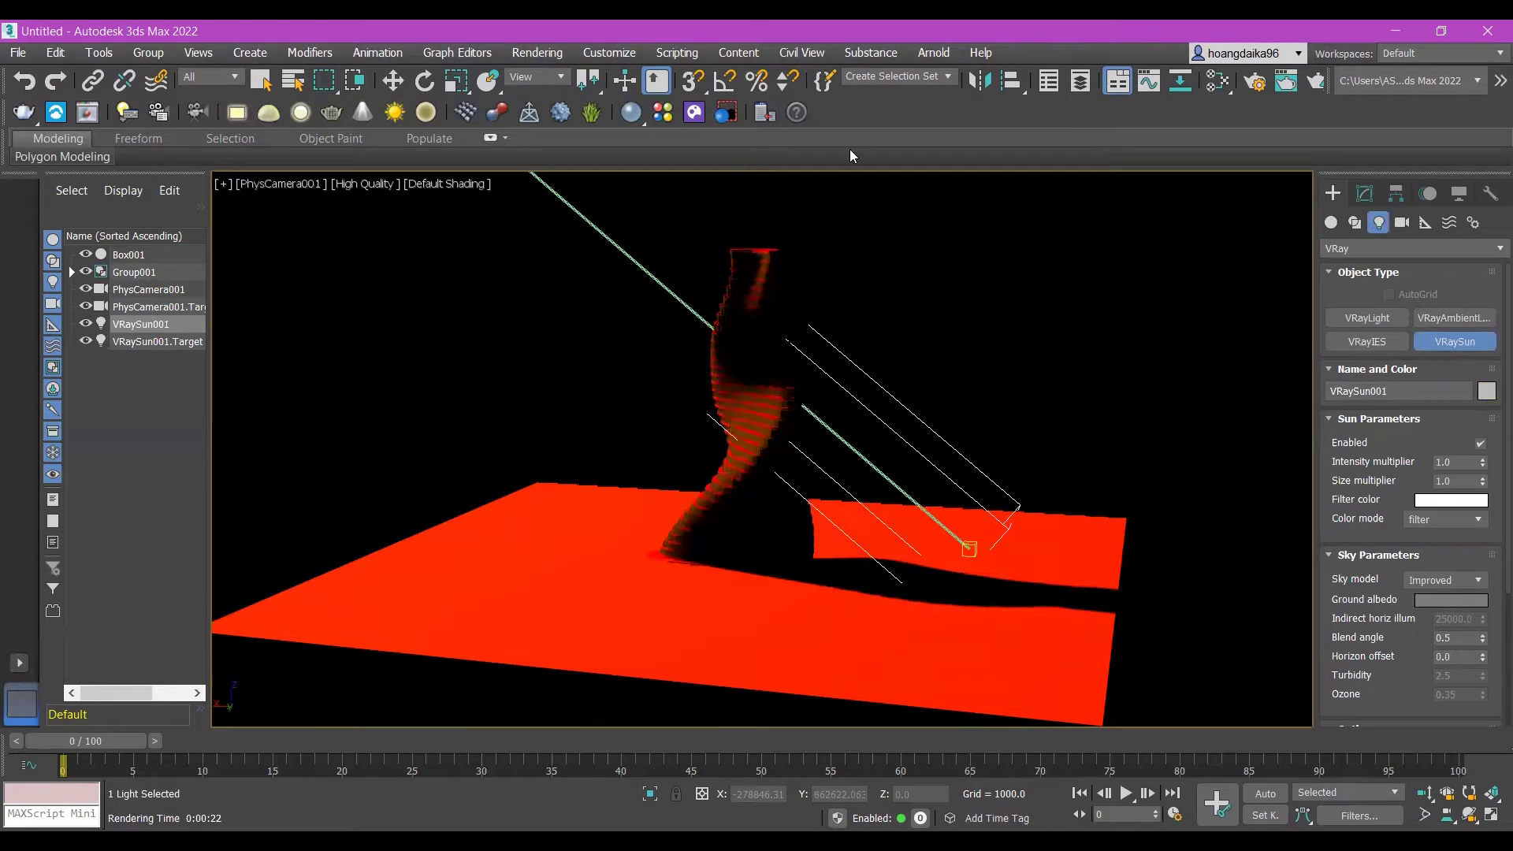
click(544, 53)
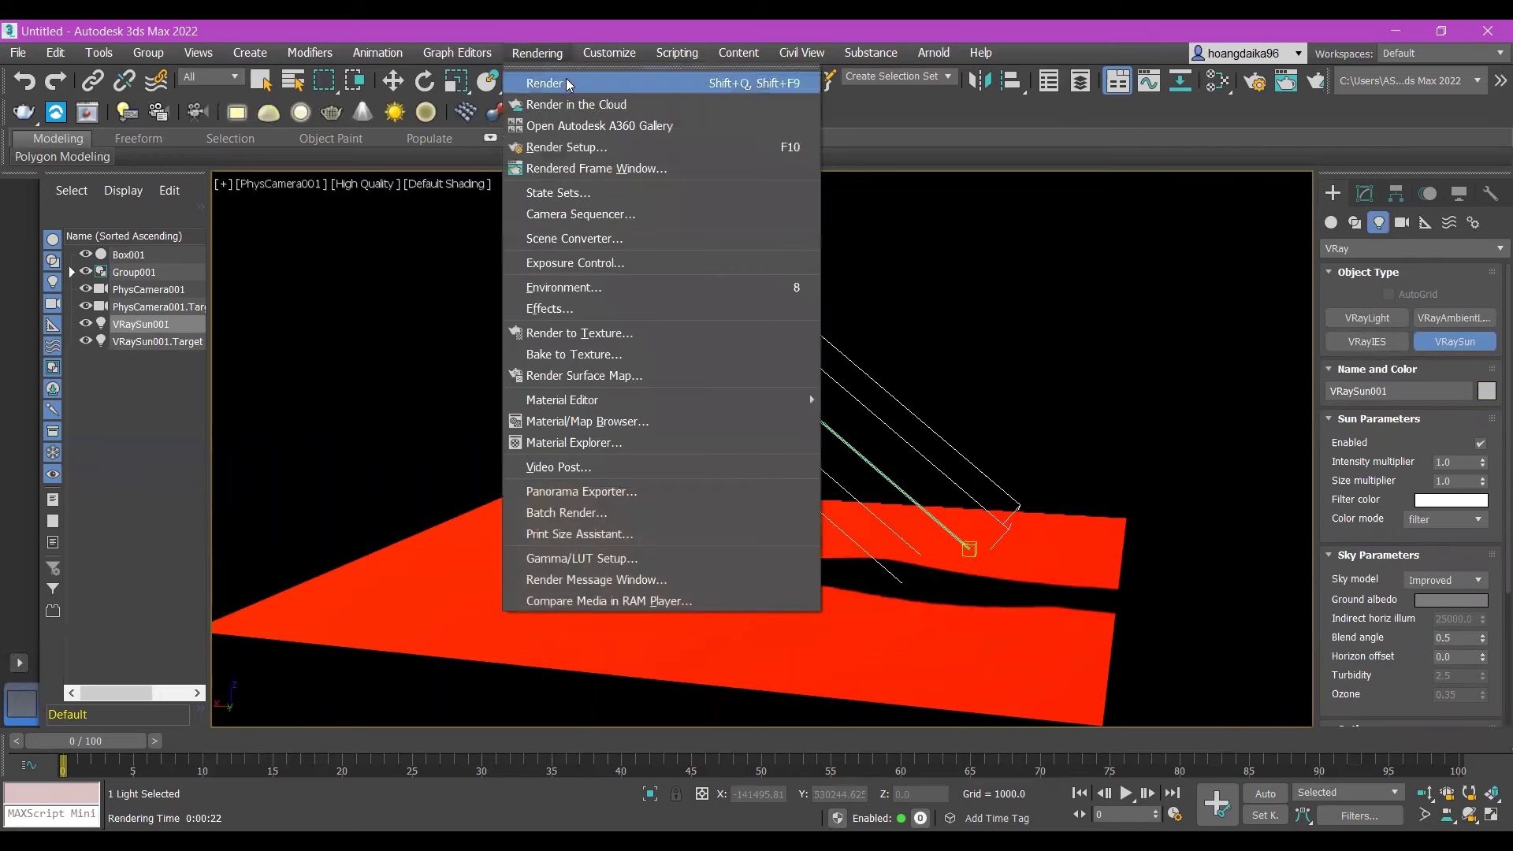
click(582, 147)
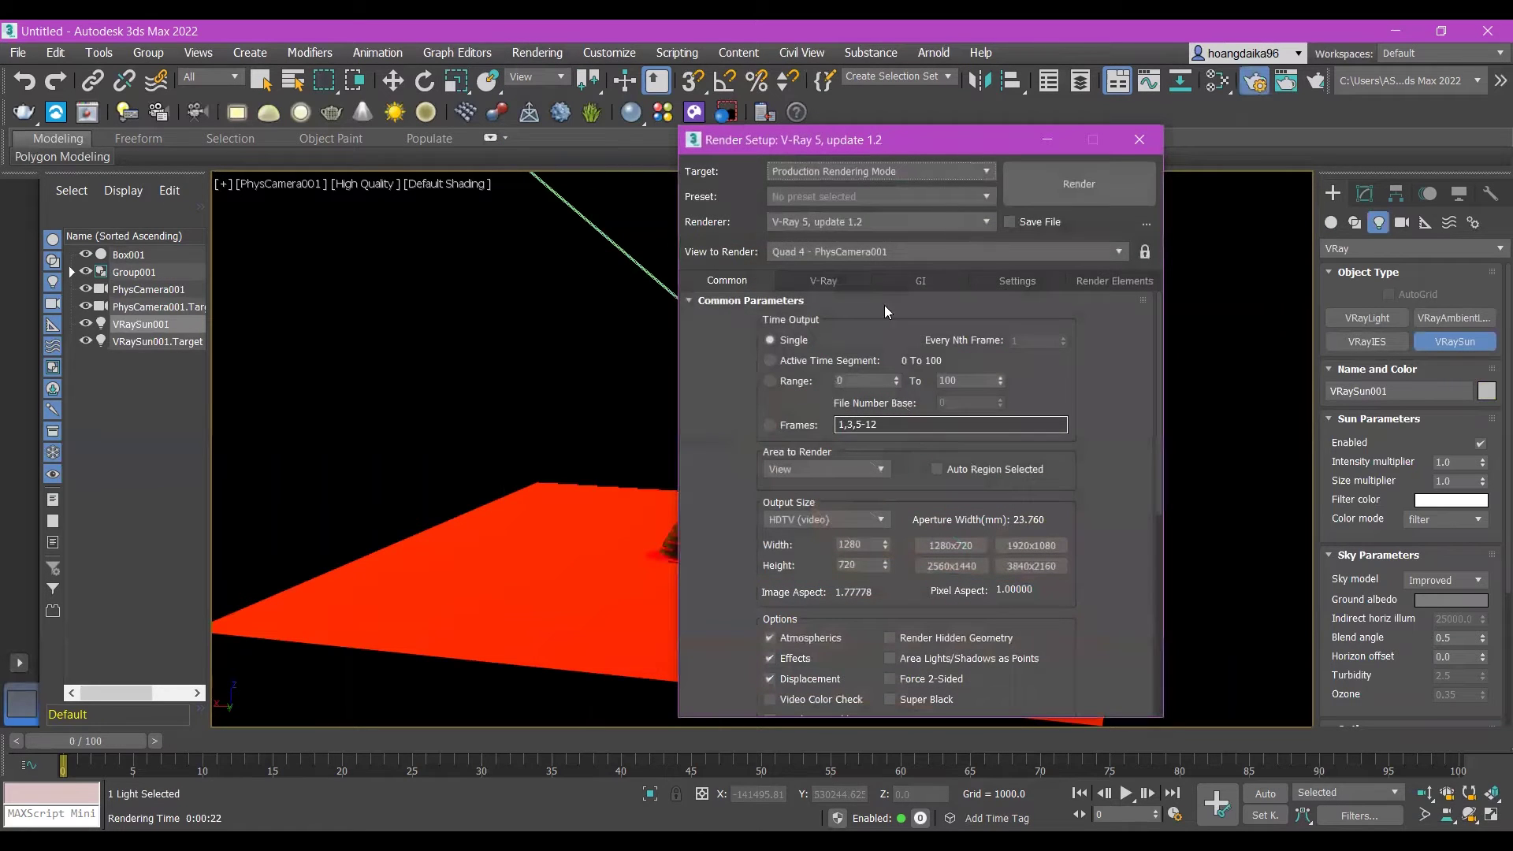
click(863, 224)
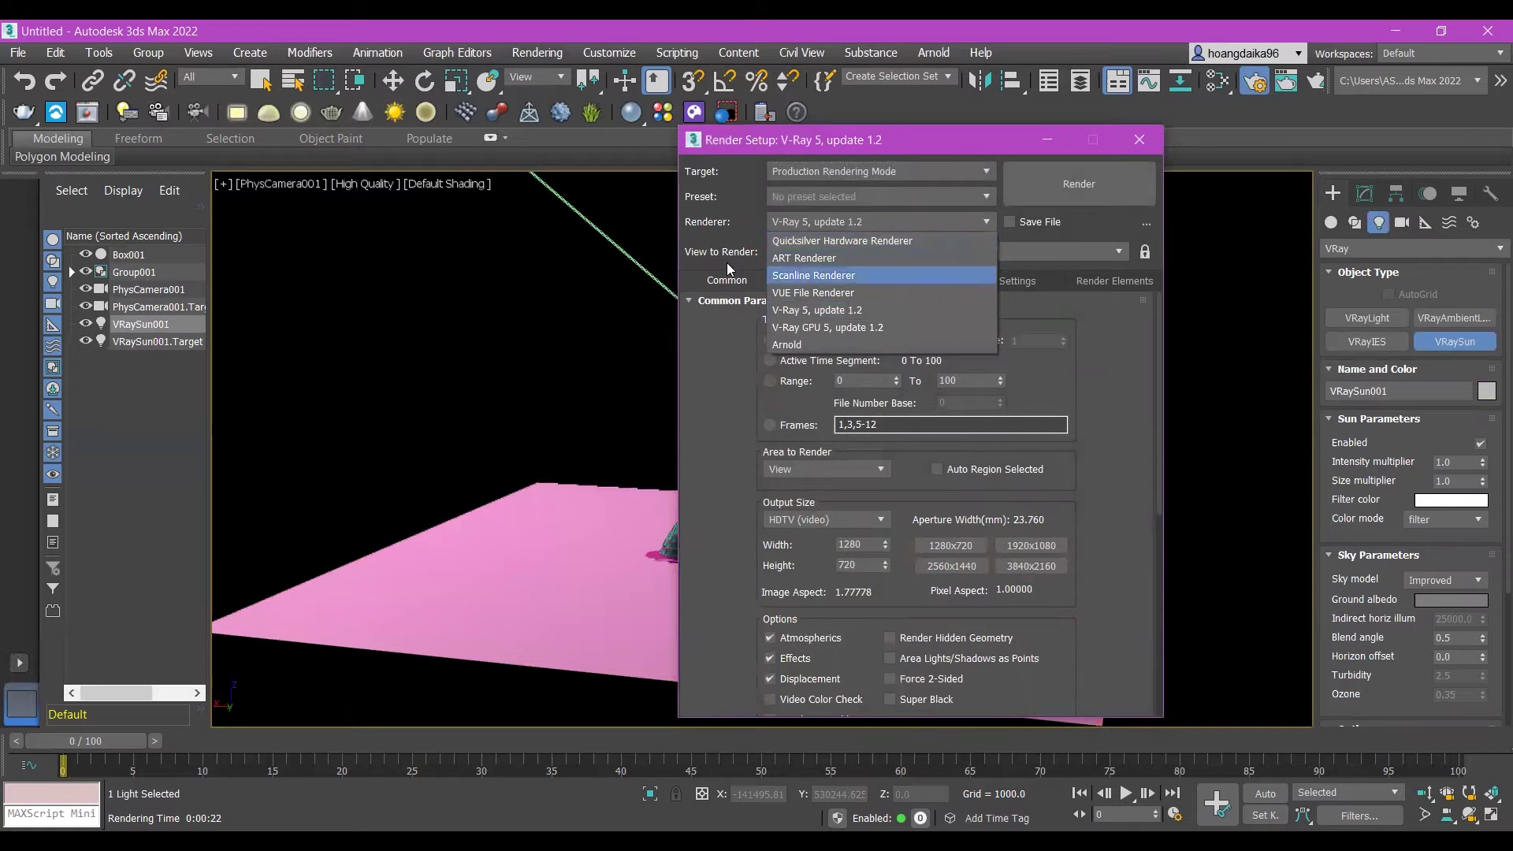
click(790, 317)
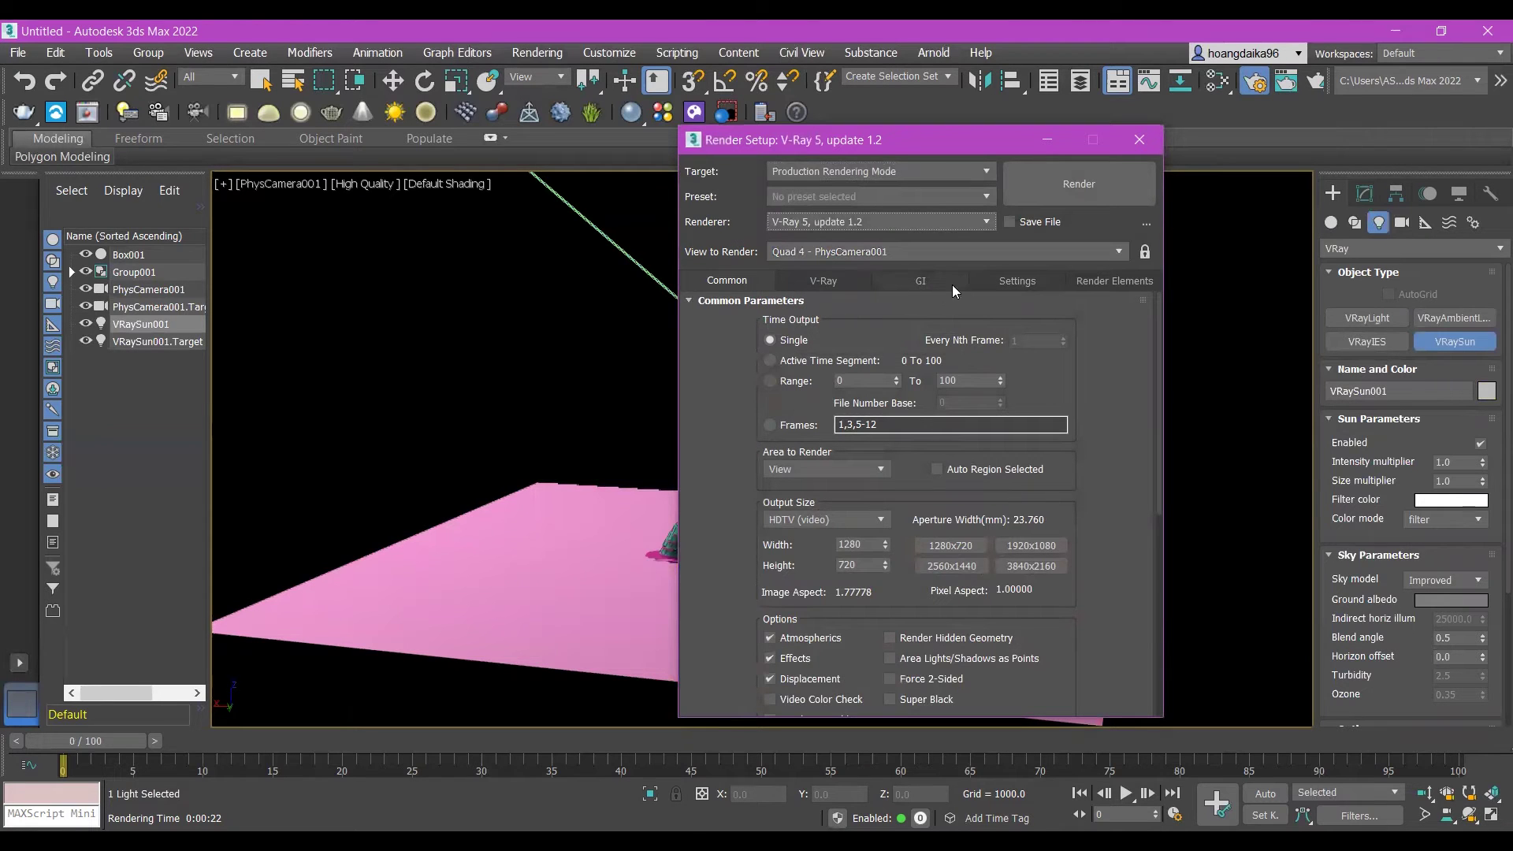
- Check the GI settings, keep HDTV (video) 1280×720 output, and render the camera view
click(927, 280)
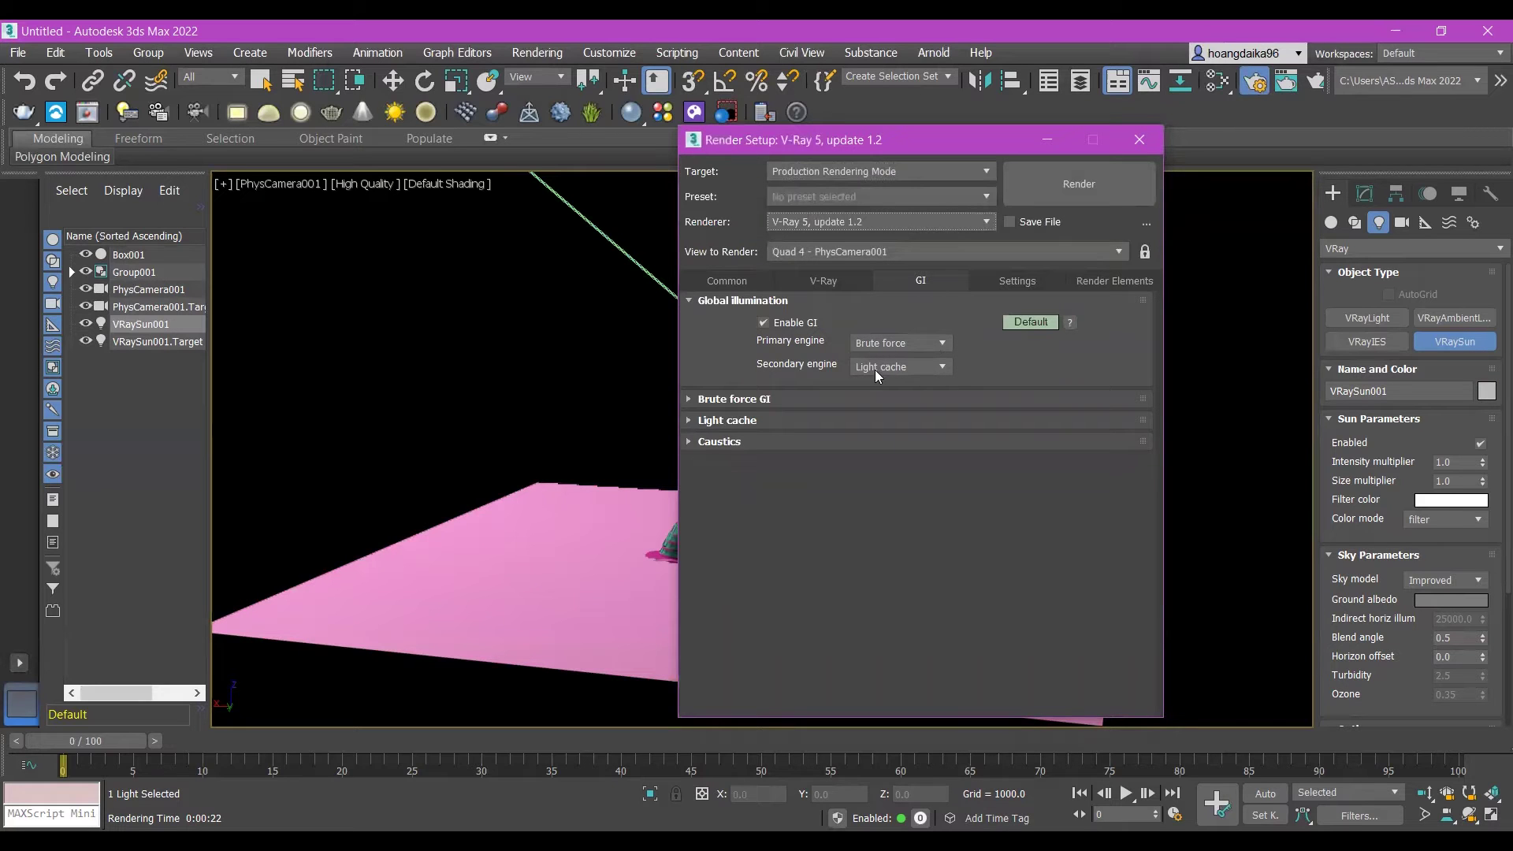
click(741, 283)
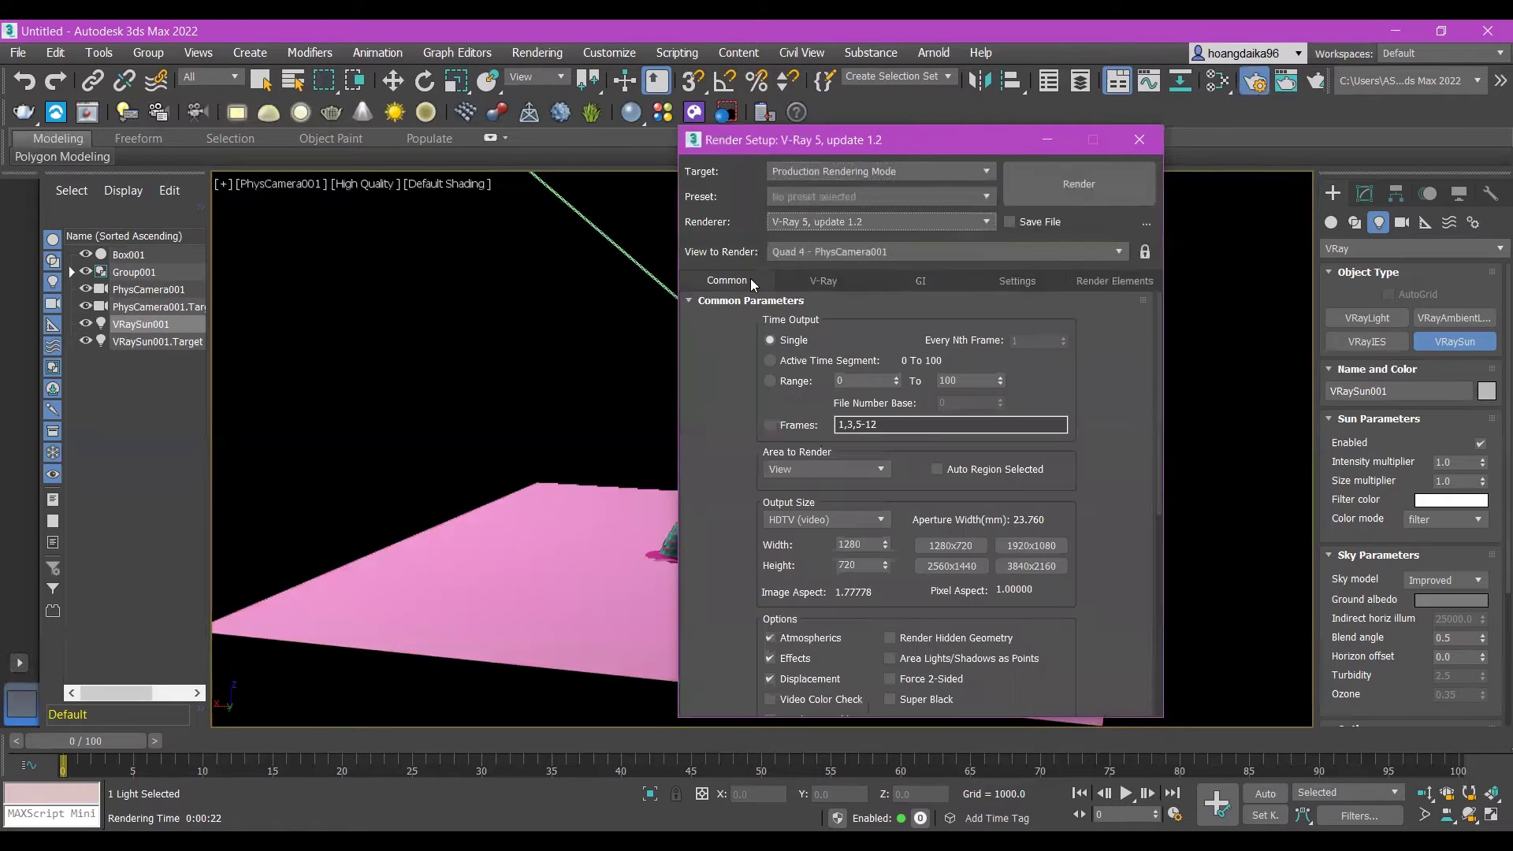
click(835, 522)
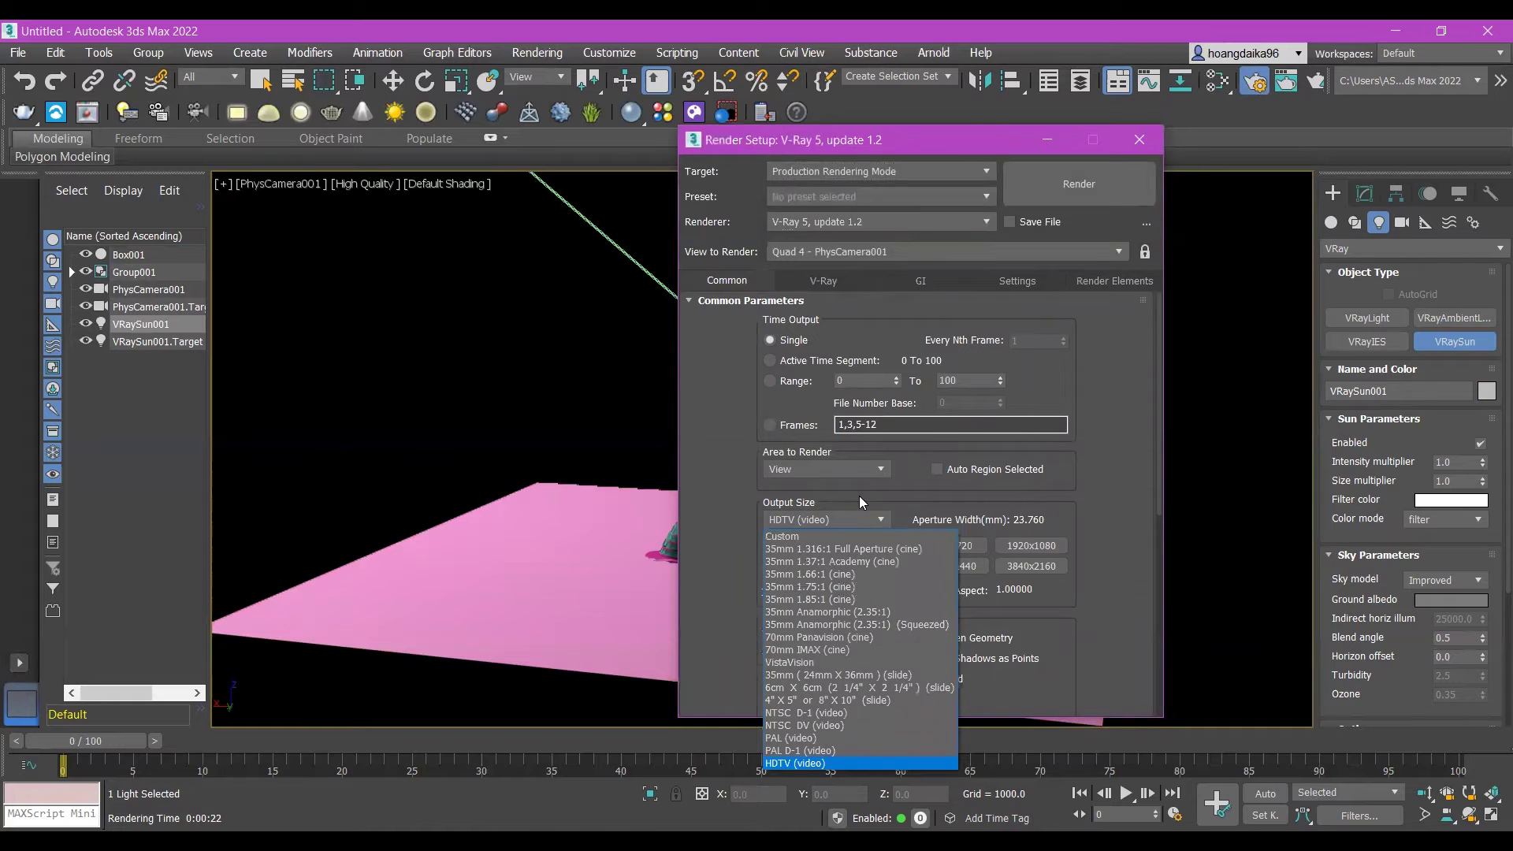
click(827, 764)
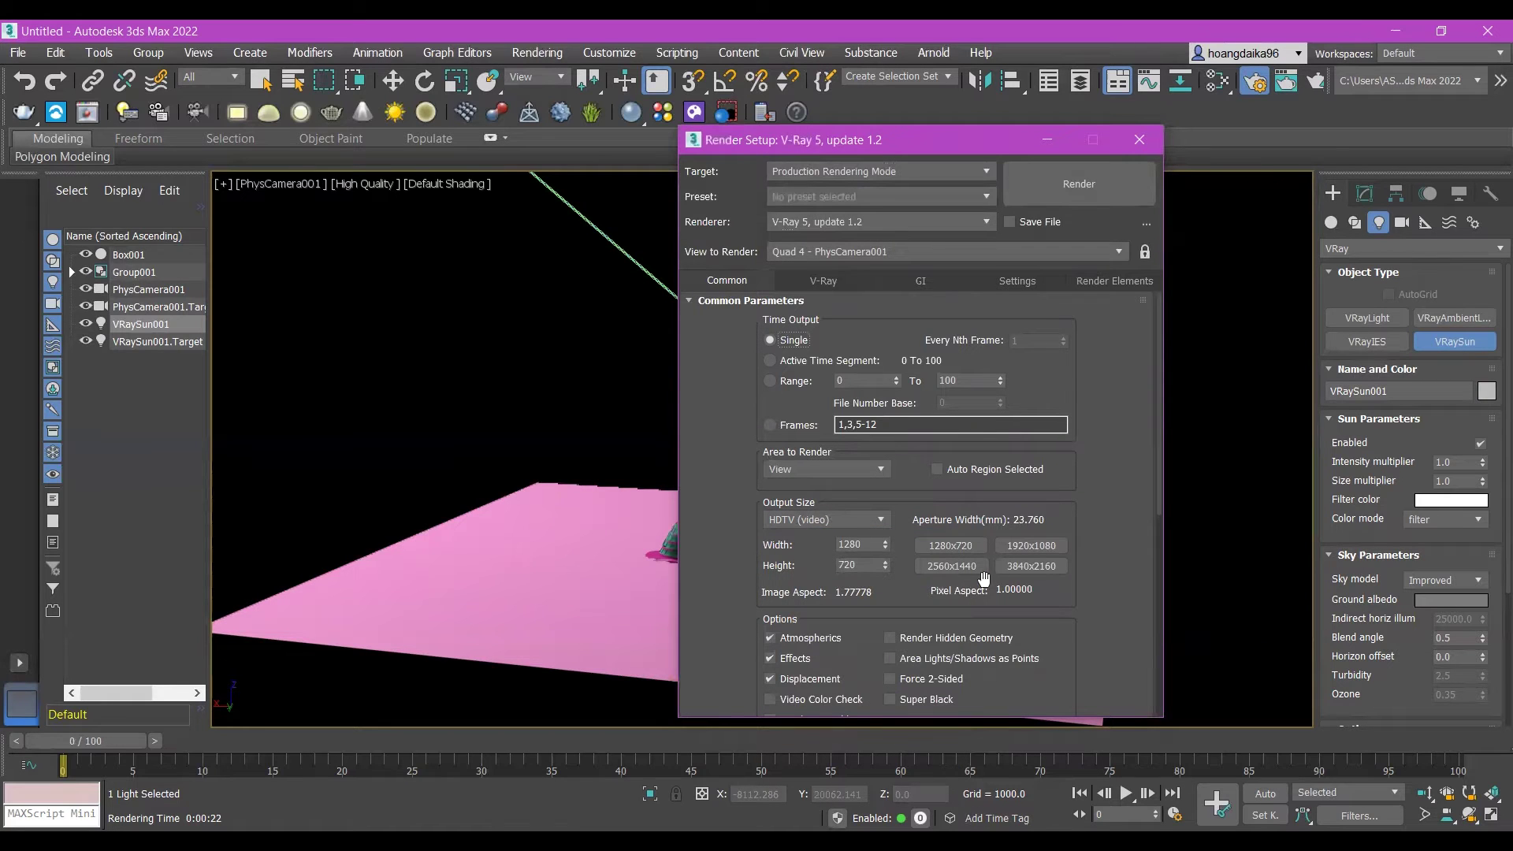
click(1097, 180)
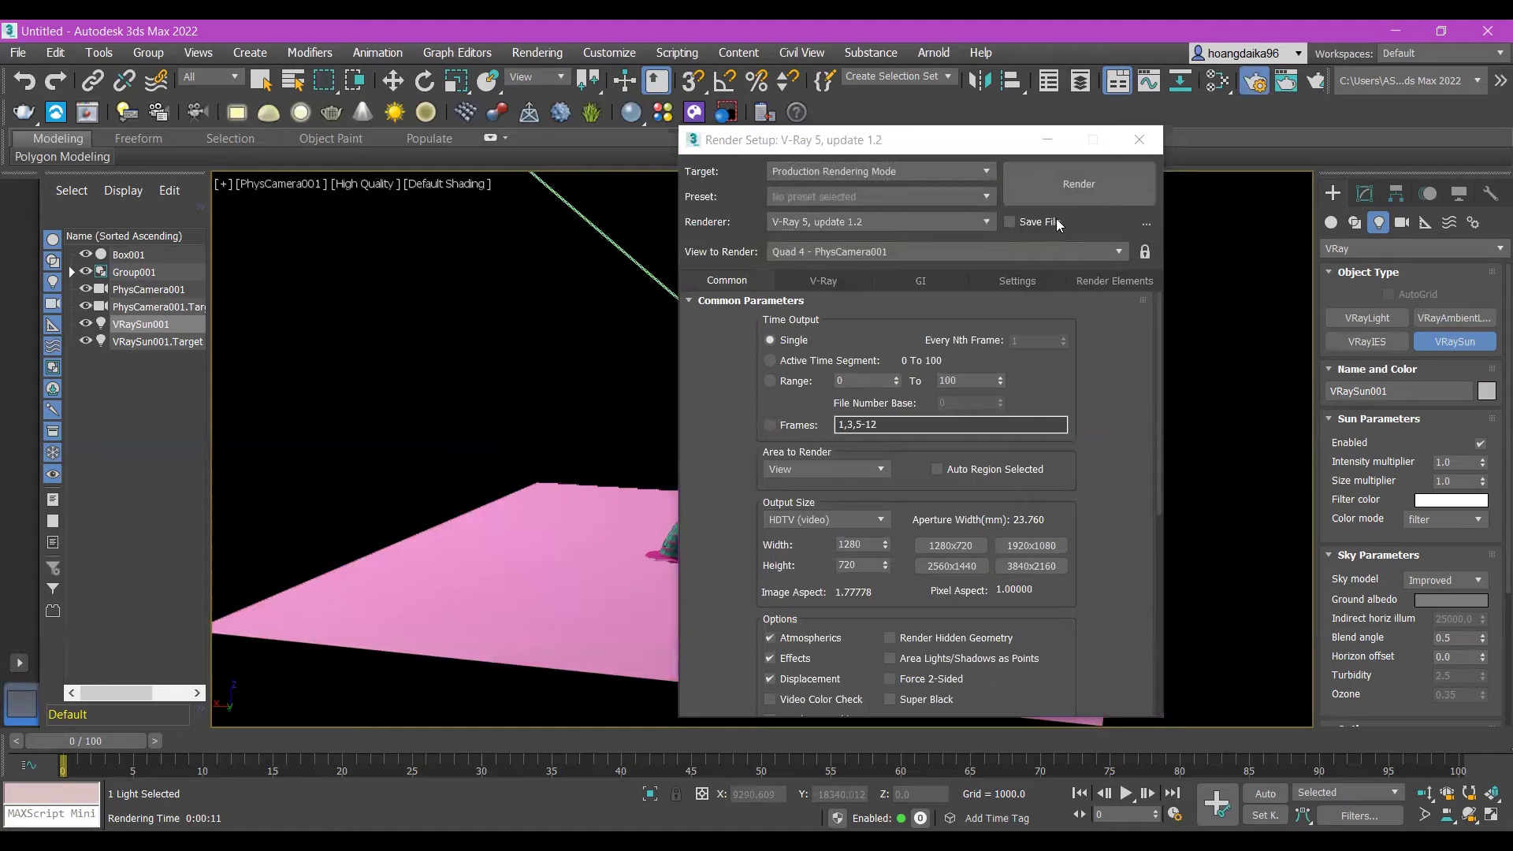
- Restore the four-viewport layout and make the Front view active
click(1047, 139)
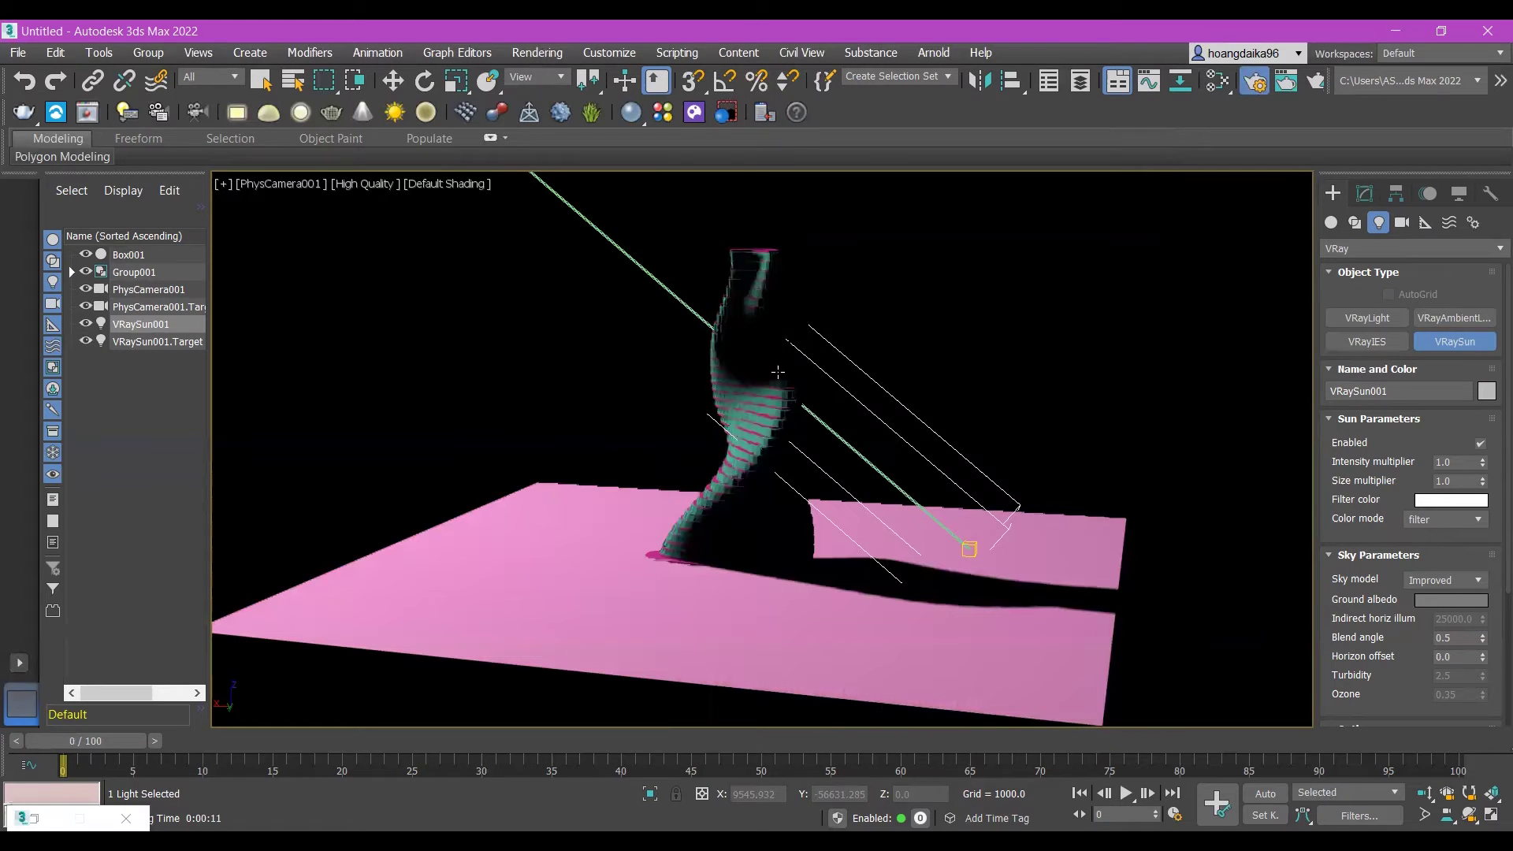
click(224, 183)
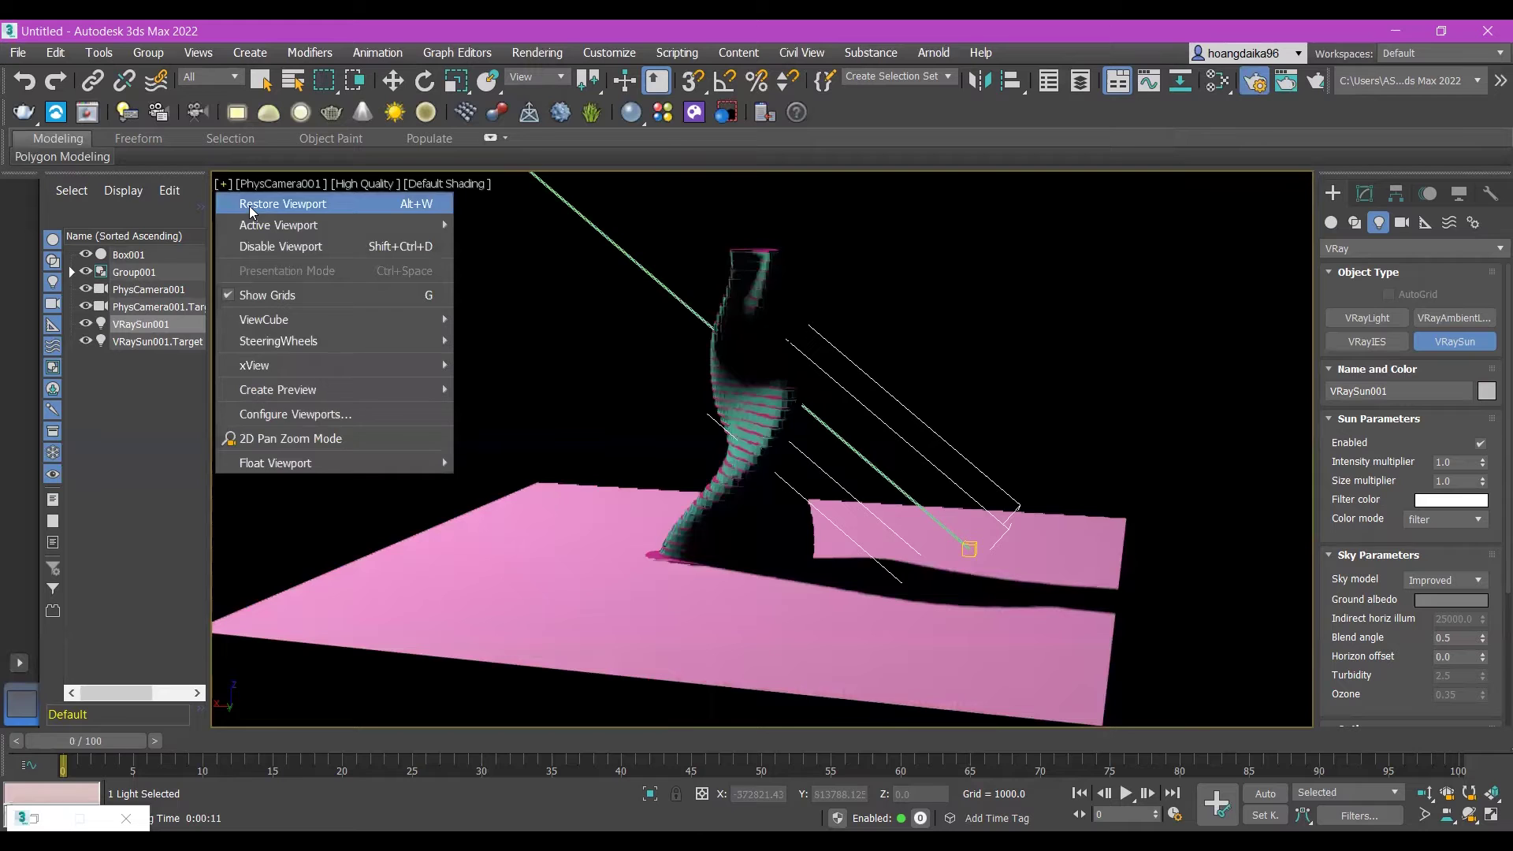
click(251, 204)
click(1139, 211)
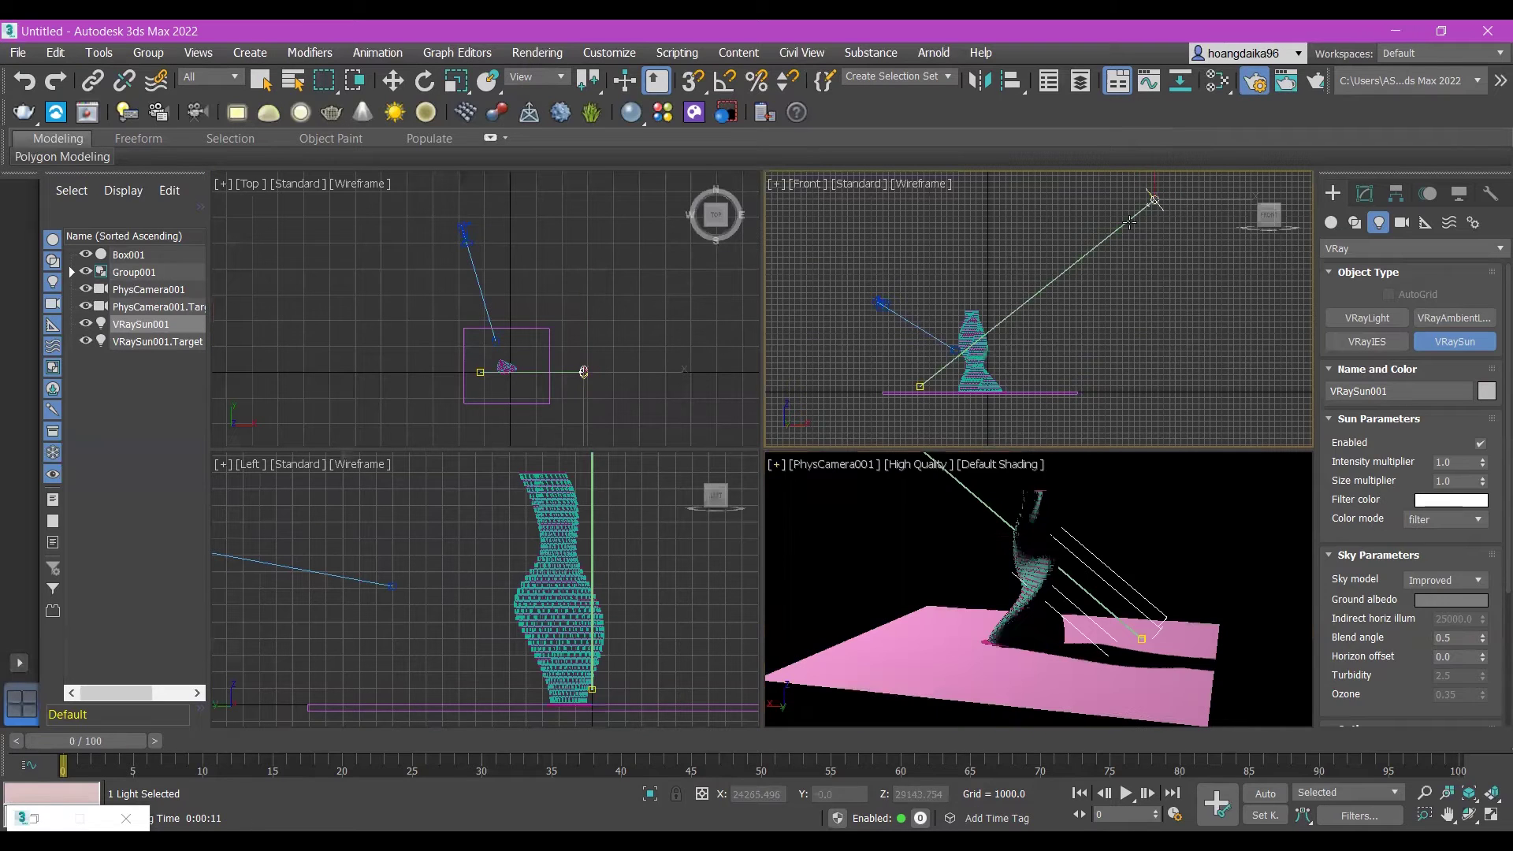
- Set VRaySun001's intensity multiplier to 0.1 in the Modify panel
click(1364, 193)
key(r)
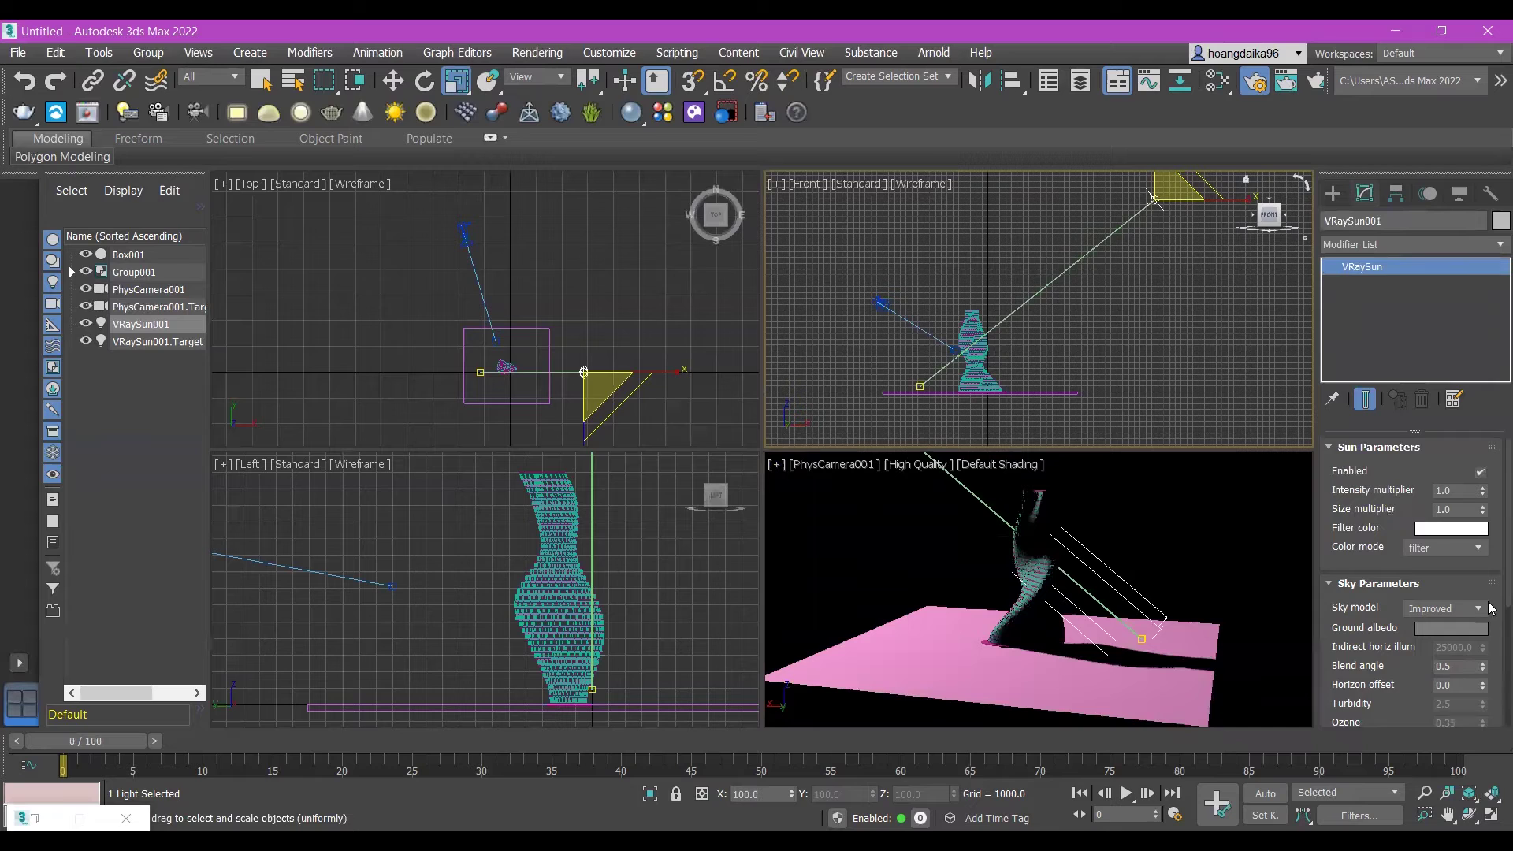
scroll(1489, 607, down, 2)
scroll(1339, 587, down, 2)
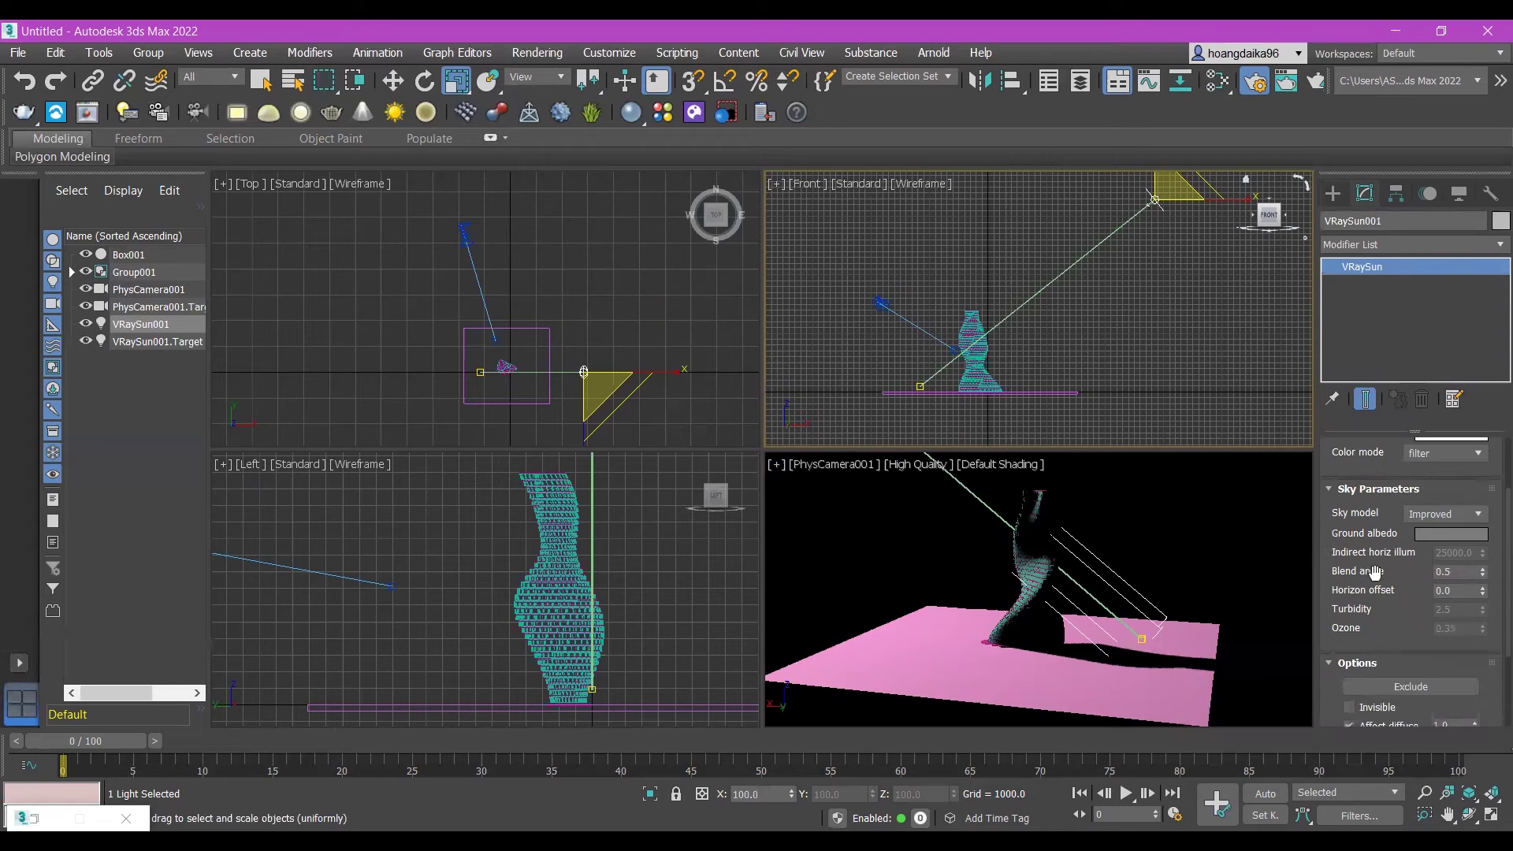
scroll(1379, 579, up, 1)
scroll(1409, 592, down, 4)
scroll(1409, 587, up, 3)
scroll(1409, 575, up, 4)
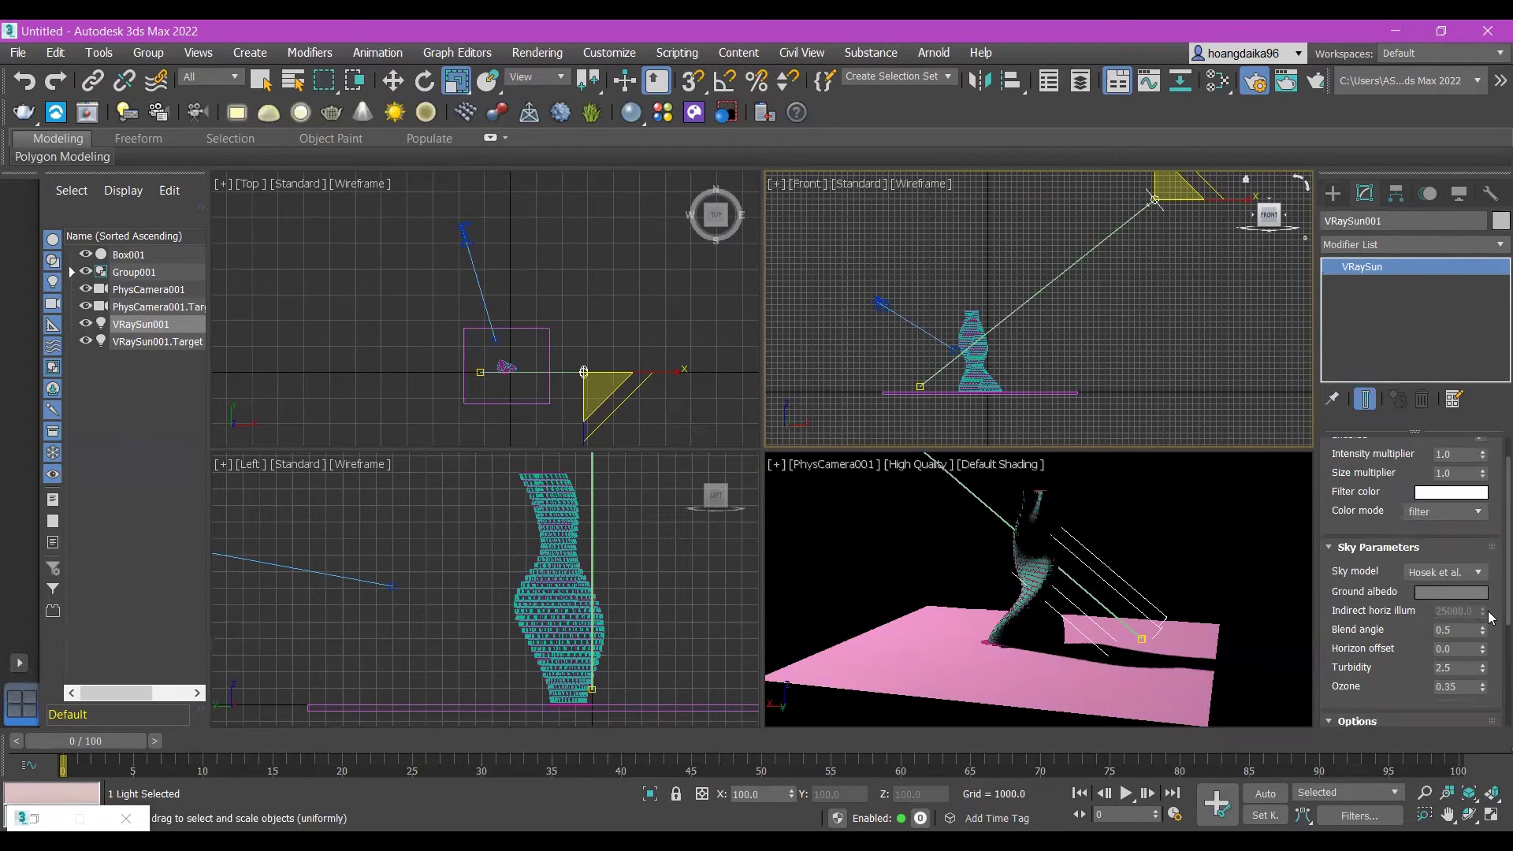
scroll(1391, 501, up, 1)
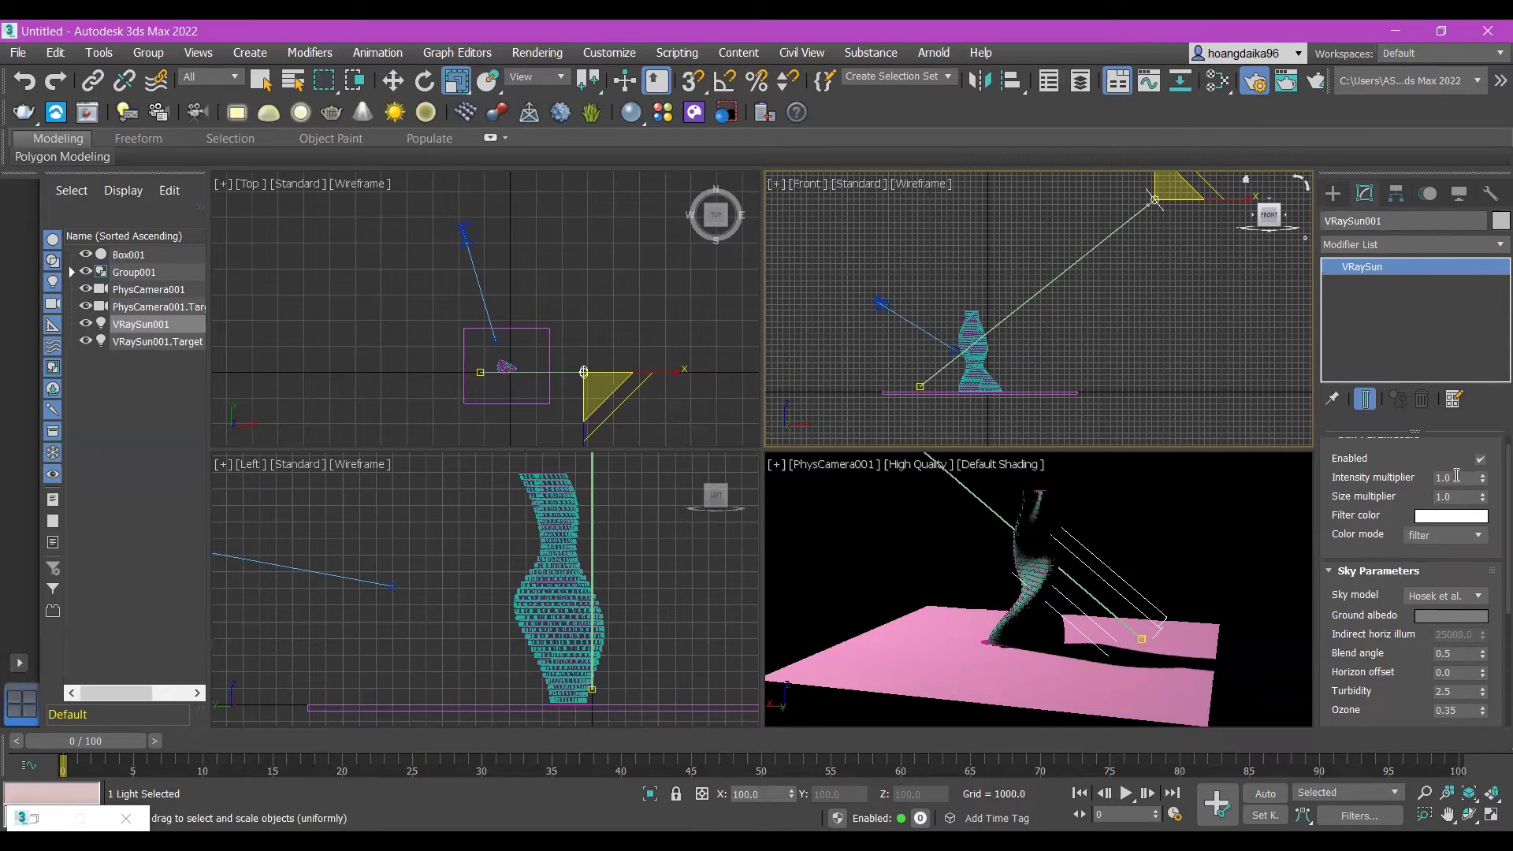
double_click(1454, 477)
text(0.1)
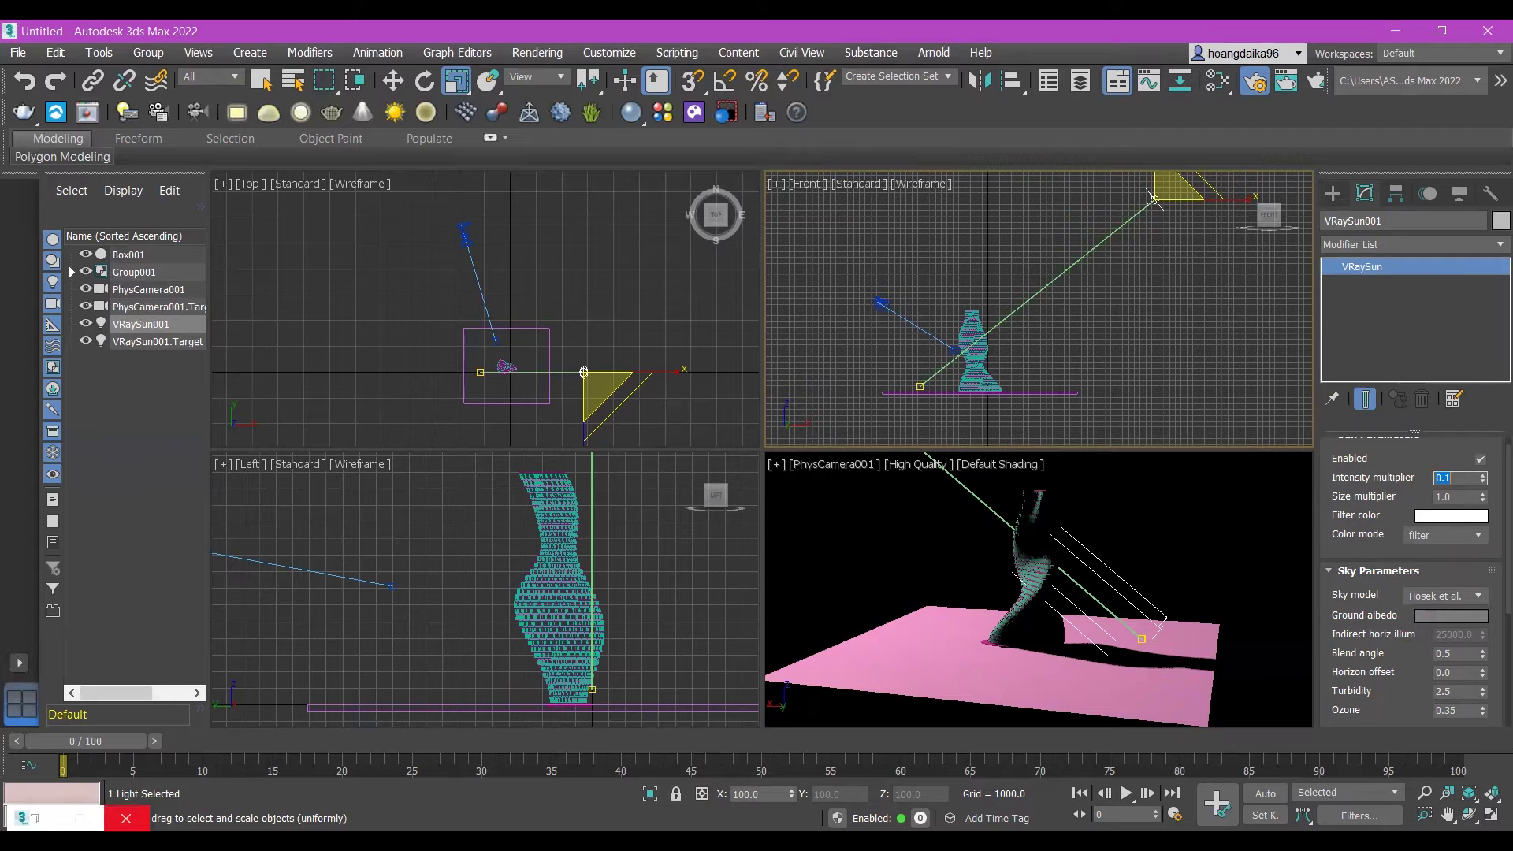
- Render the scene in V-Ray from Render Setup with the 0.1 sun intensity
click(536, 52)
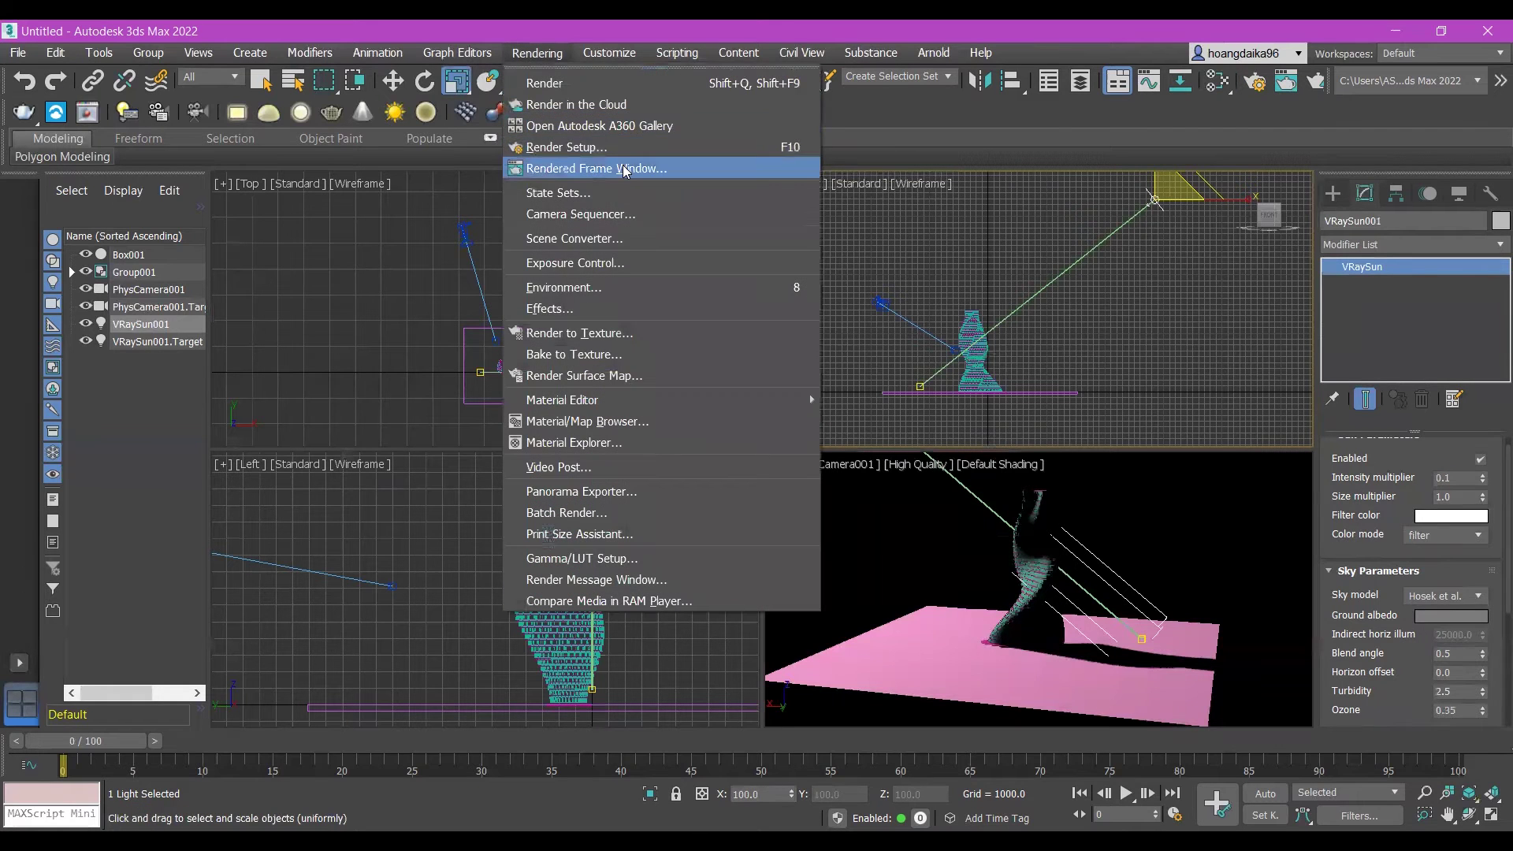
click(632, 152)
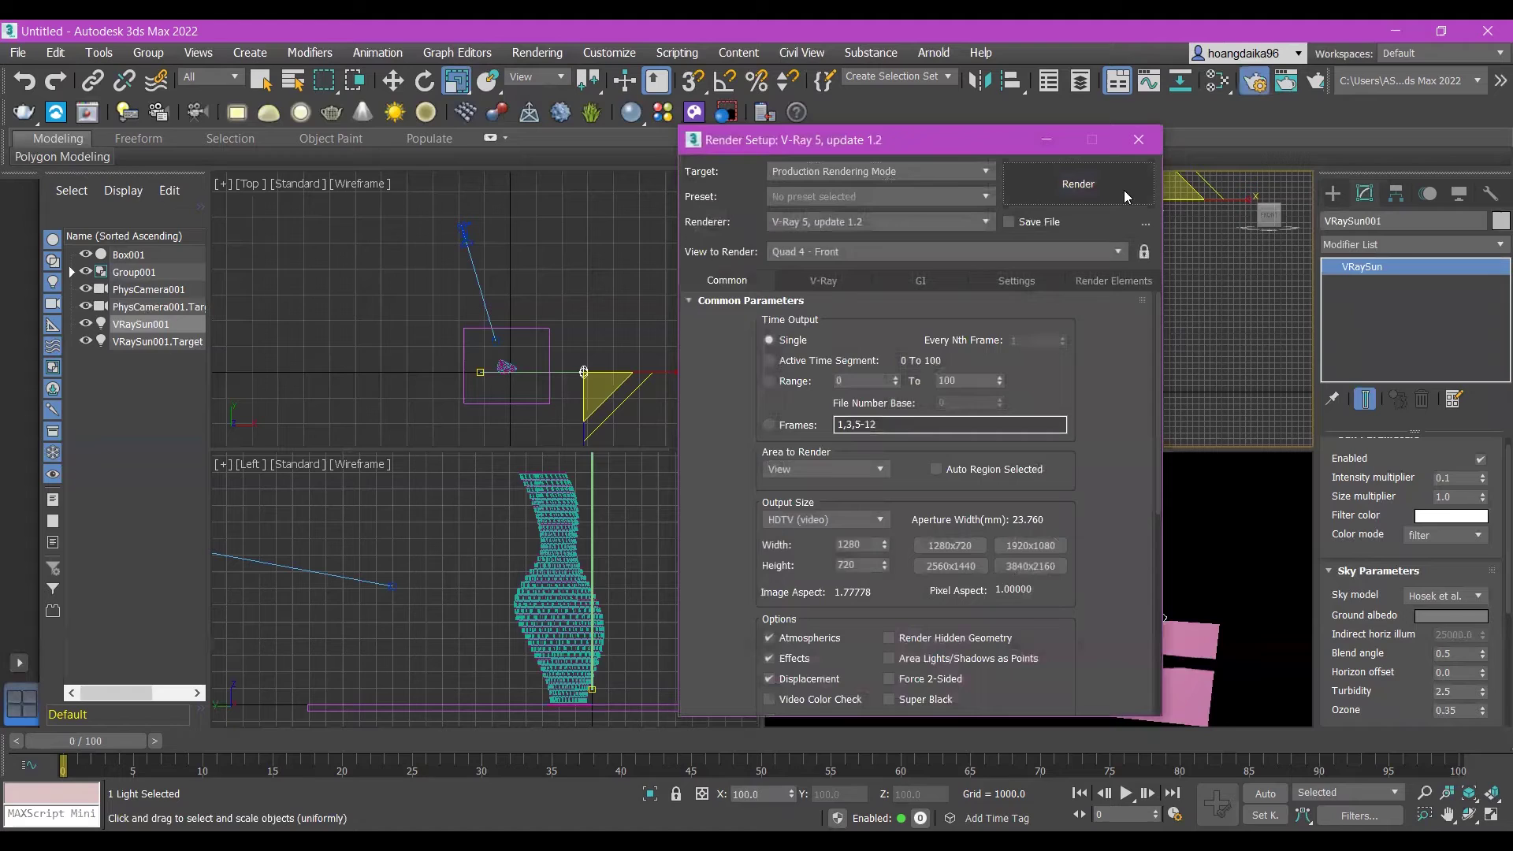
click(1124, 191)
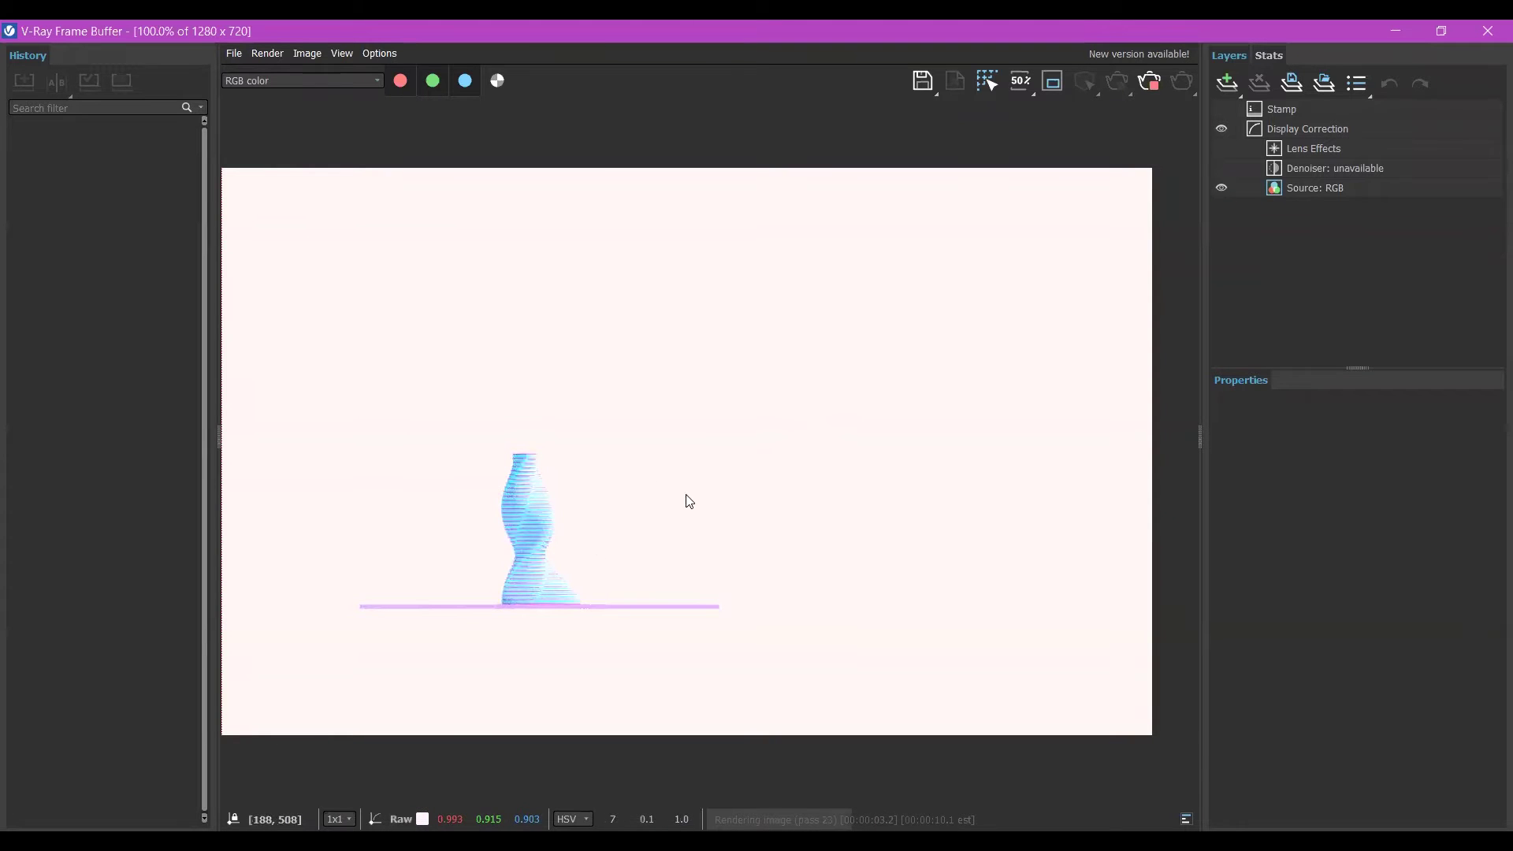
click(1152, 82)
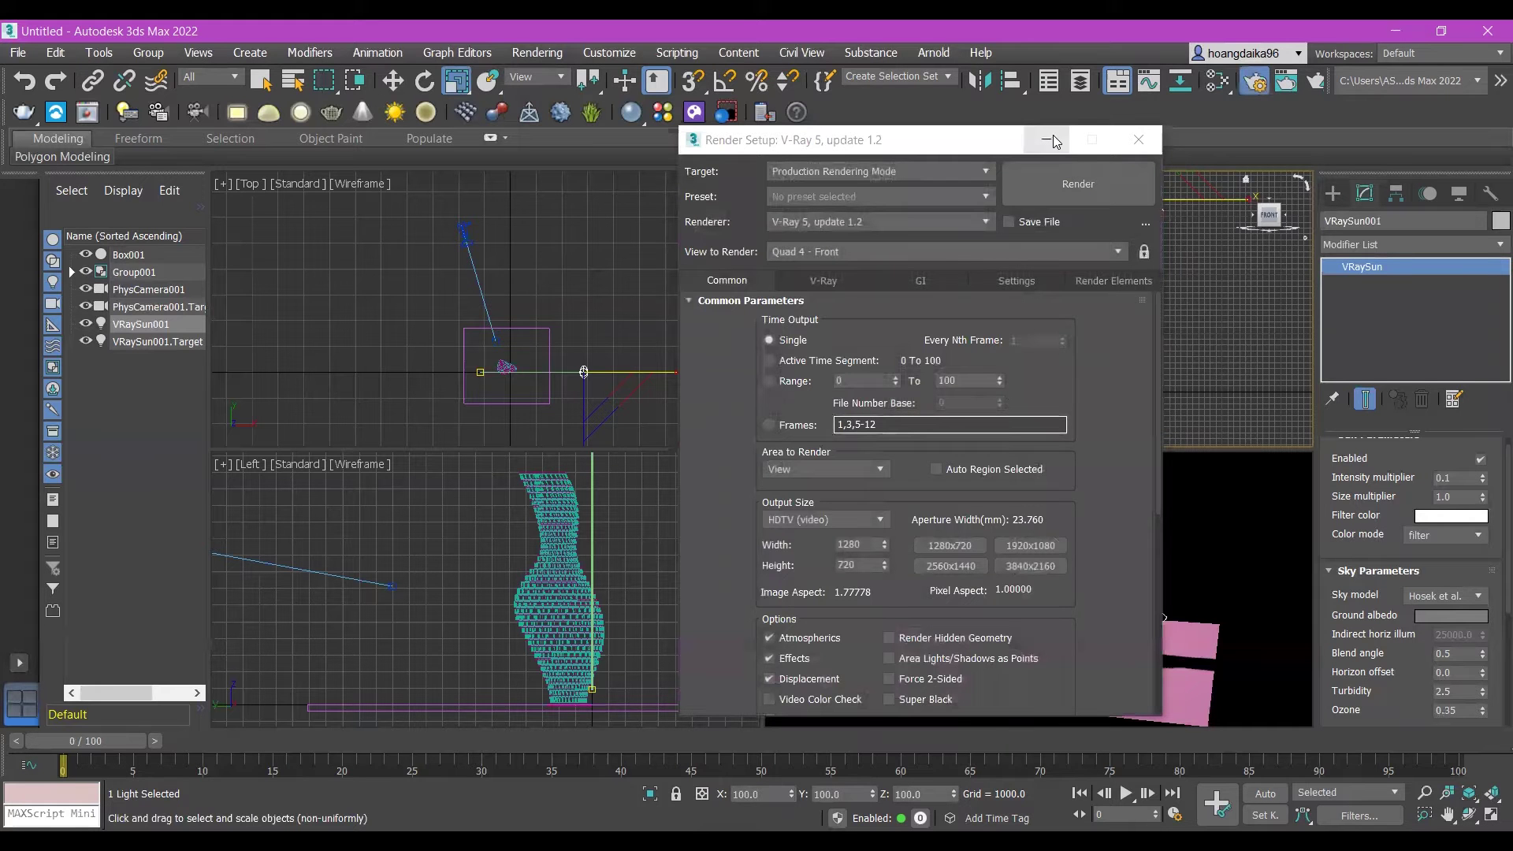
click(1053, 139)
- Maximize the camera view, render it in V-Ray with Shift+Q, and close Render Setup
click(776, 464)
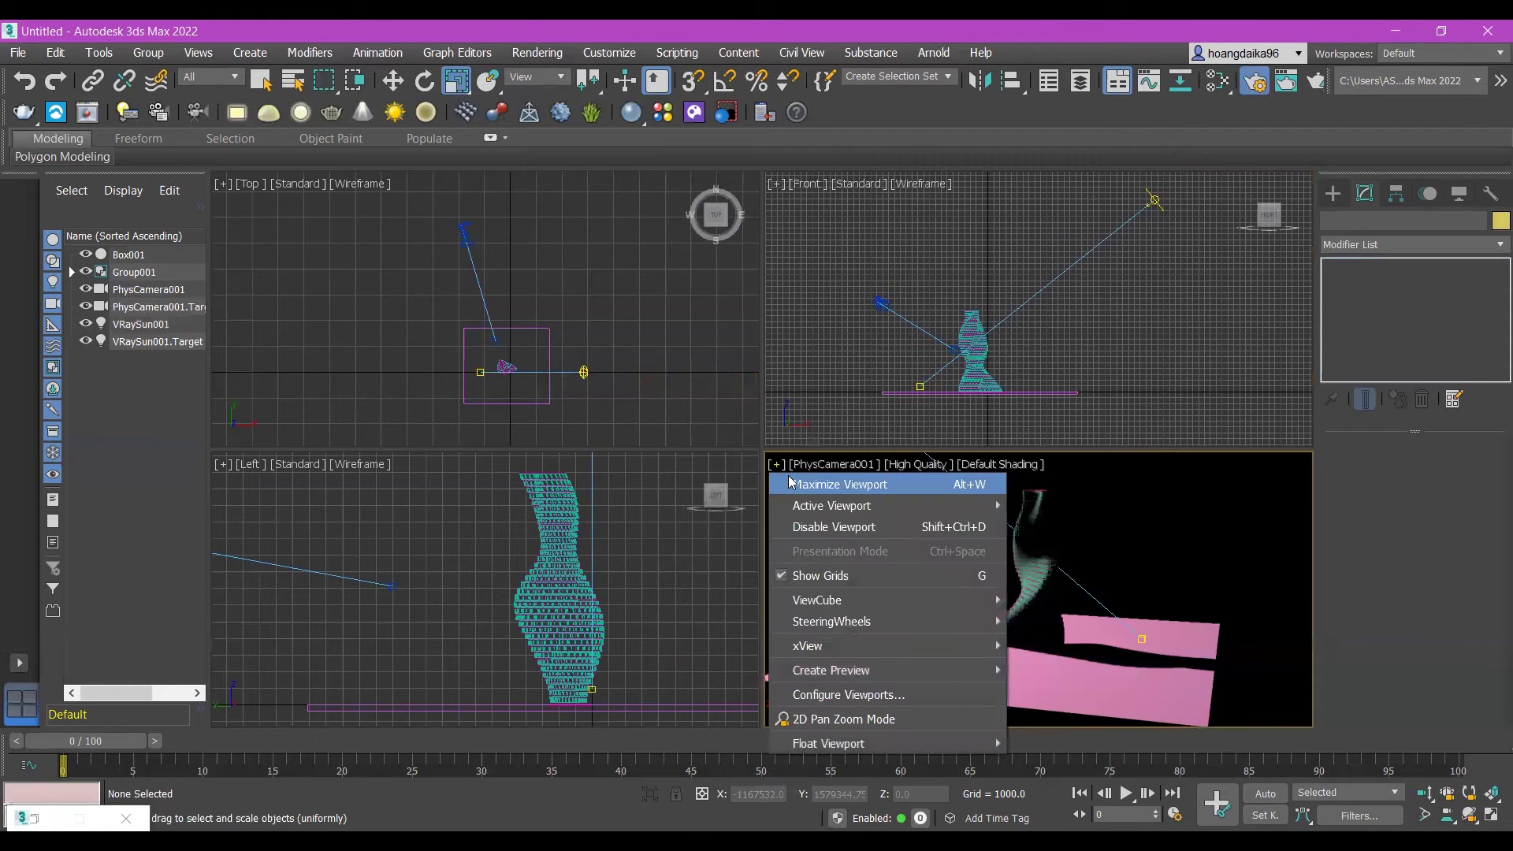
click(790, 483)
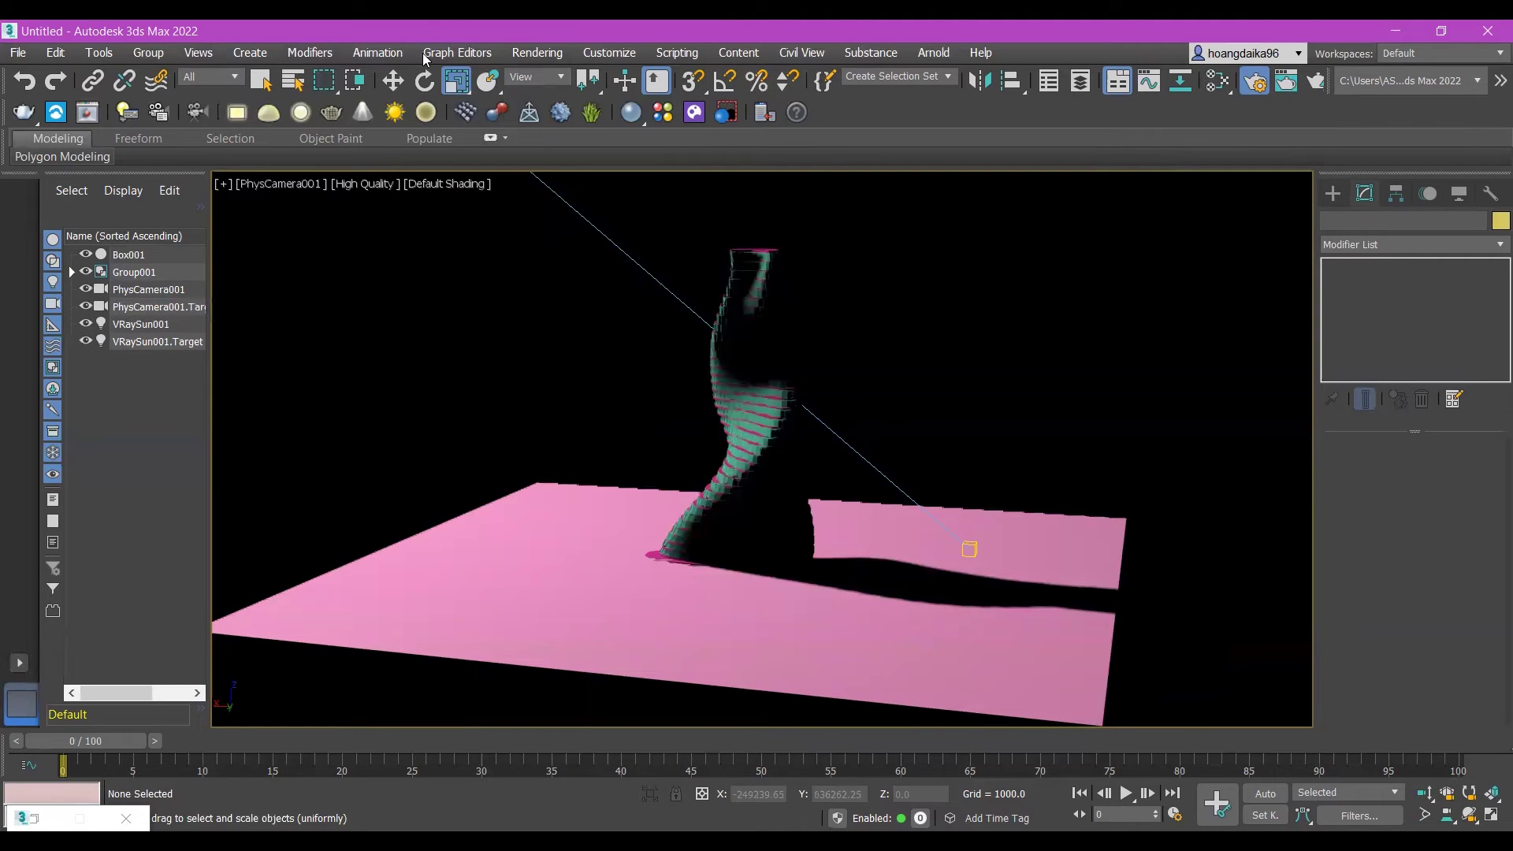
click(537, 52)
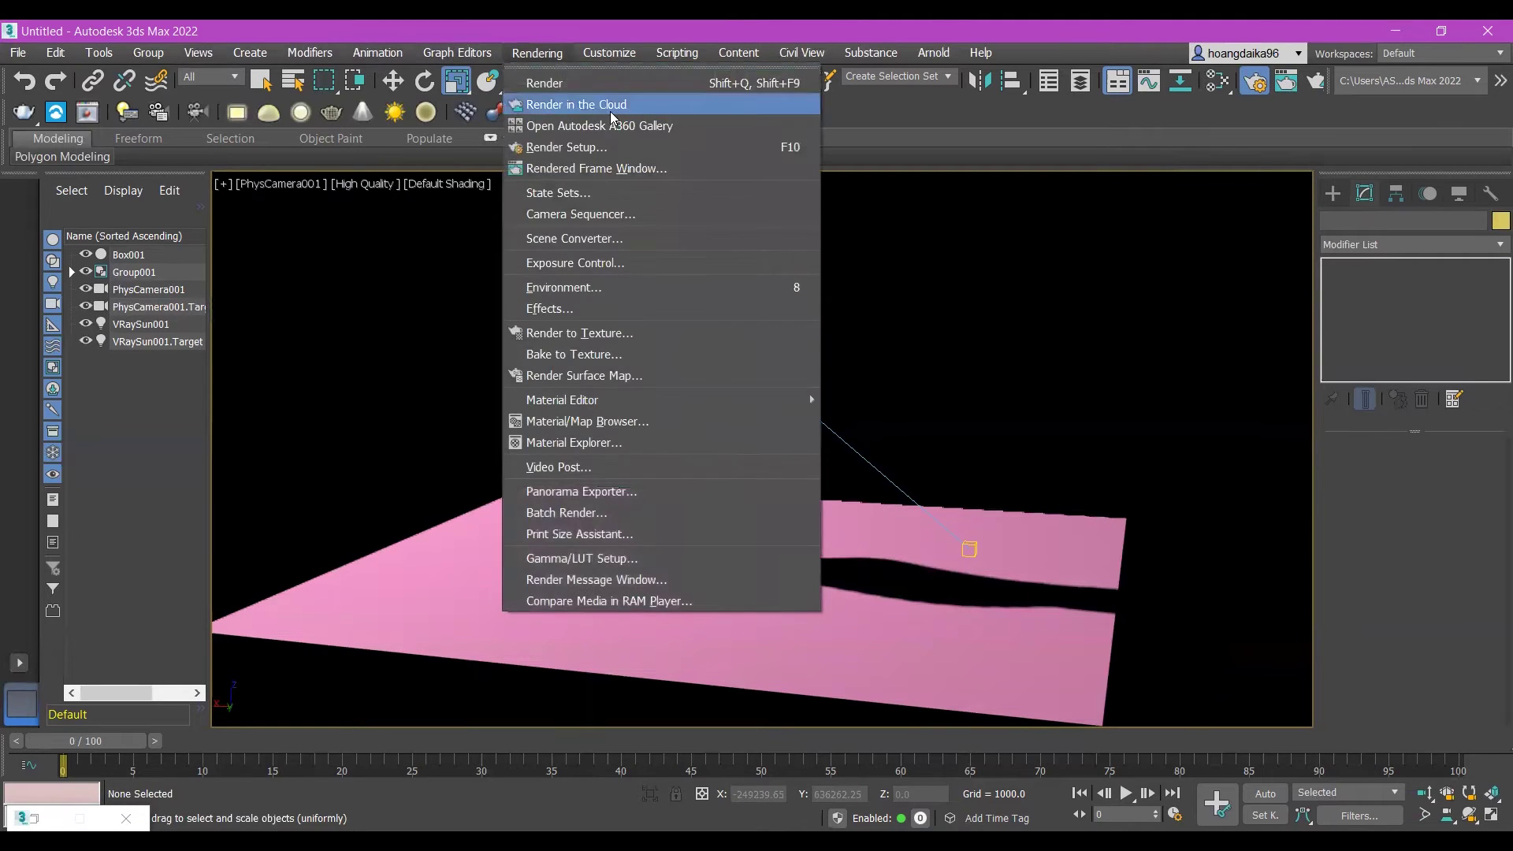
click(566, 146)
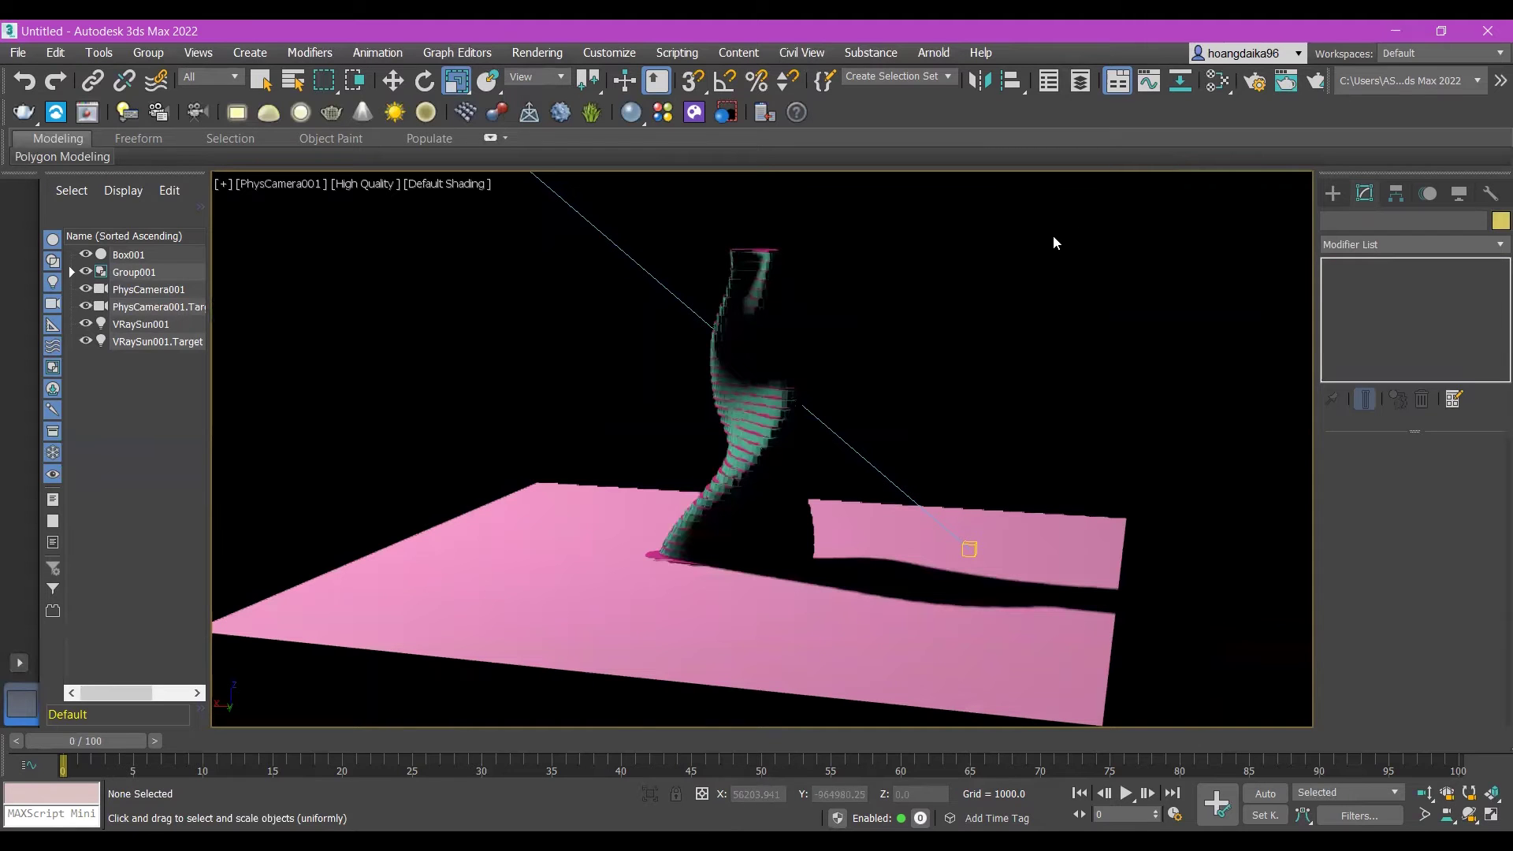
click(539, 53)
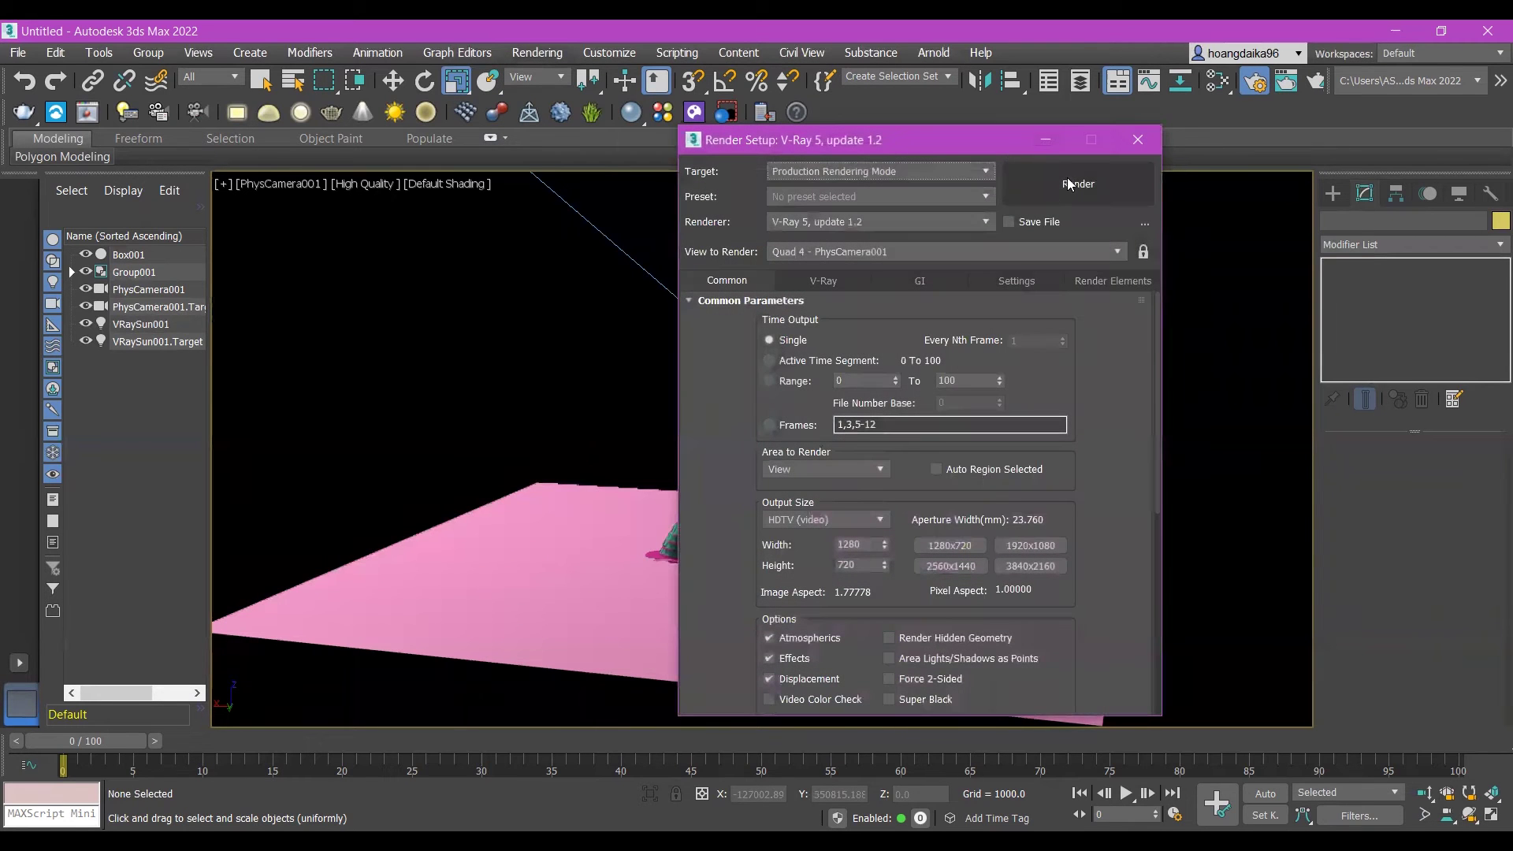
key(shift+q)
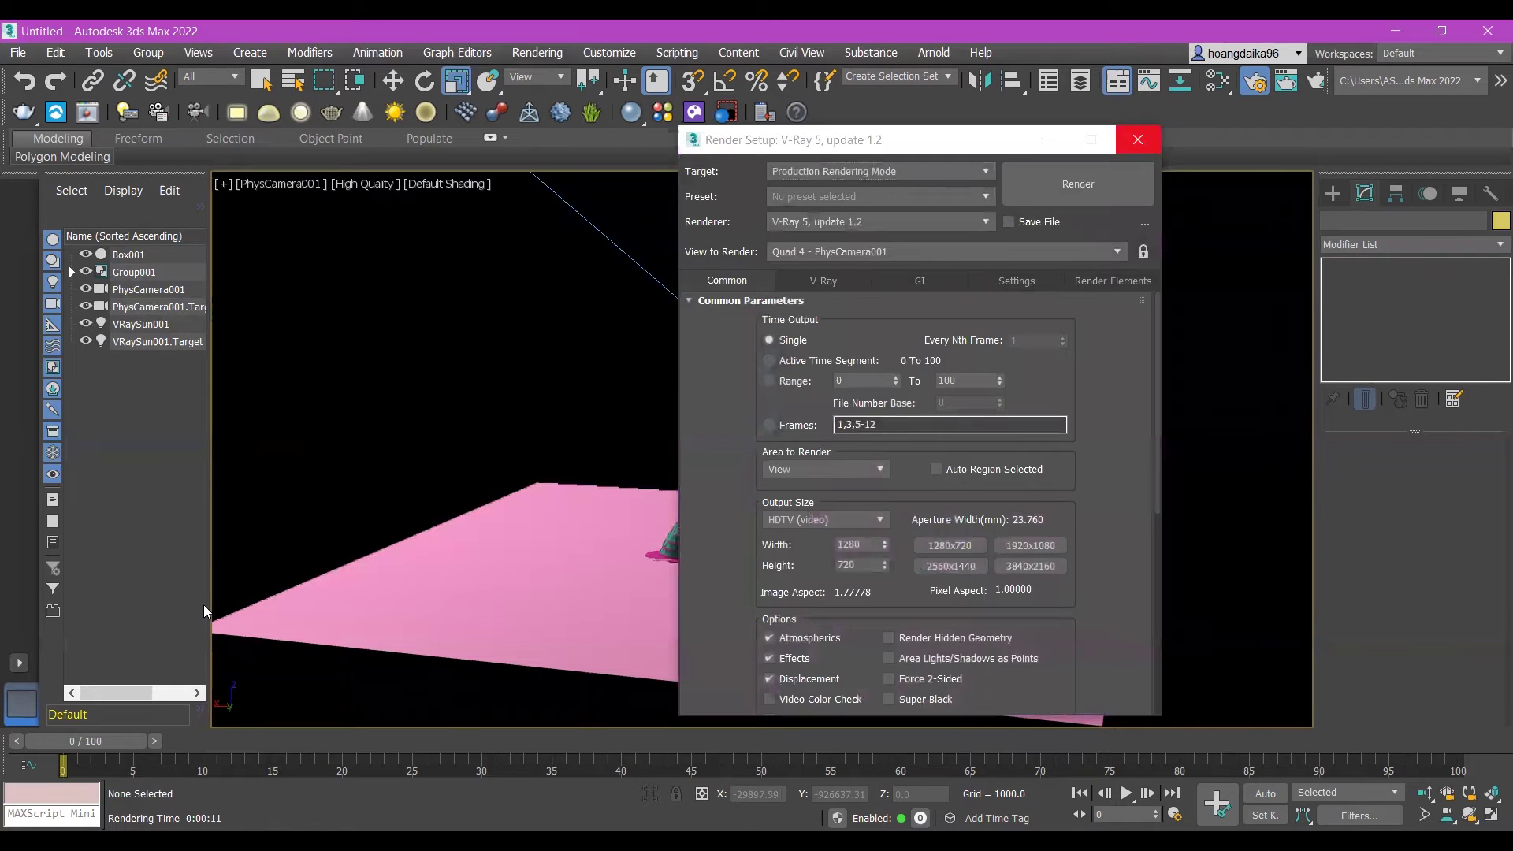
key(F10)
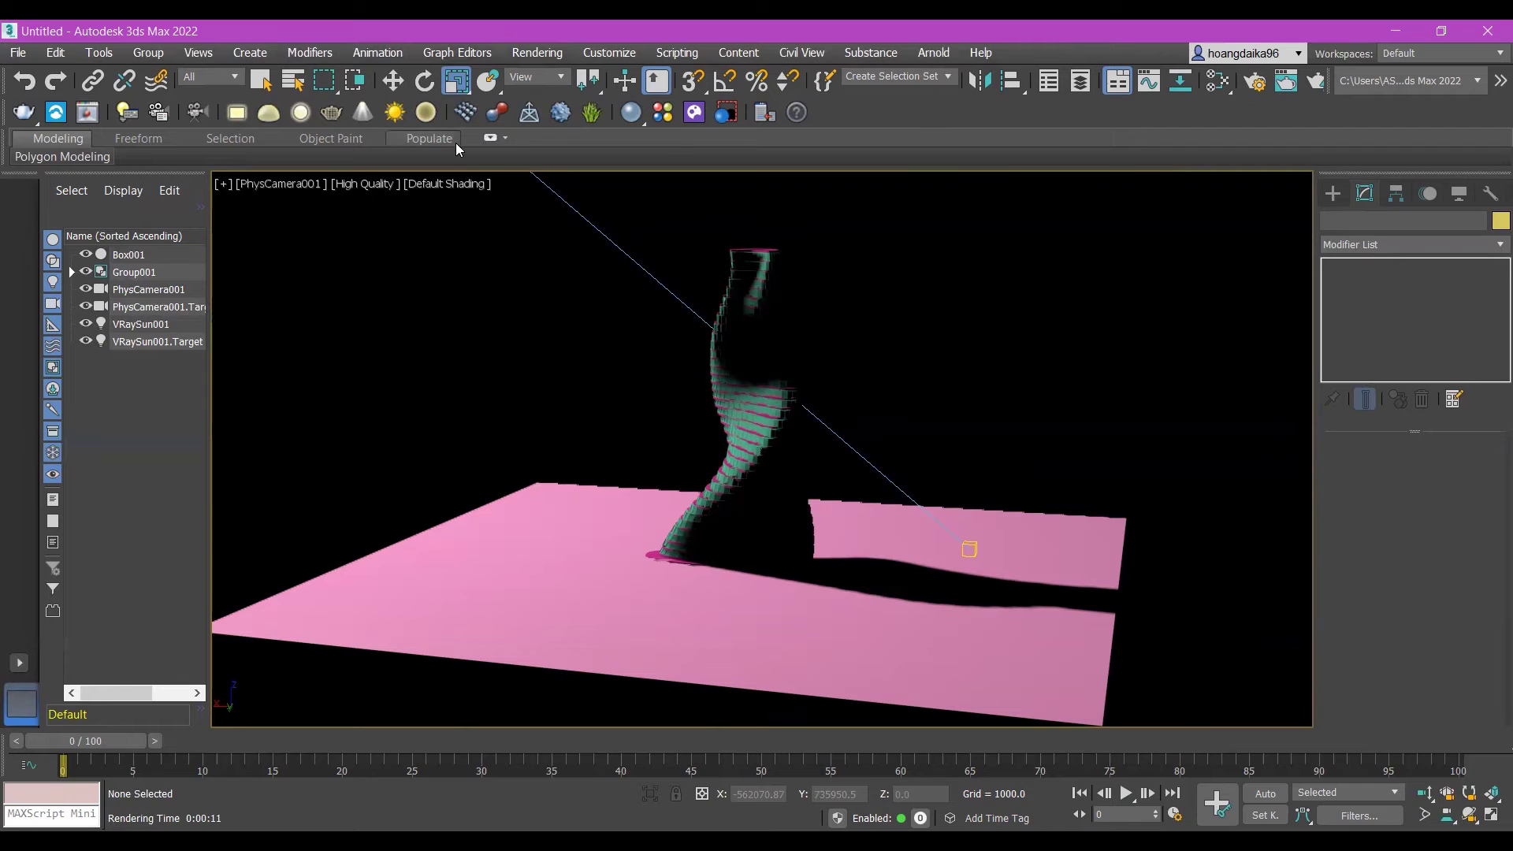
- Open Environment and Effects, delete the old Slate editor nodes, and drag in DefaultVRaySky
click(536, 52)
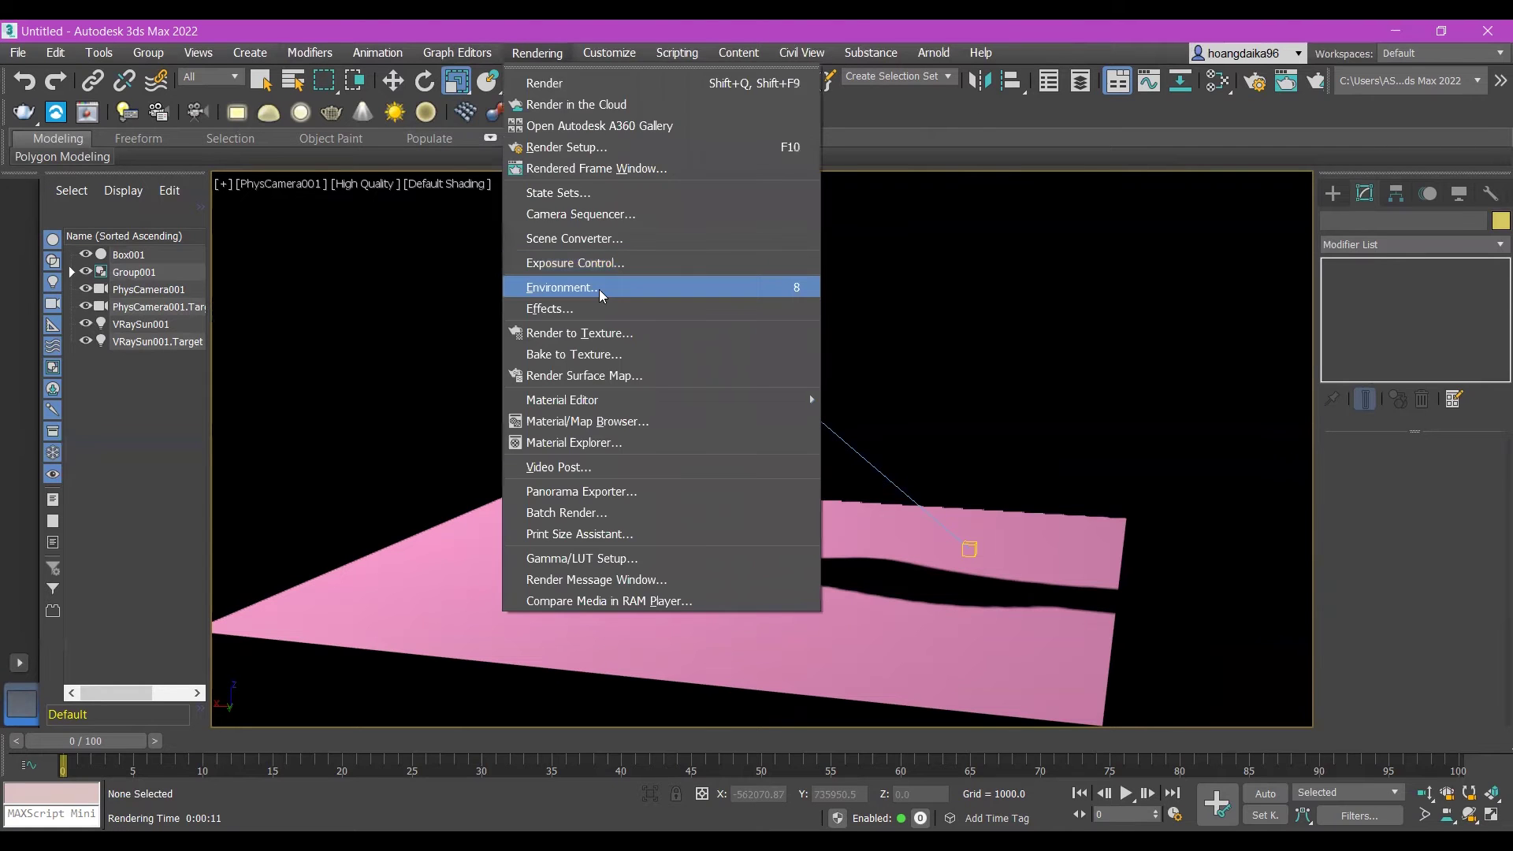
key(Return)
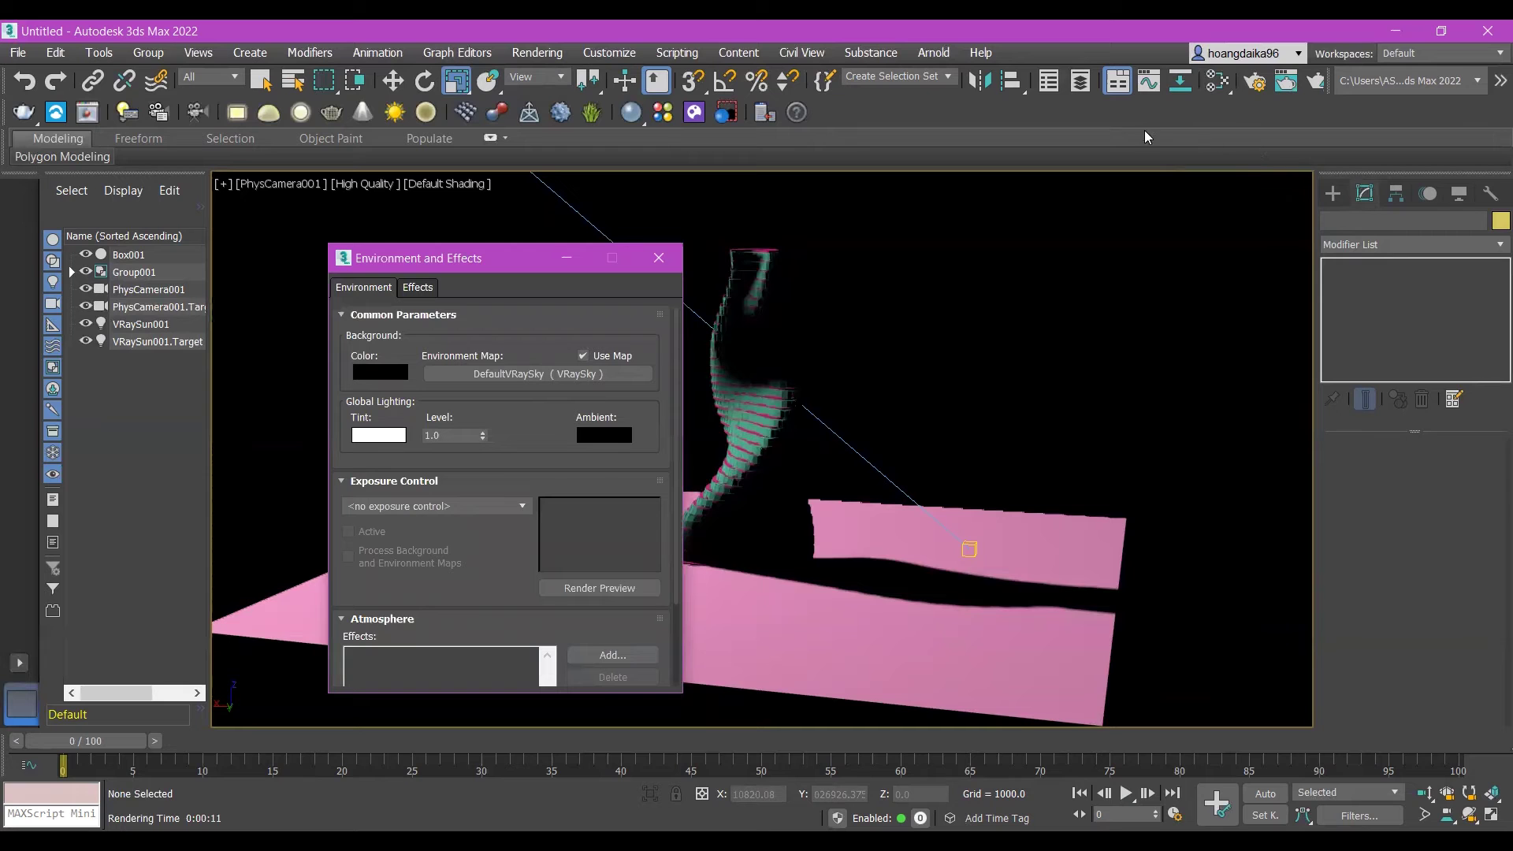
key(m)
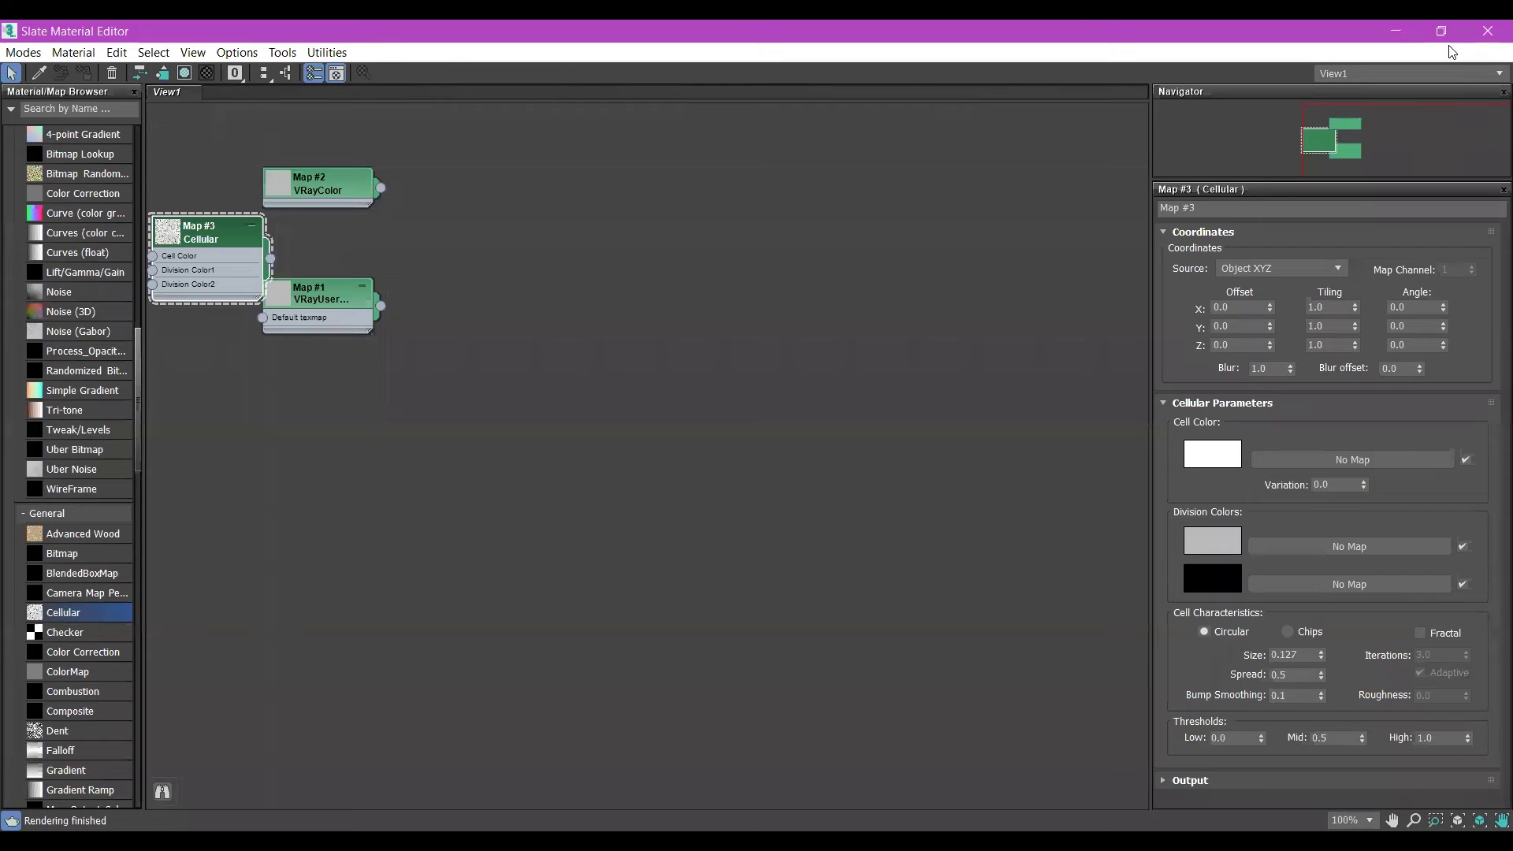
key(super+Down)
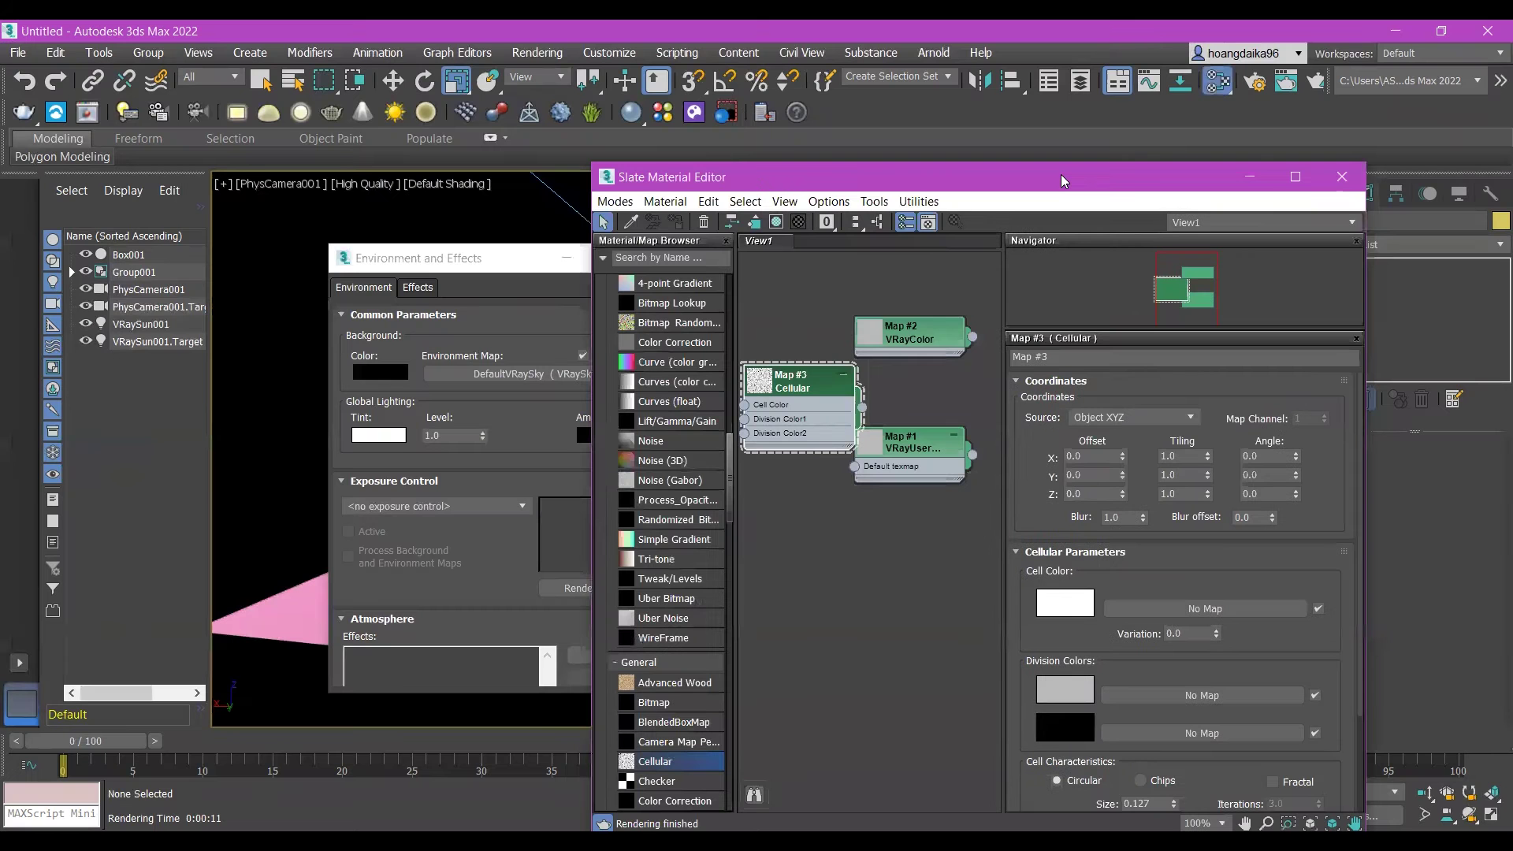
drag(1048, 220, 911, 451)
key(Delete)
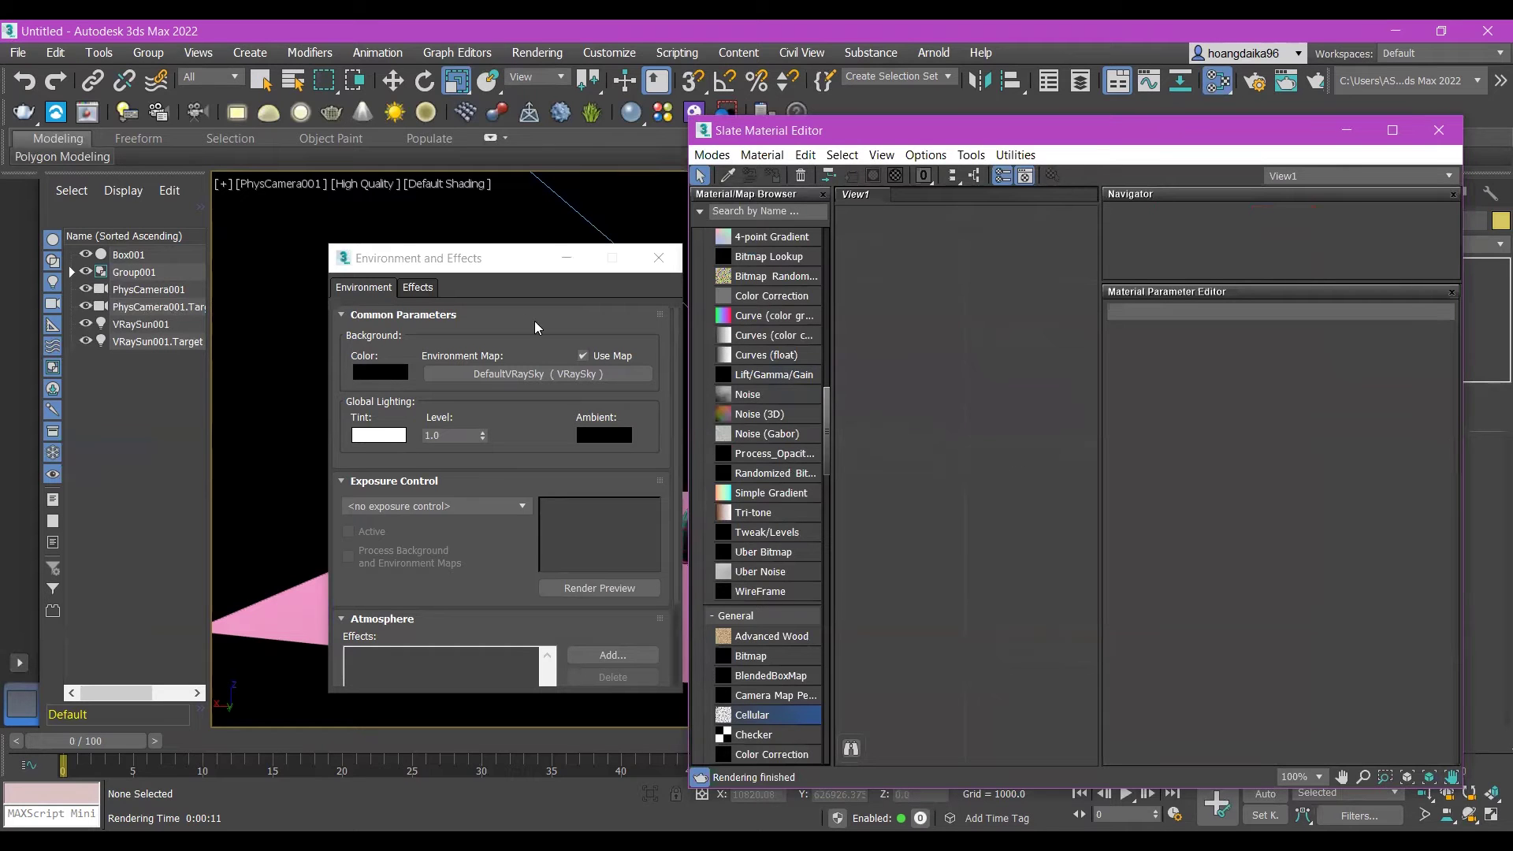
drag(517, 375, 1036, 524)
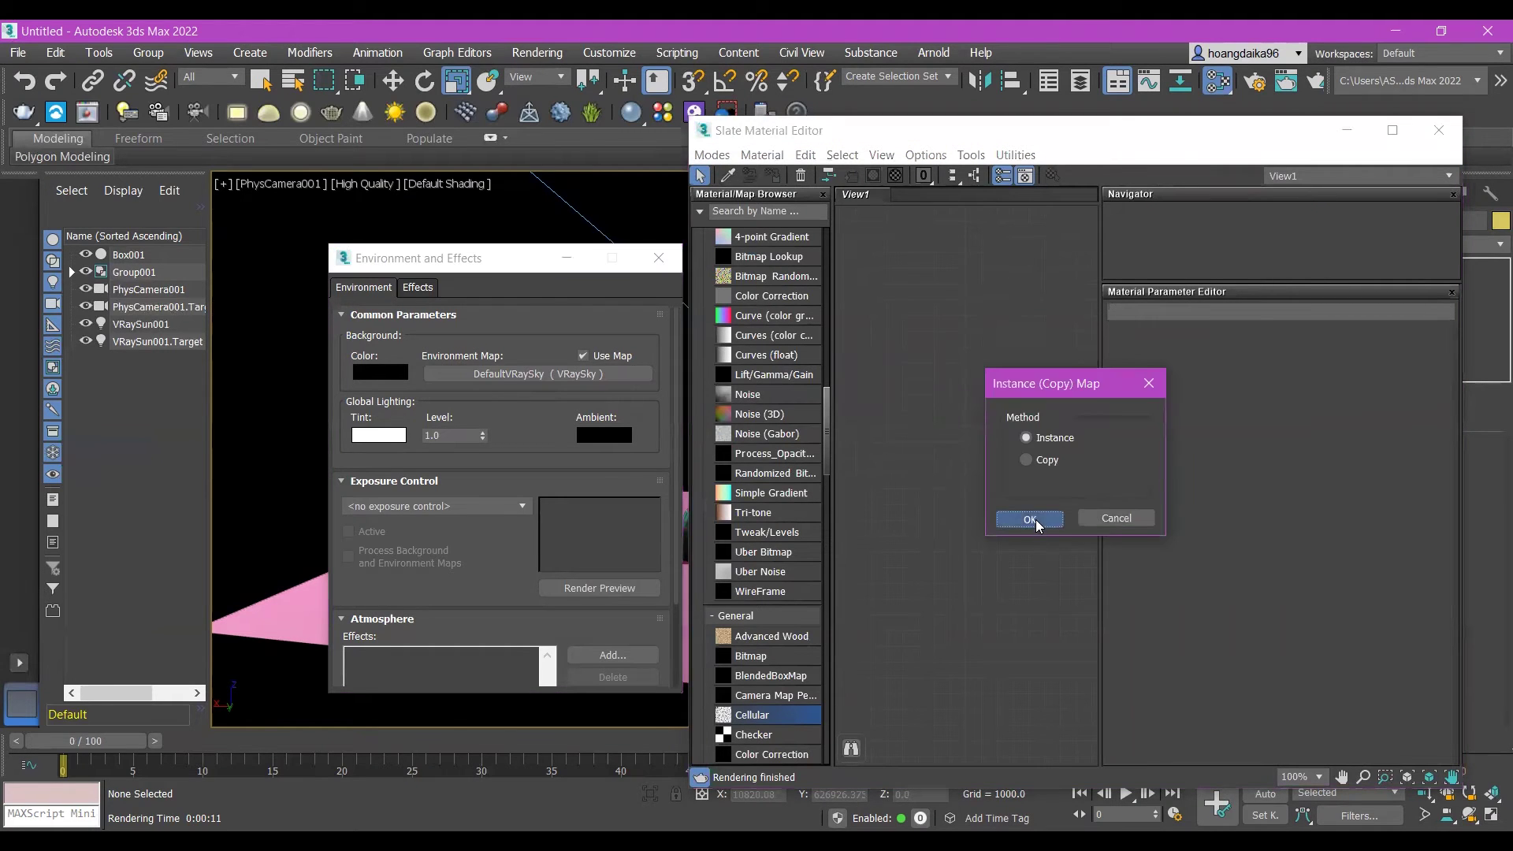
- Instance DefaultVRaySky into the Slate editor and set its sun intensity multiplier to 6.0
click(1035, 518)
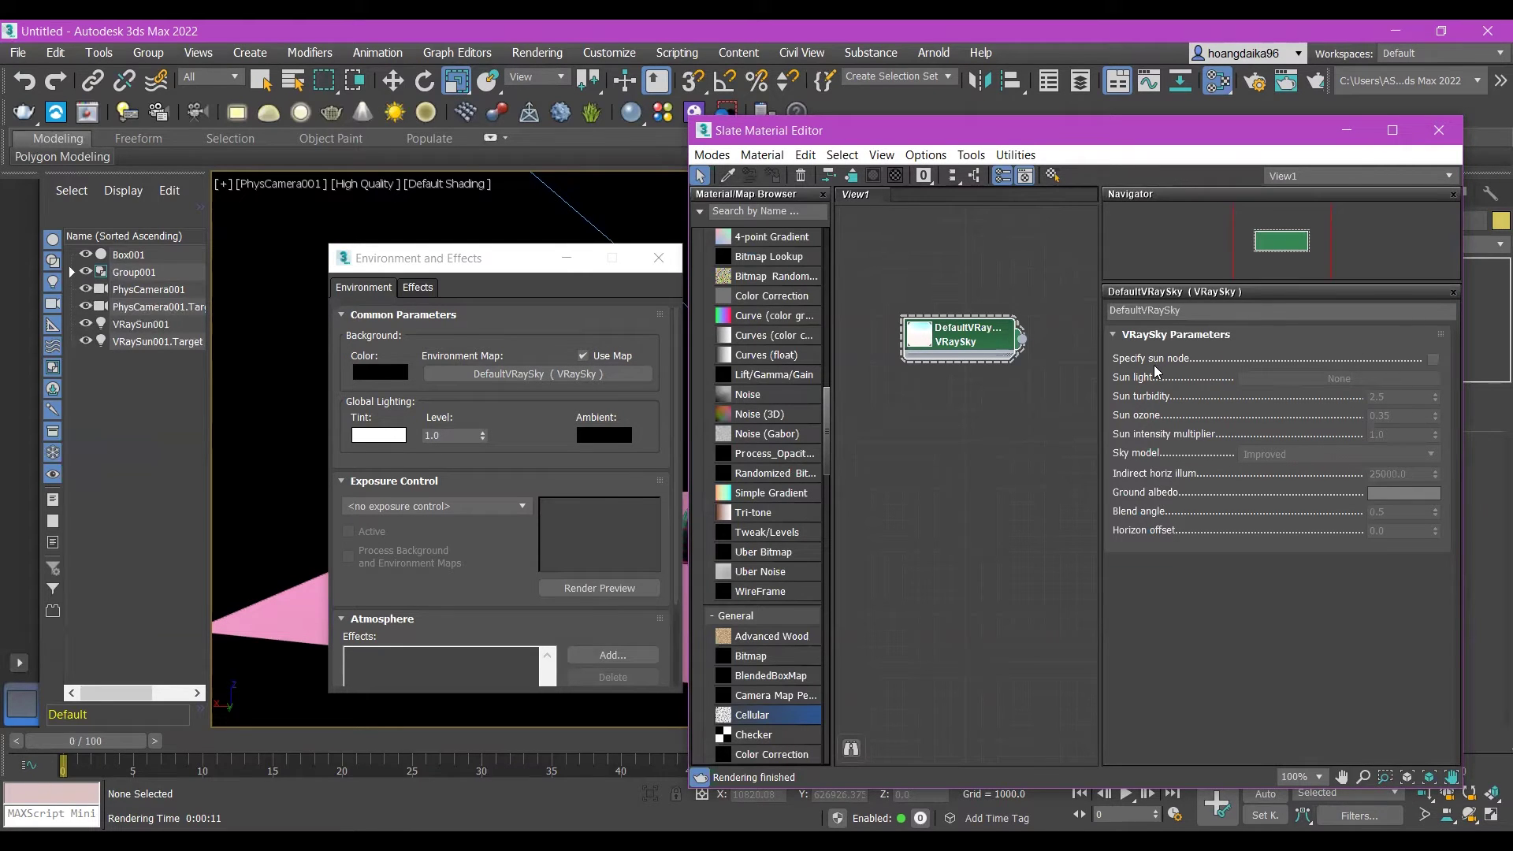
click(1434, 359)
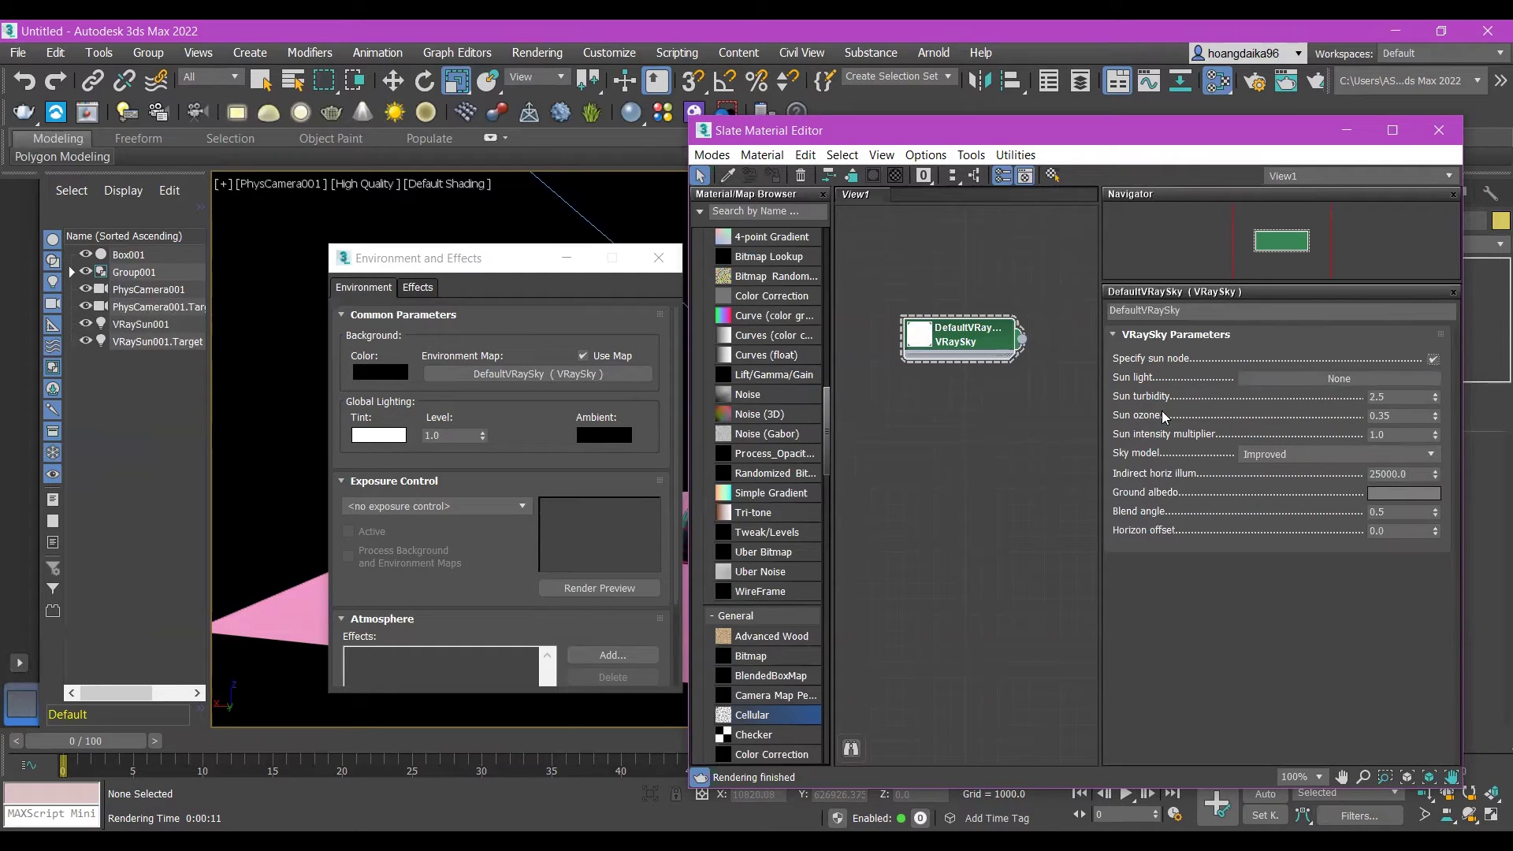
click(1435, 431)
text(6)
key(Return)
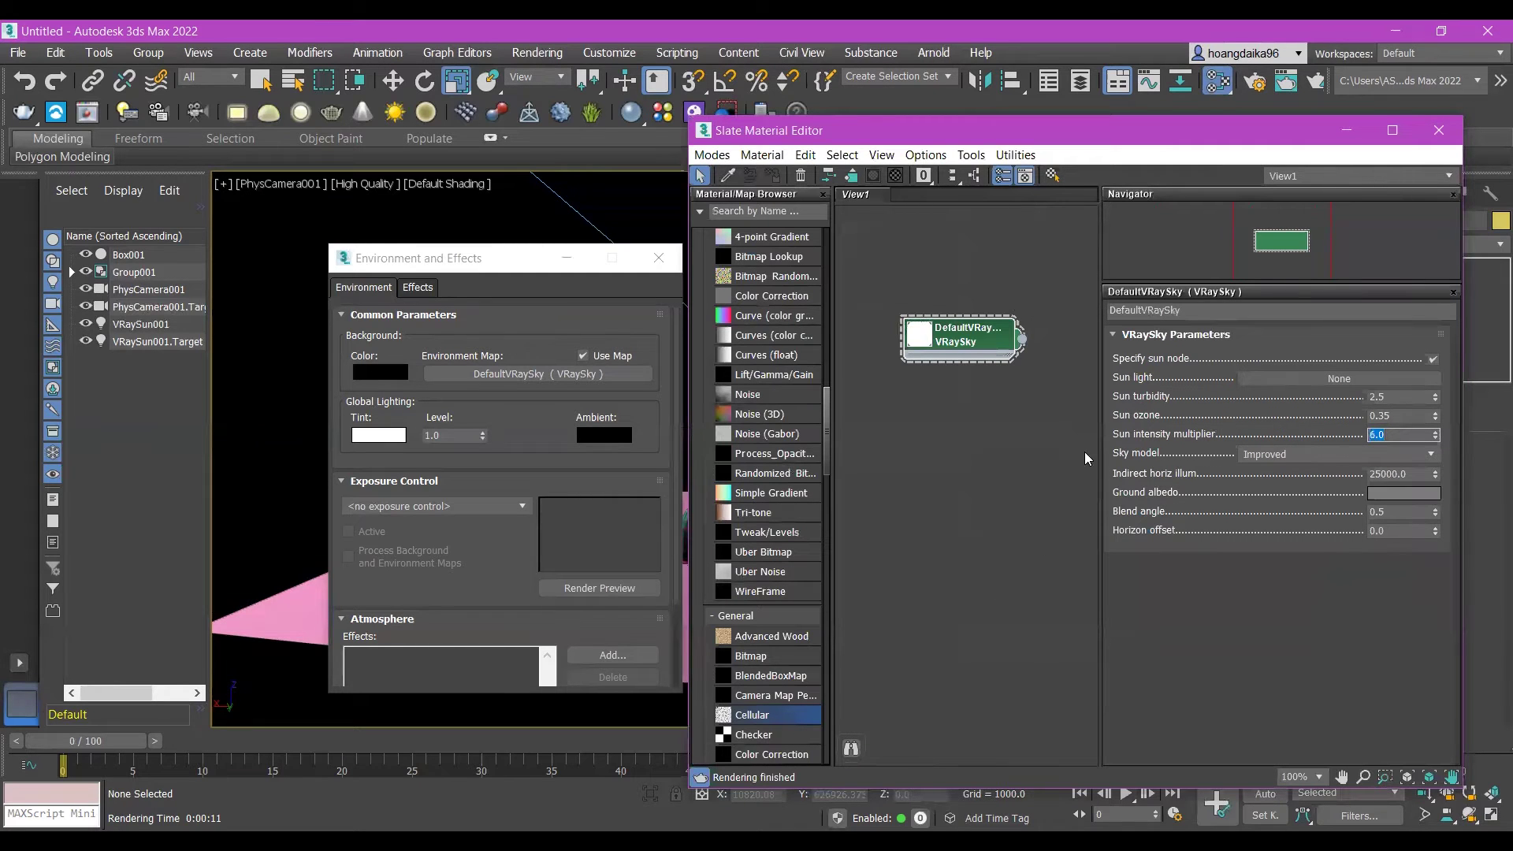
click(1352, 380)
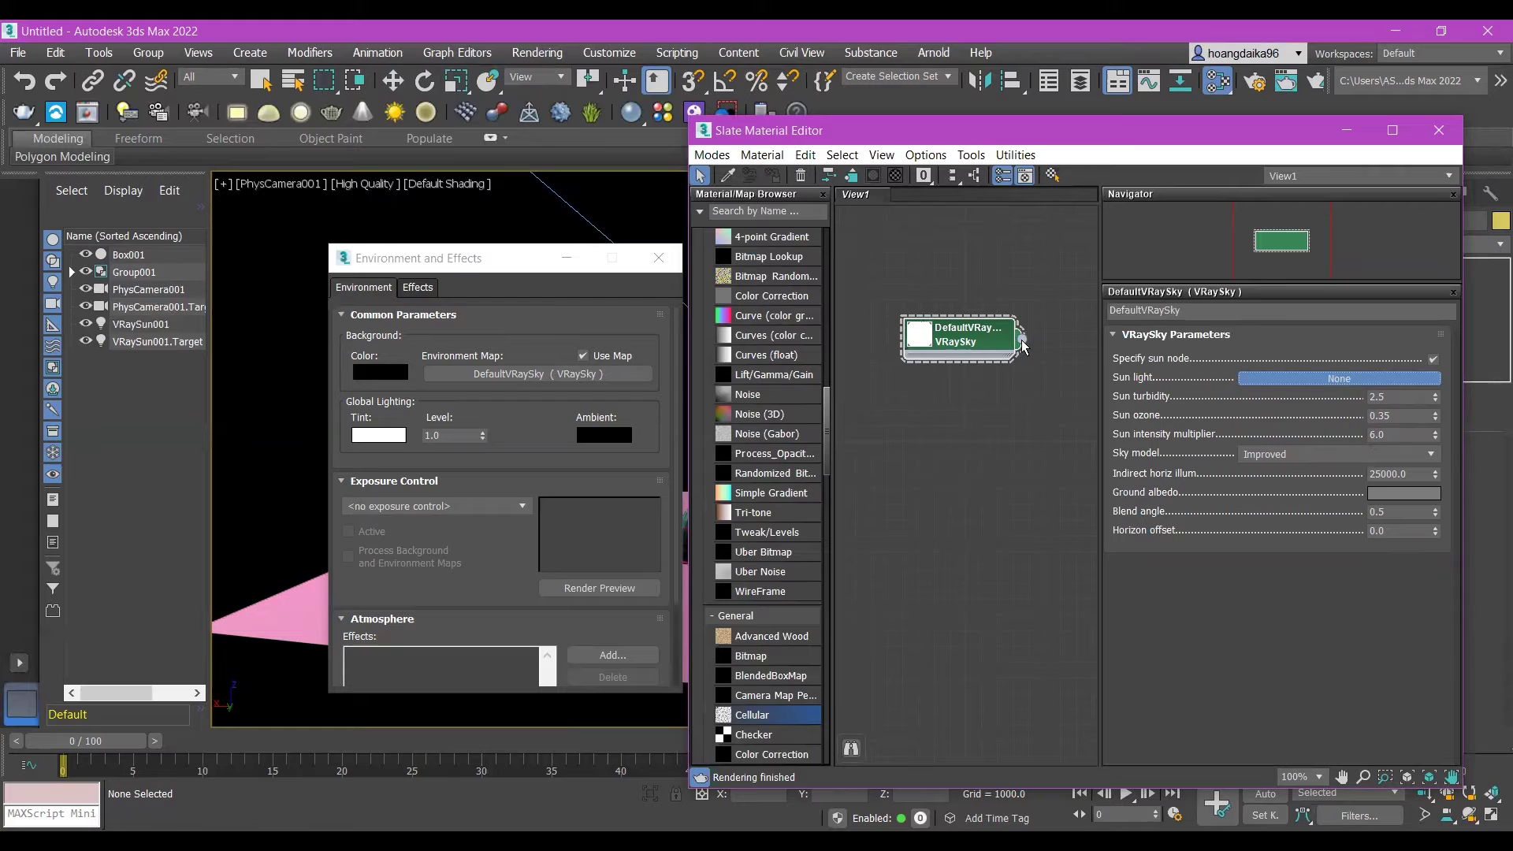
- Link the VRaySky node to the Environment Map as an instance and close the Slate editor
drag(1021, 340, 551, 376)
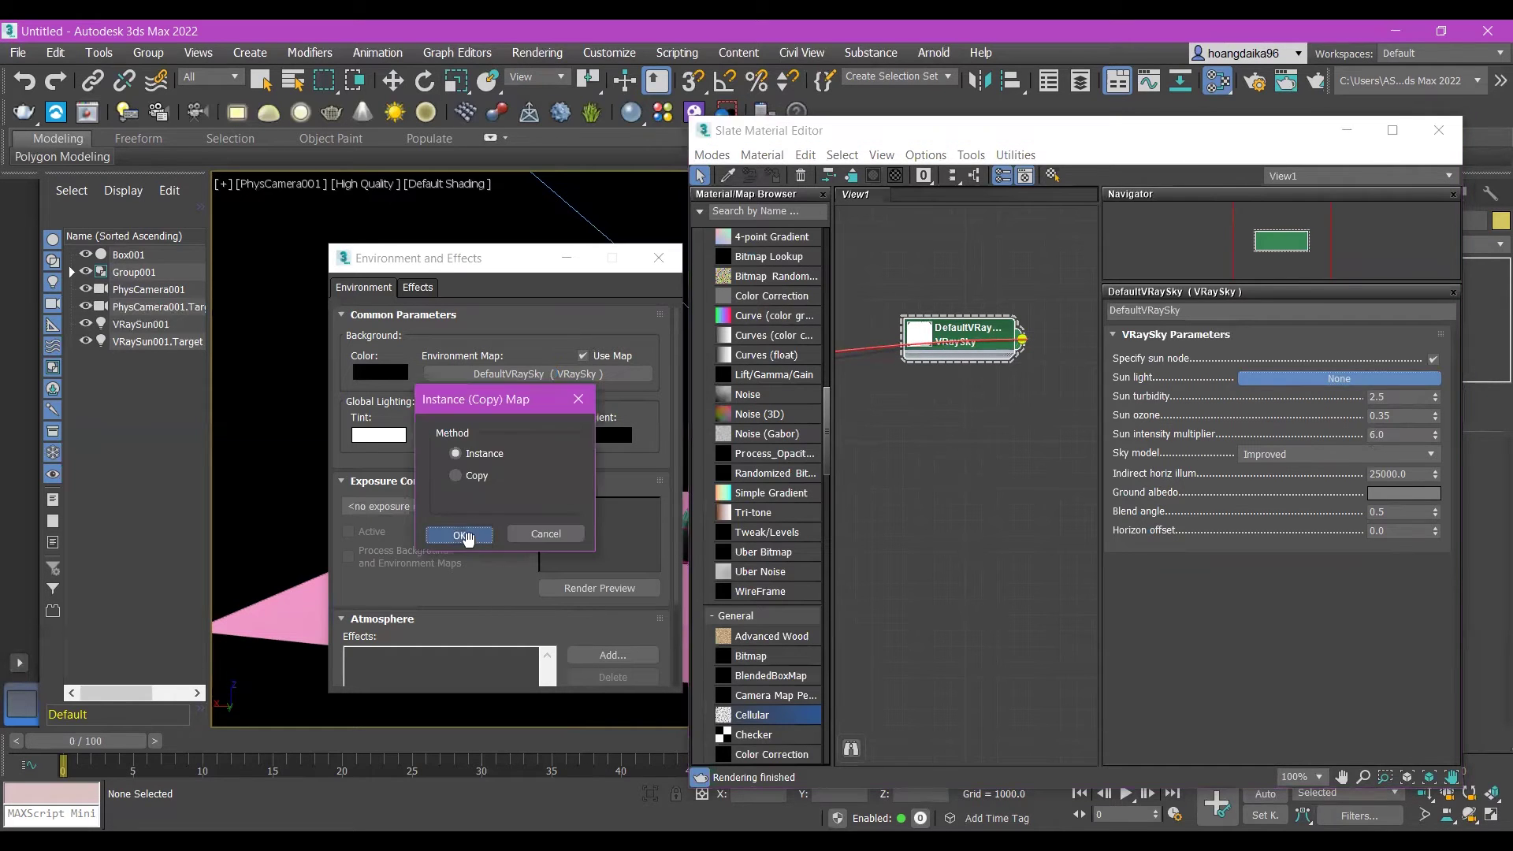
click(460, 535)
scroll(549, 491, down, 2)
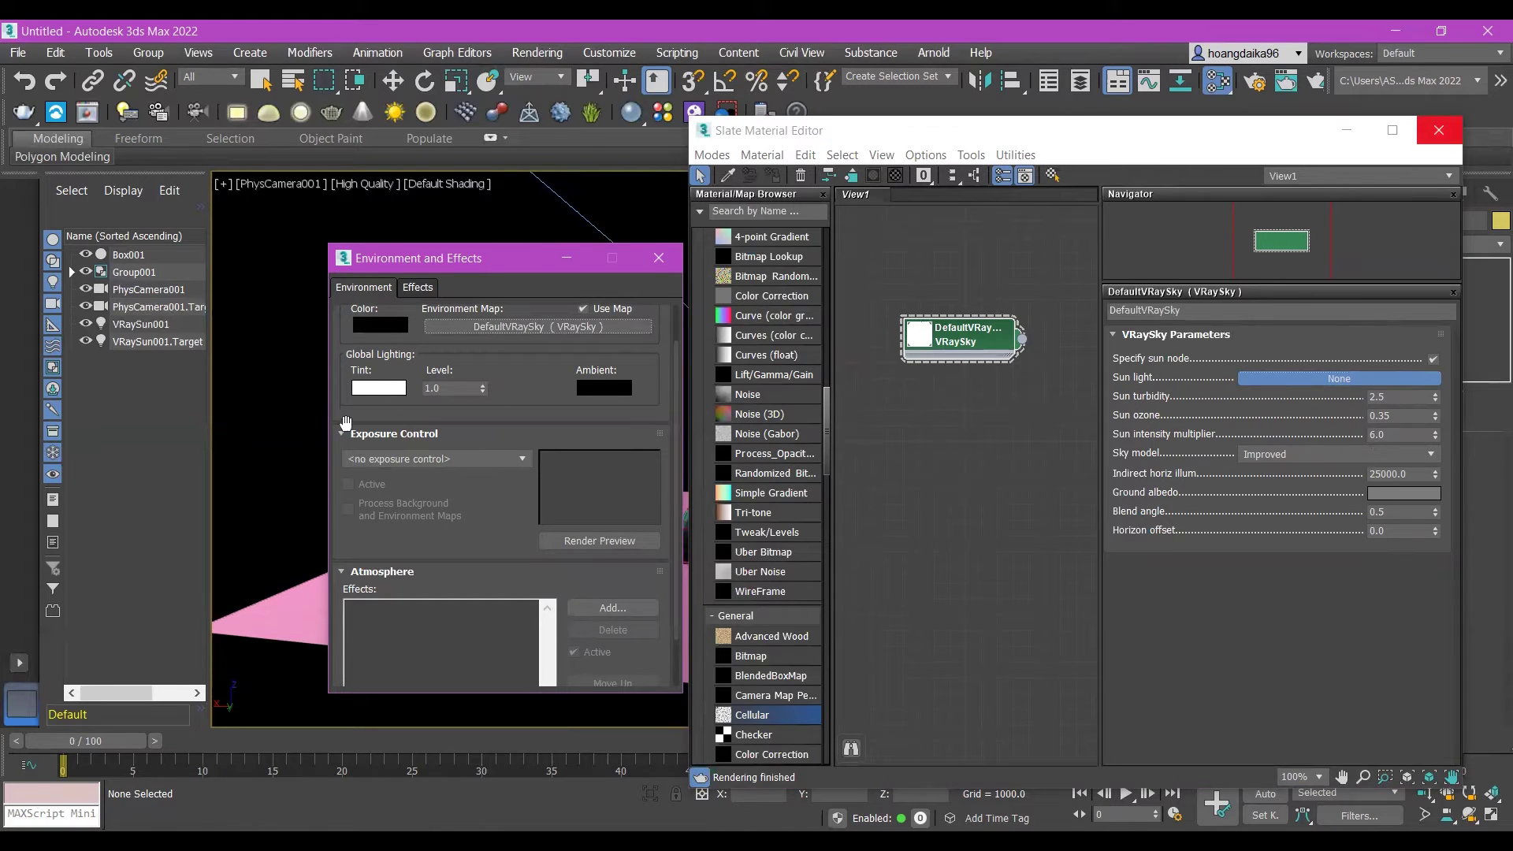
key(m)
scroll(389, 522, down, 2)
scroll(451, 507, up, 3)
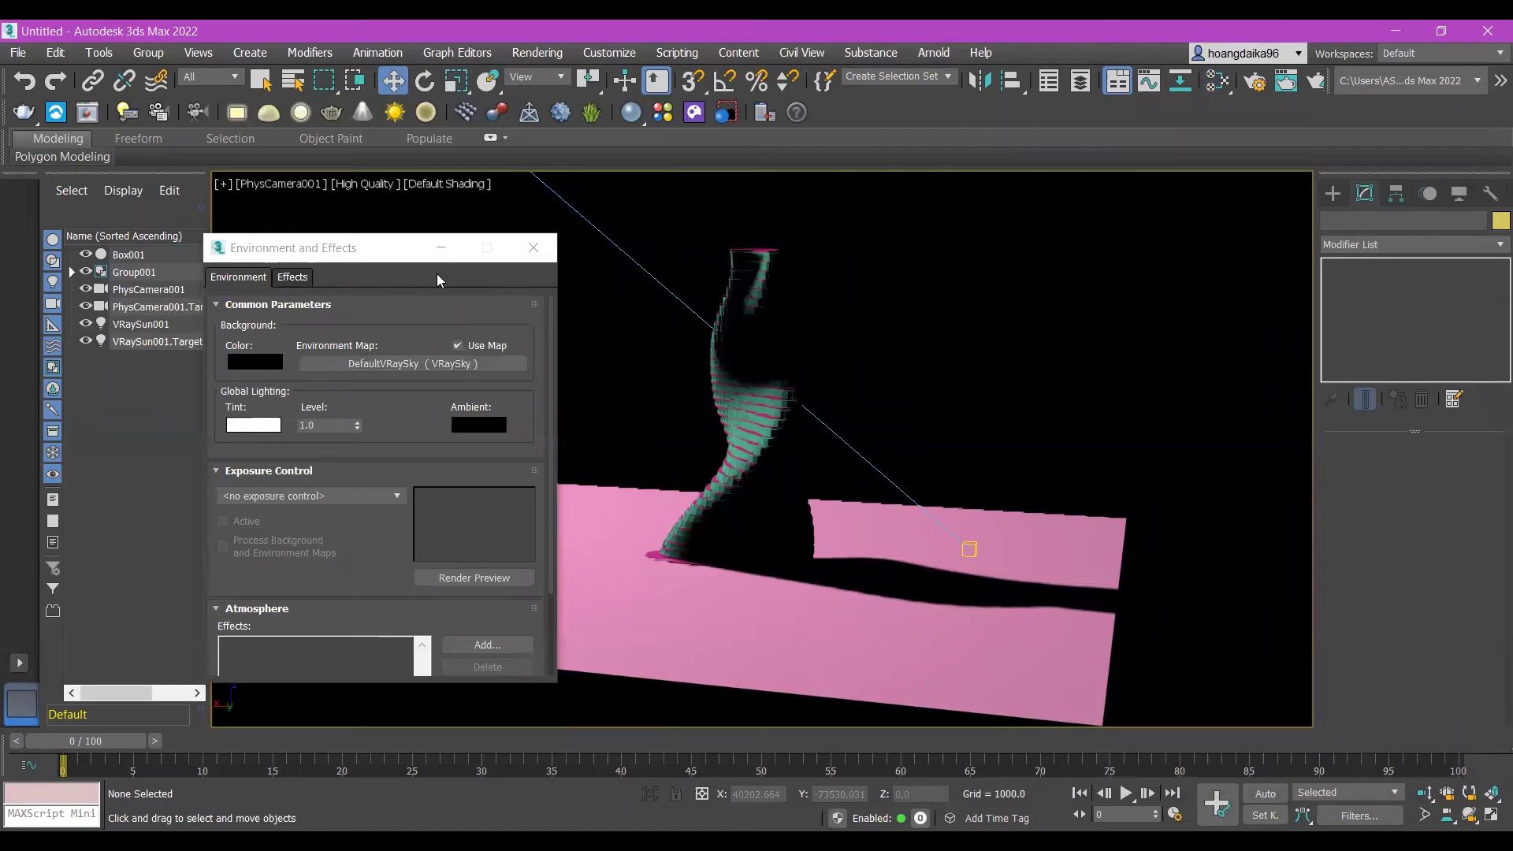
- Choose Physical Camera Exposure Control as the scene's exposure control type
scroll(511, 404, down, 3)
scroll(367, 473, up, 2)
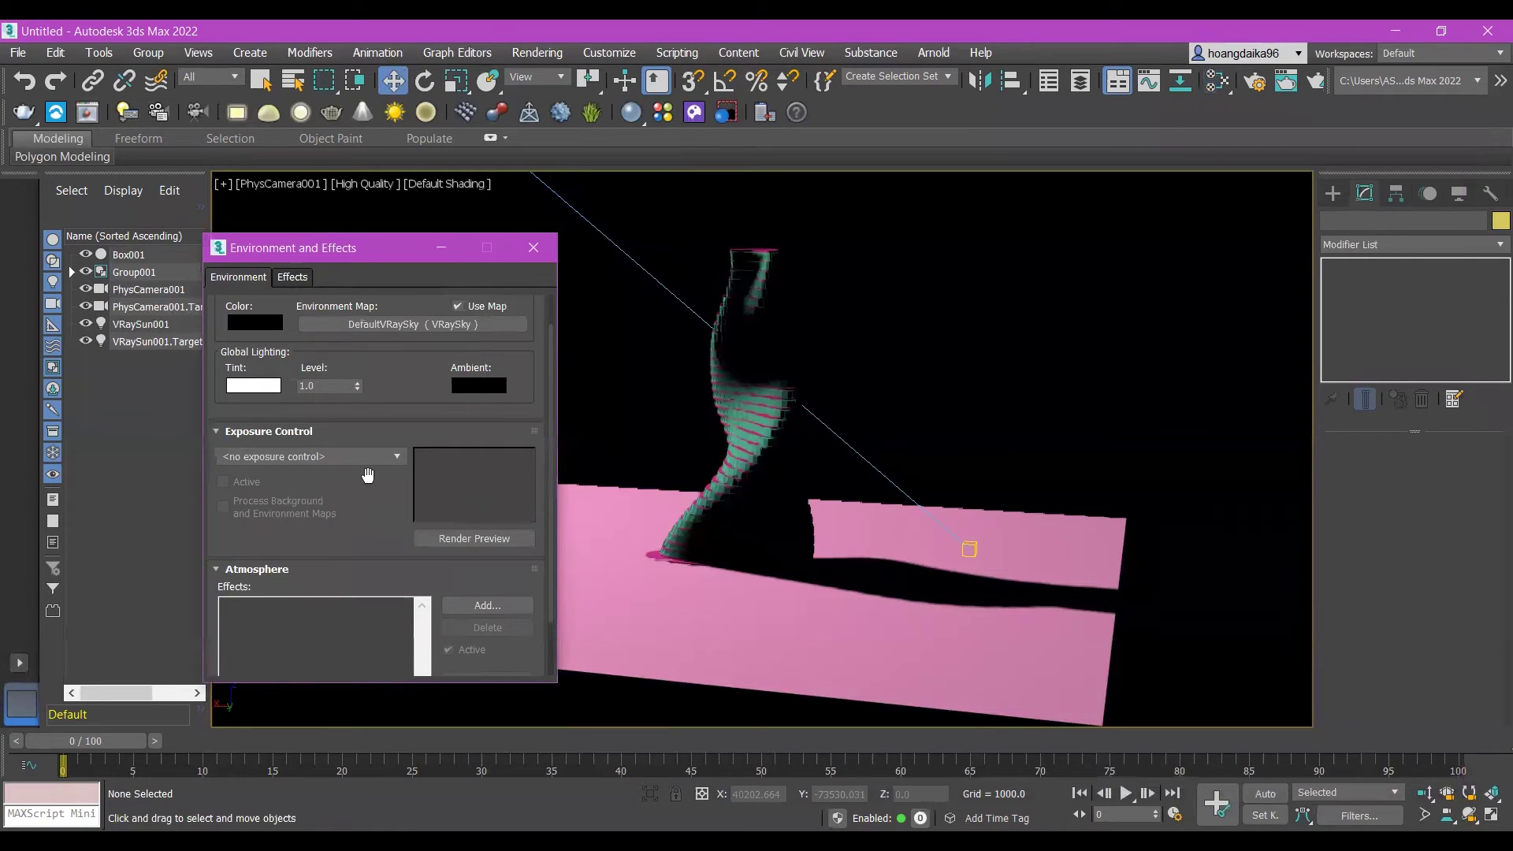
click(298, 457)
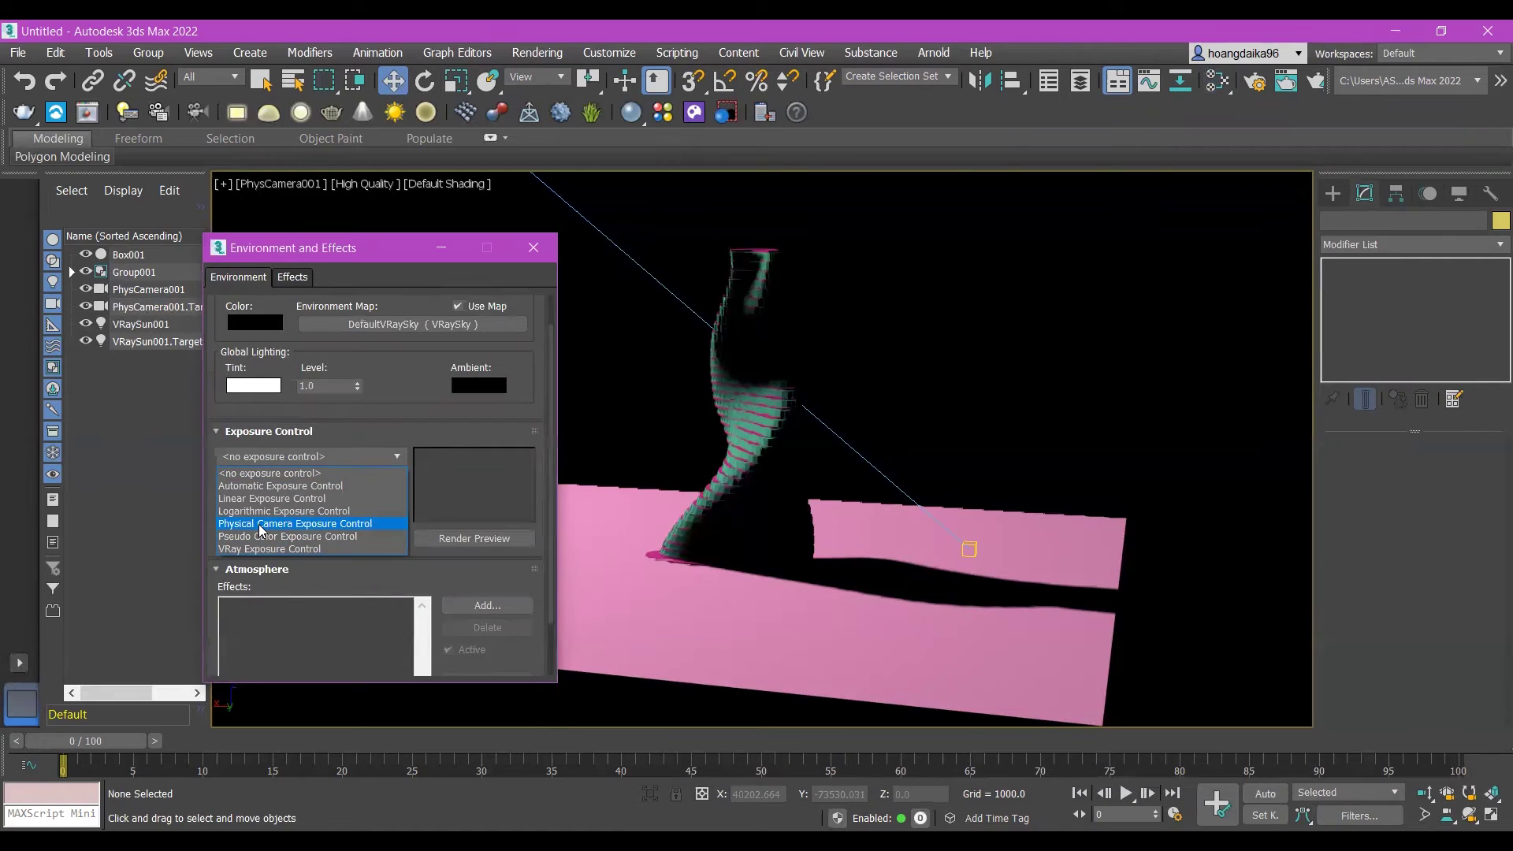
click(309, 525)
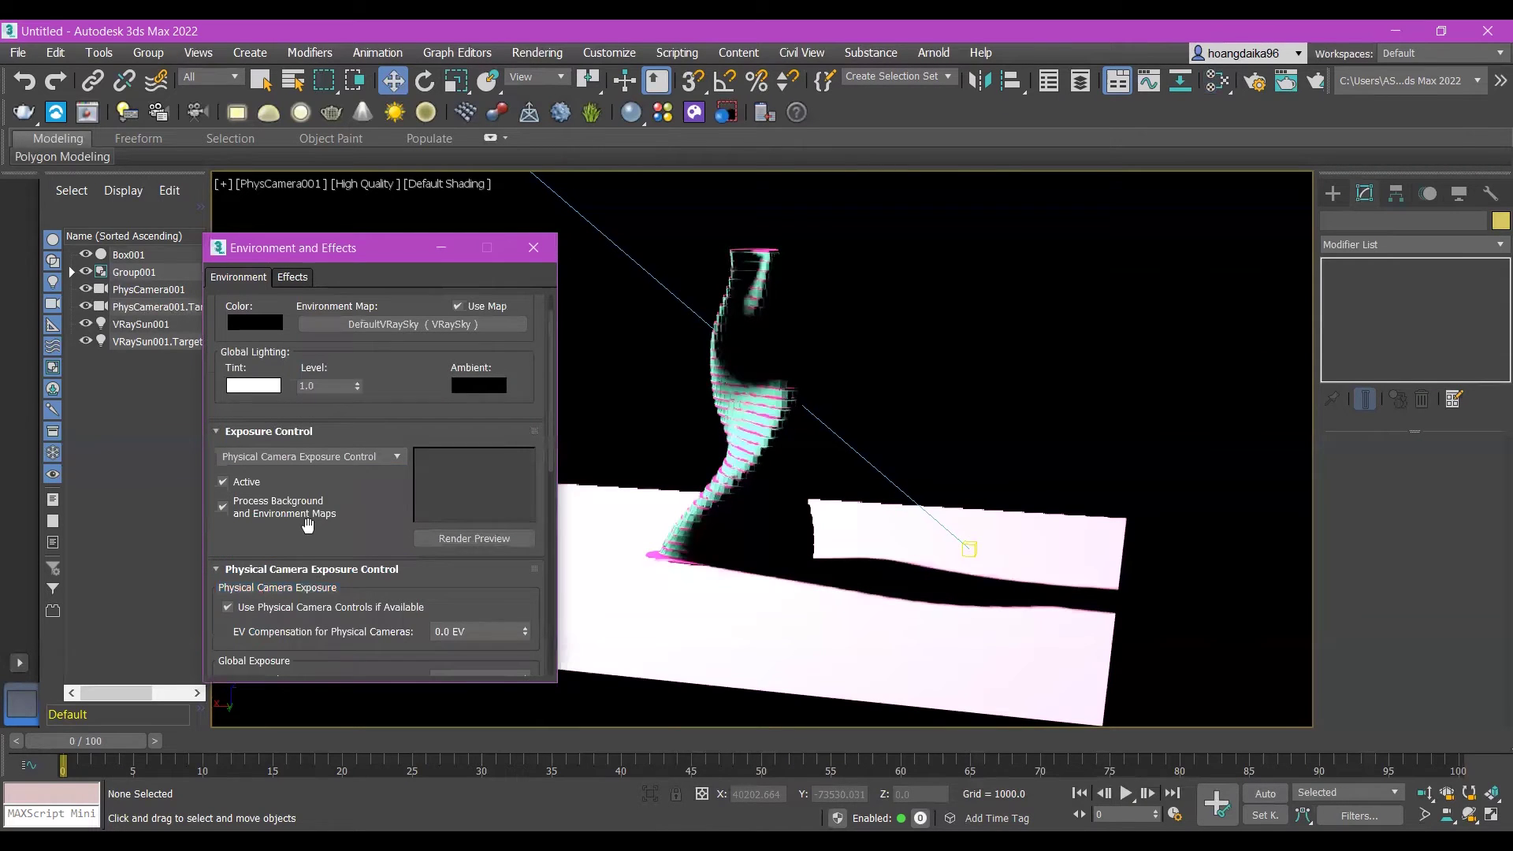
- Set the exposure control's Exposure Value to 10.0 EV
scroll(307, 552, down, 3)
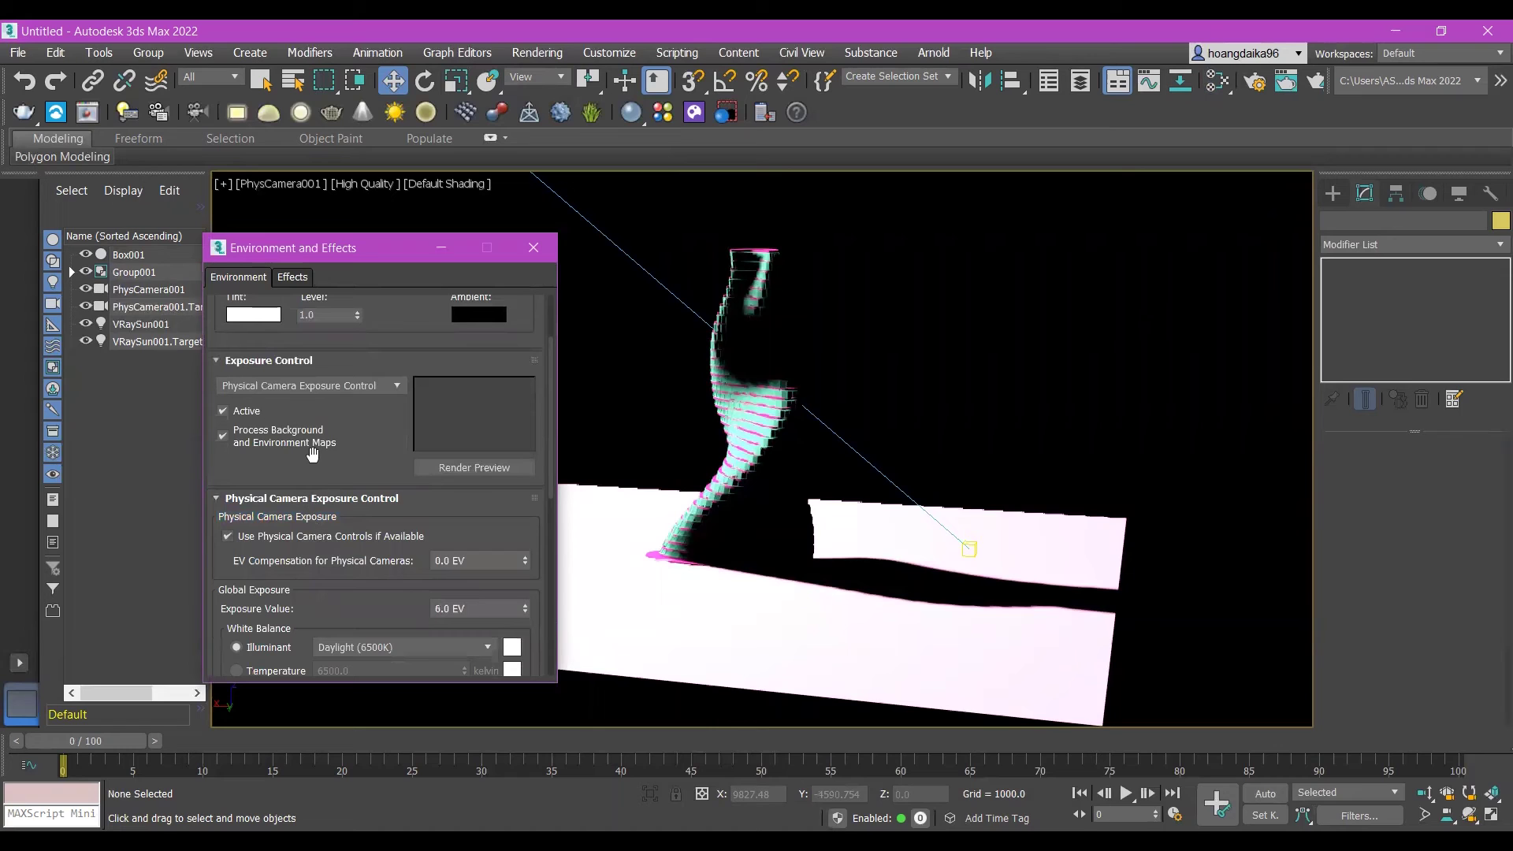
scroll(218, 422, down, 3)
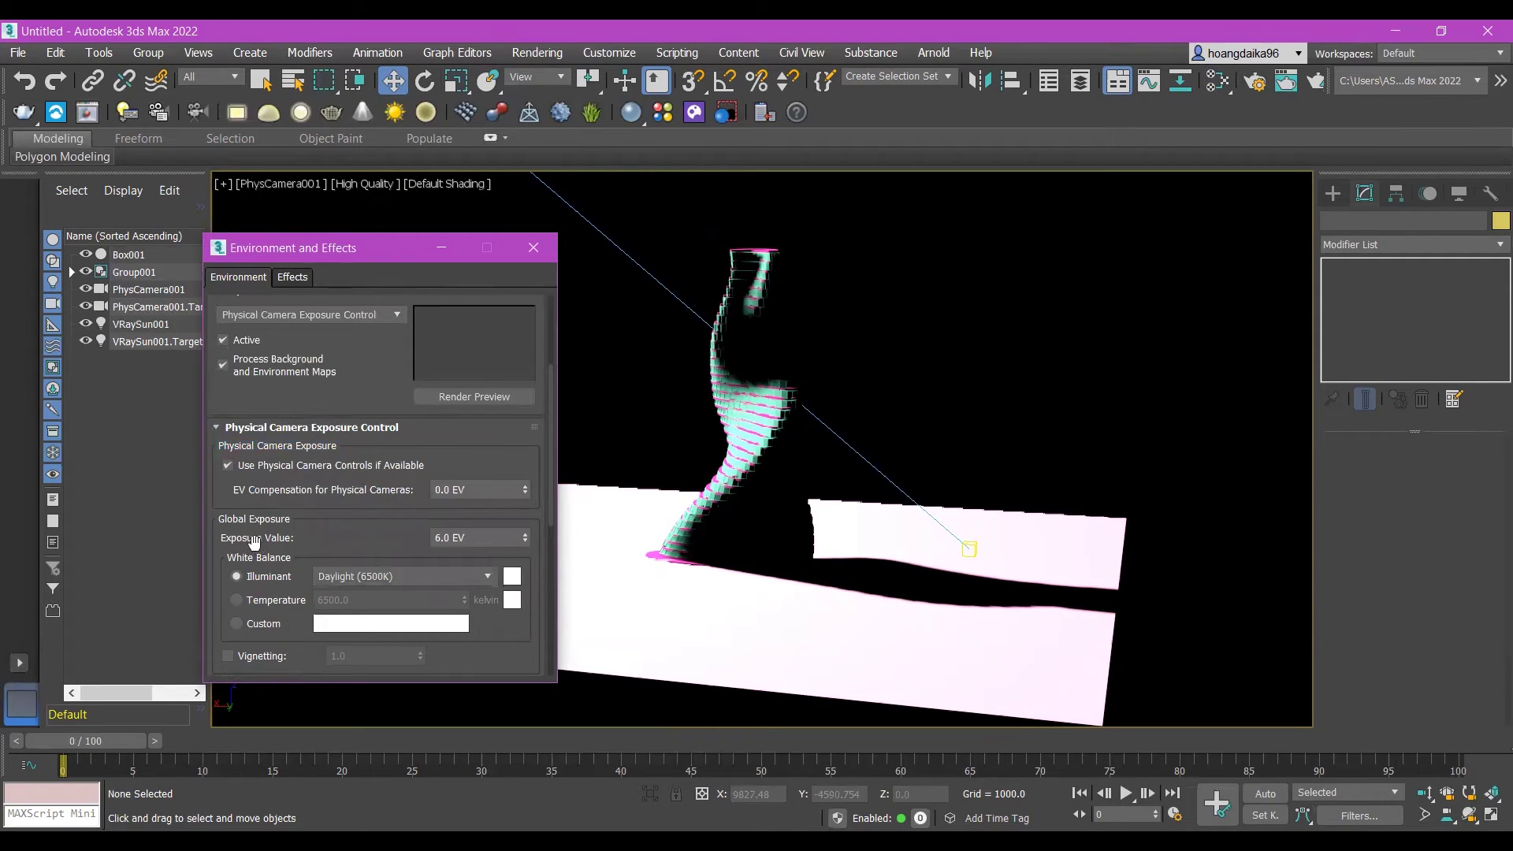
double_click(473, 539)
text(10)
key(Return)
- Toggle Physical Scale off, then set it back to Custom
scroll(415, 517, up, 3)
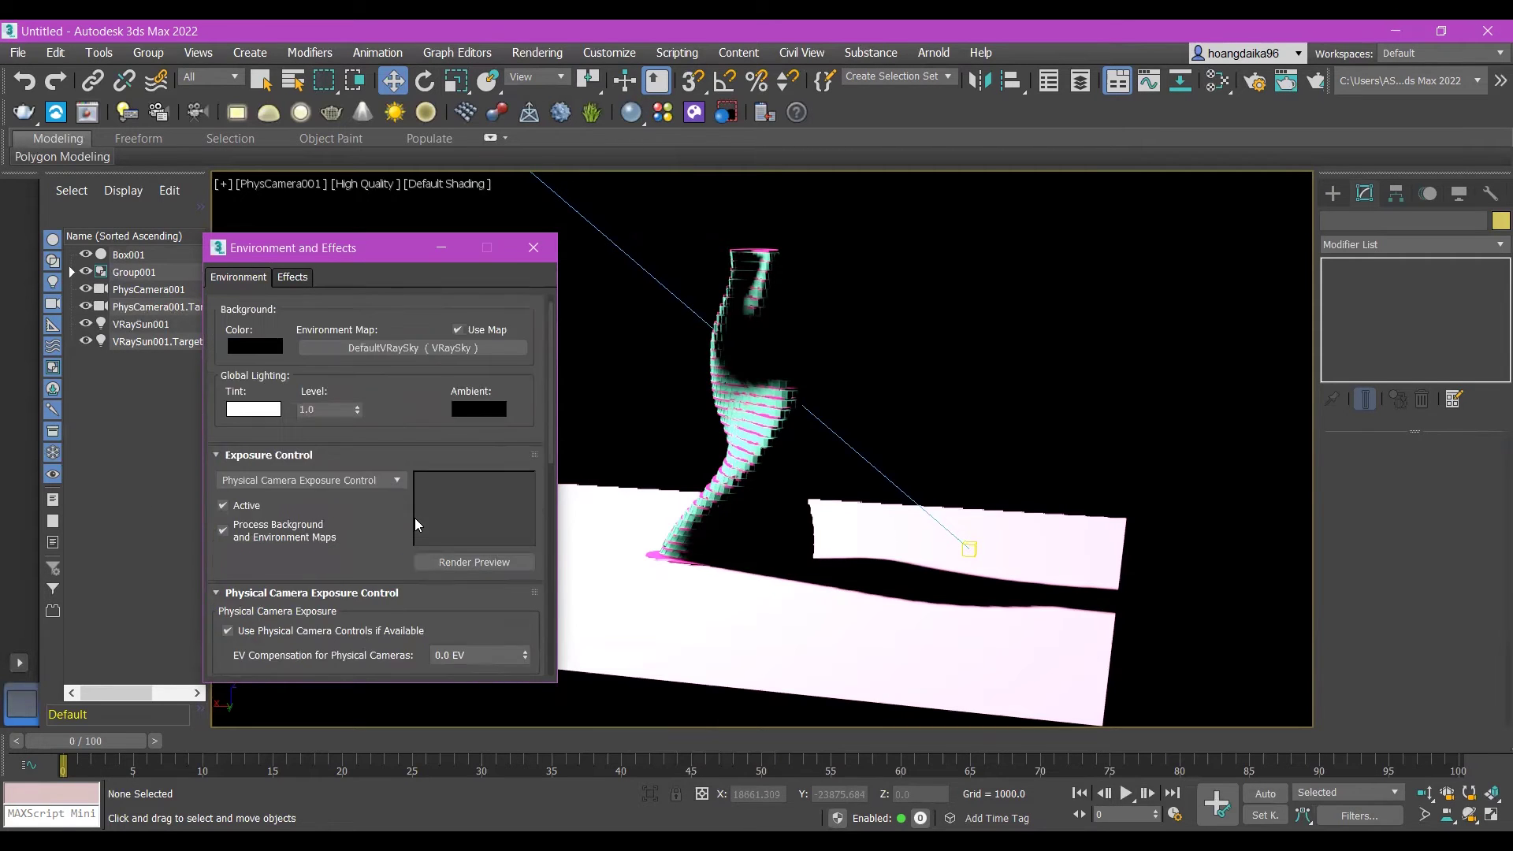
scroll(414, 518, down, 5)
scroll(402, 481, down, 5)
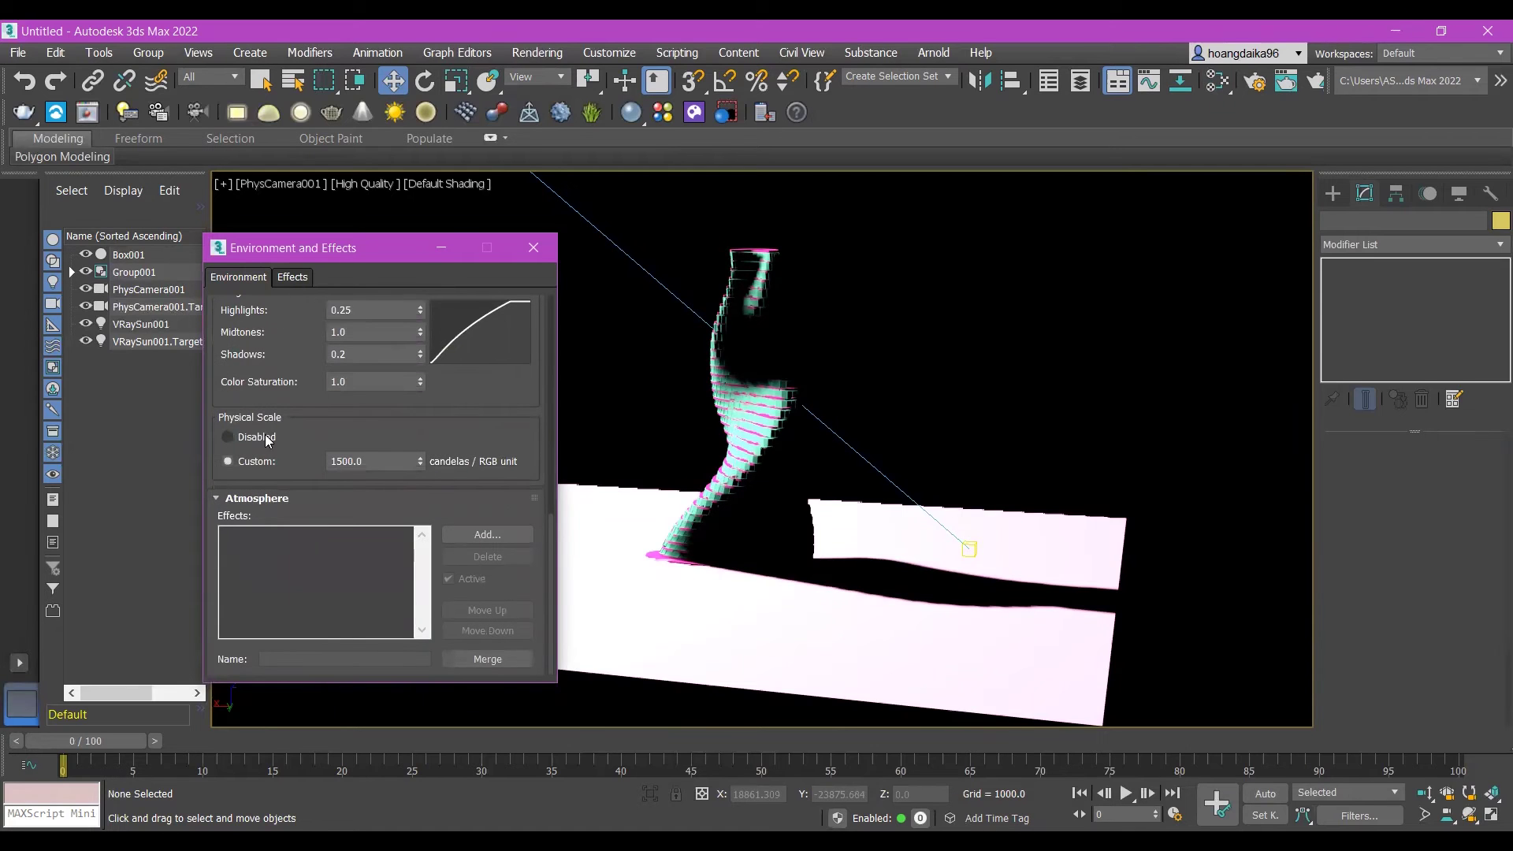
click(268, 438)
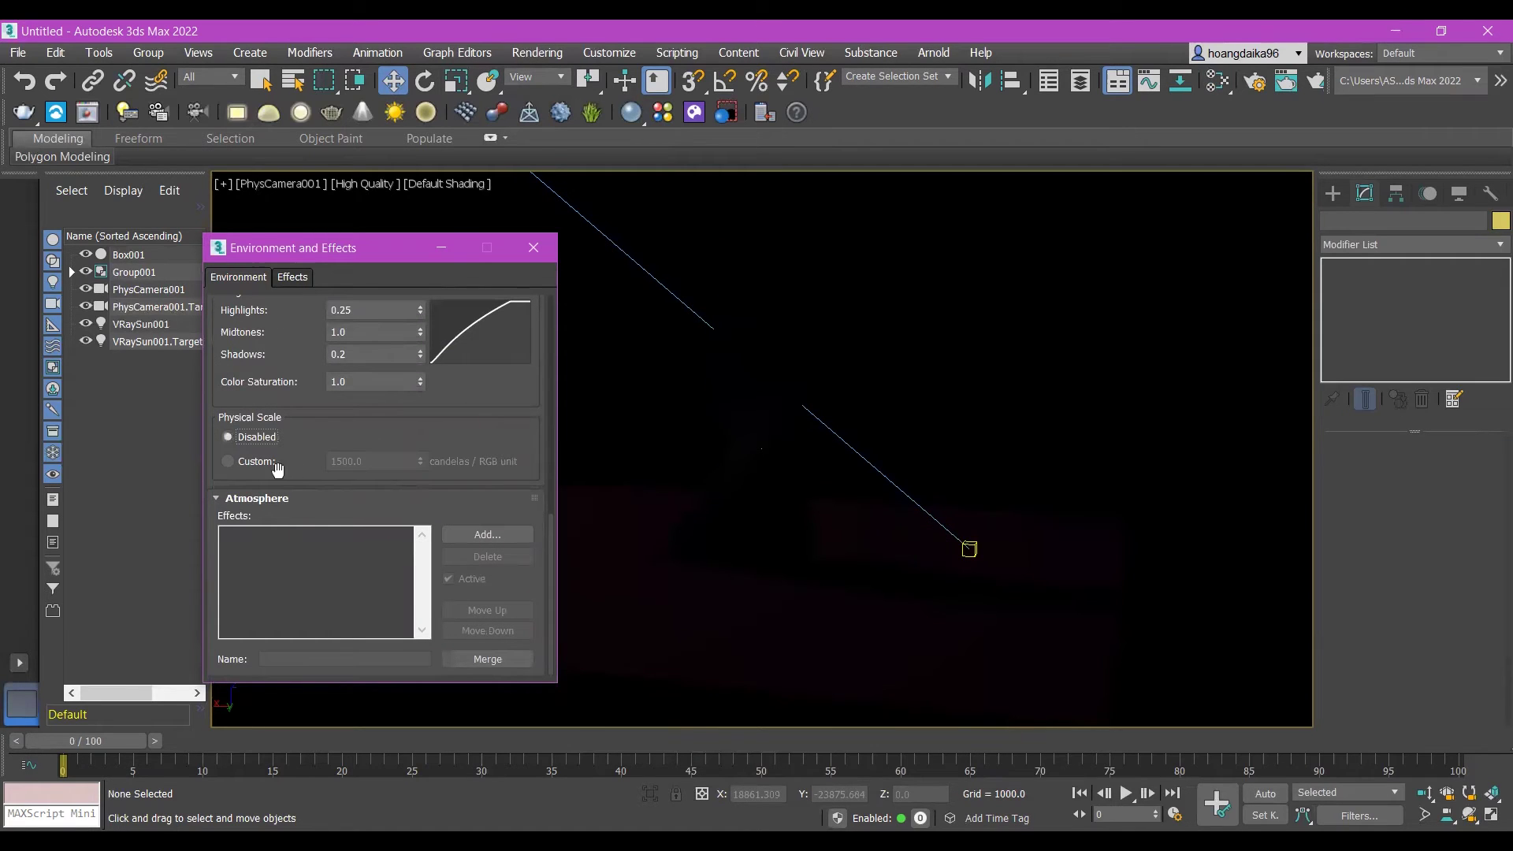
click(255, 464)
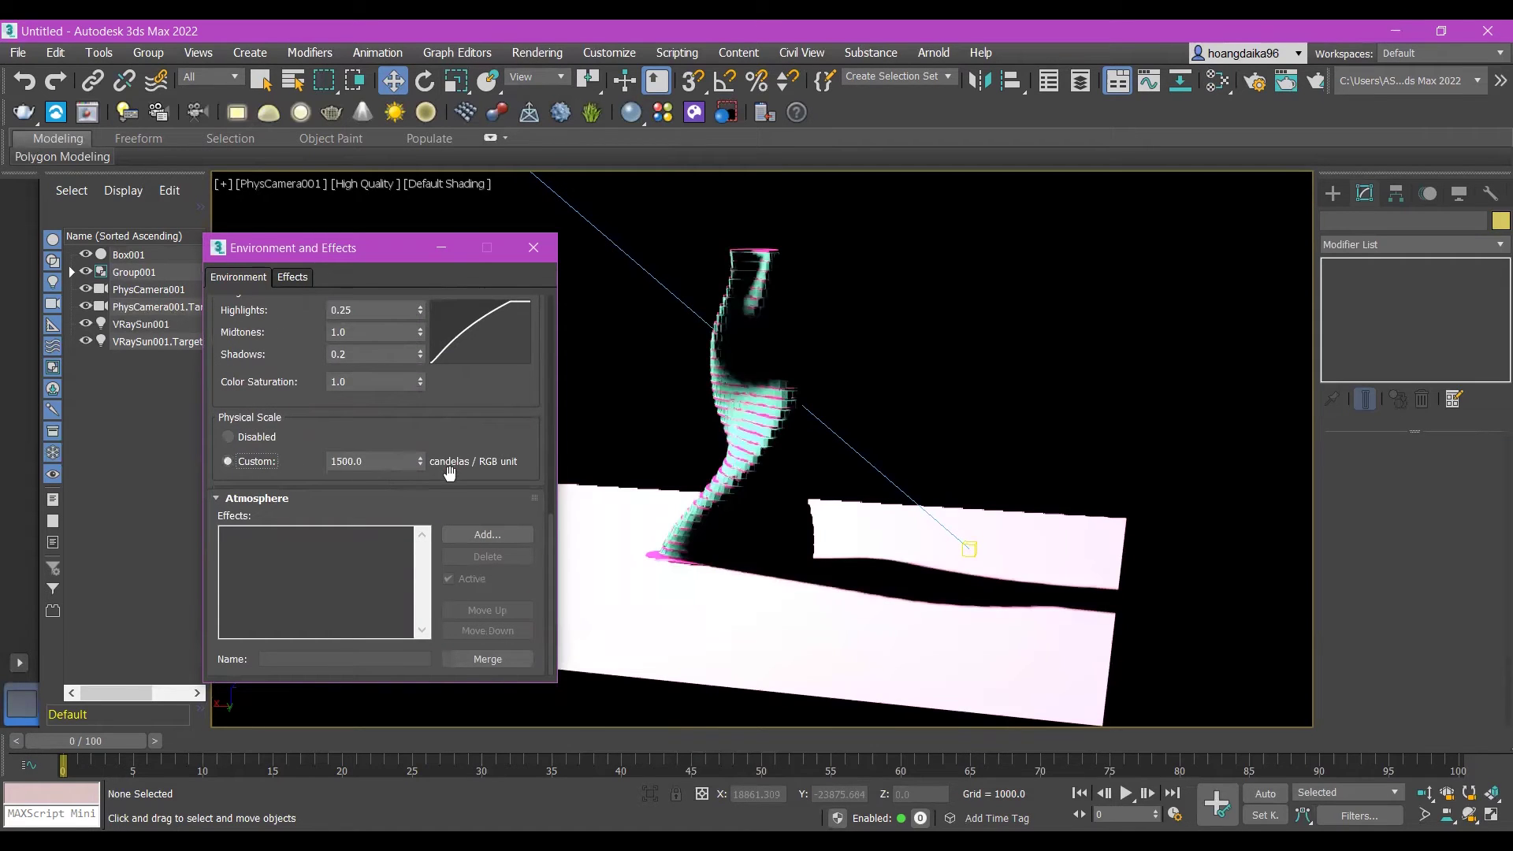
scroll(464, 394, up, 5)
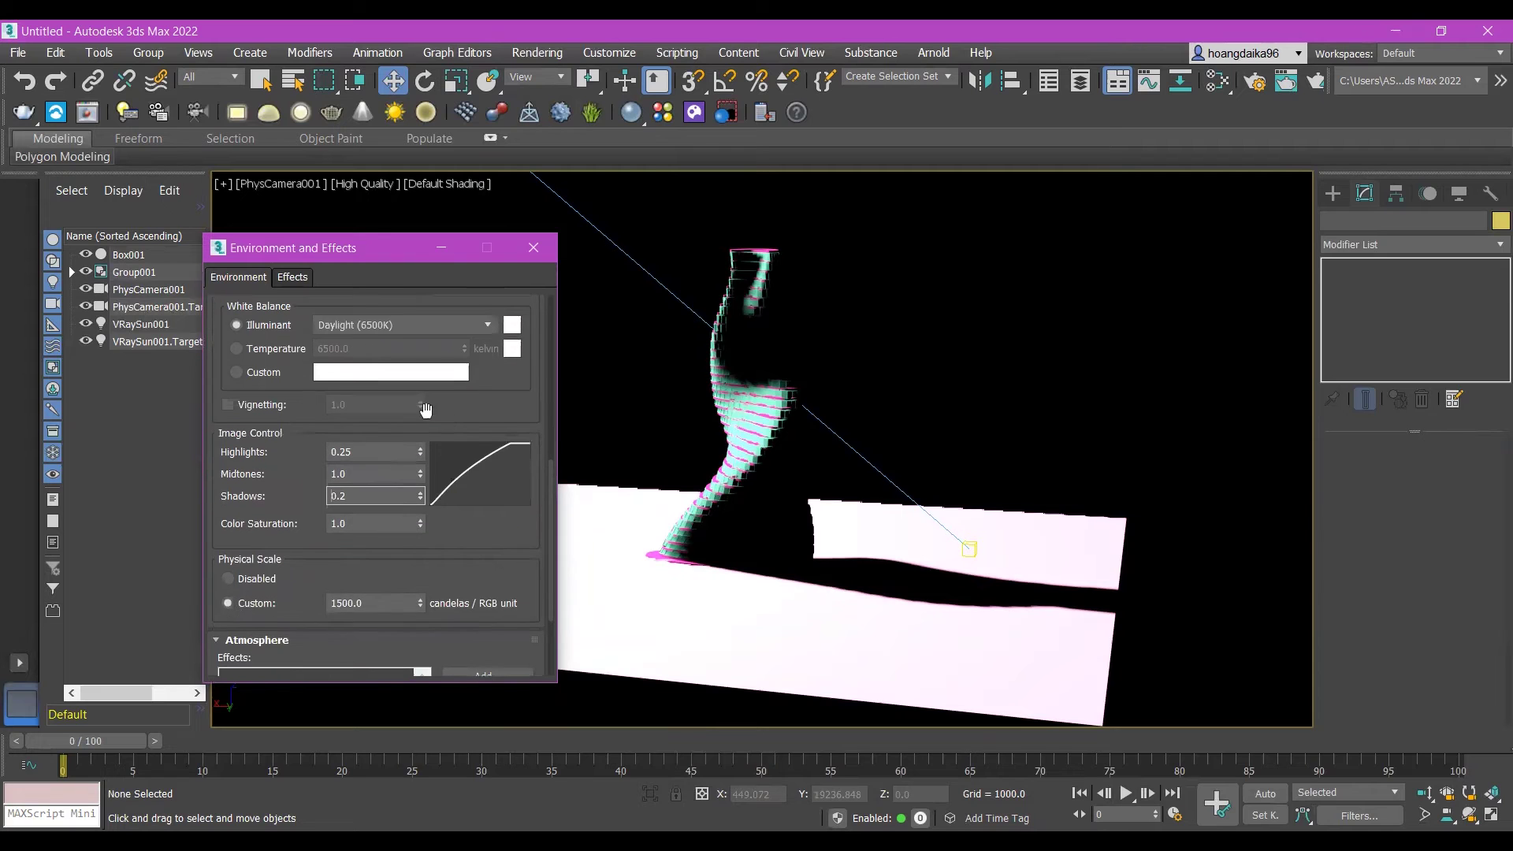
scroll(464, 394, up, 8)
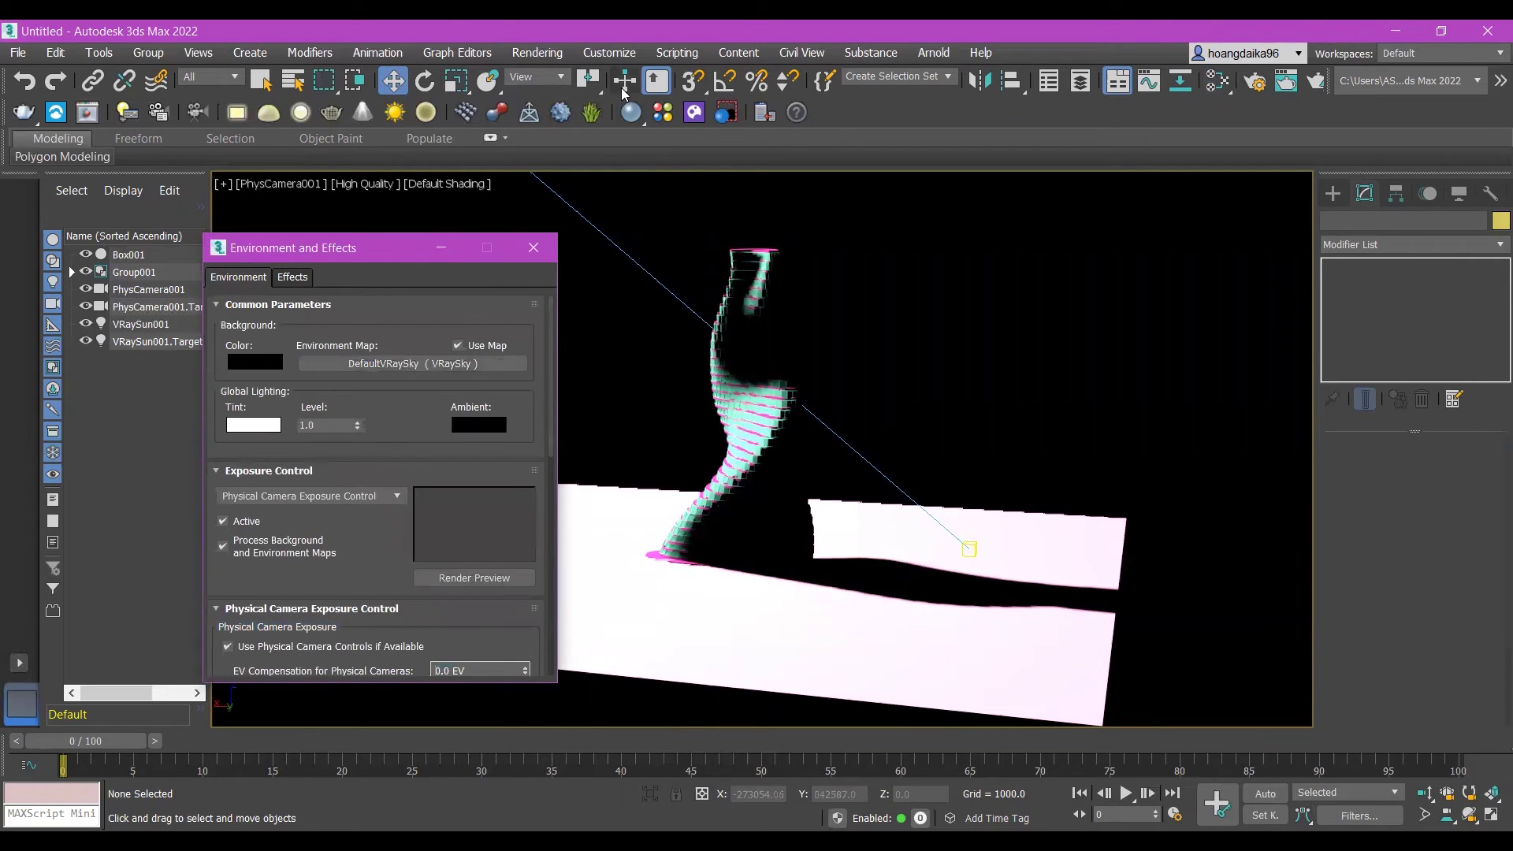
click(534, 249)
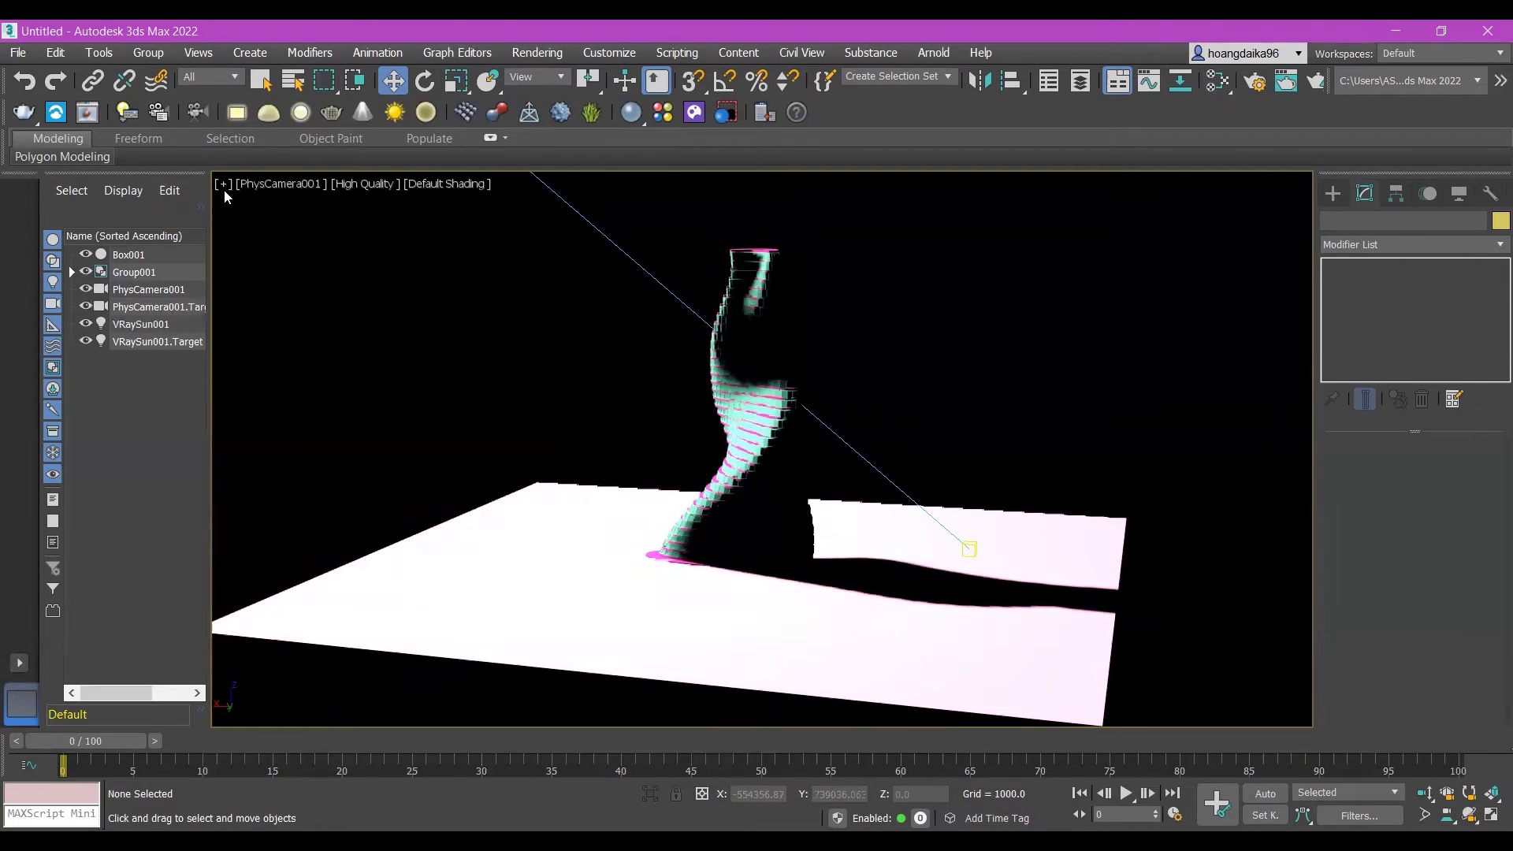
click(223, 191)
click(334, 206)
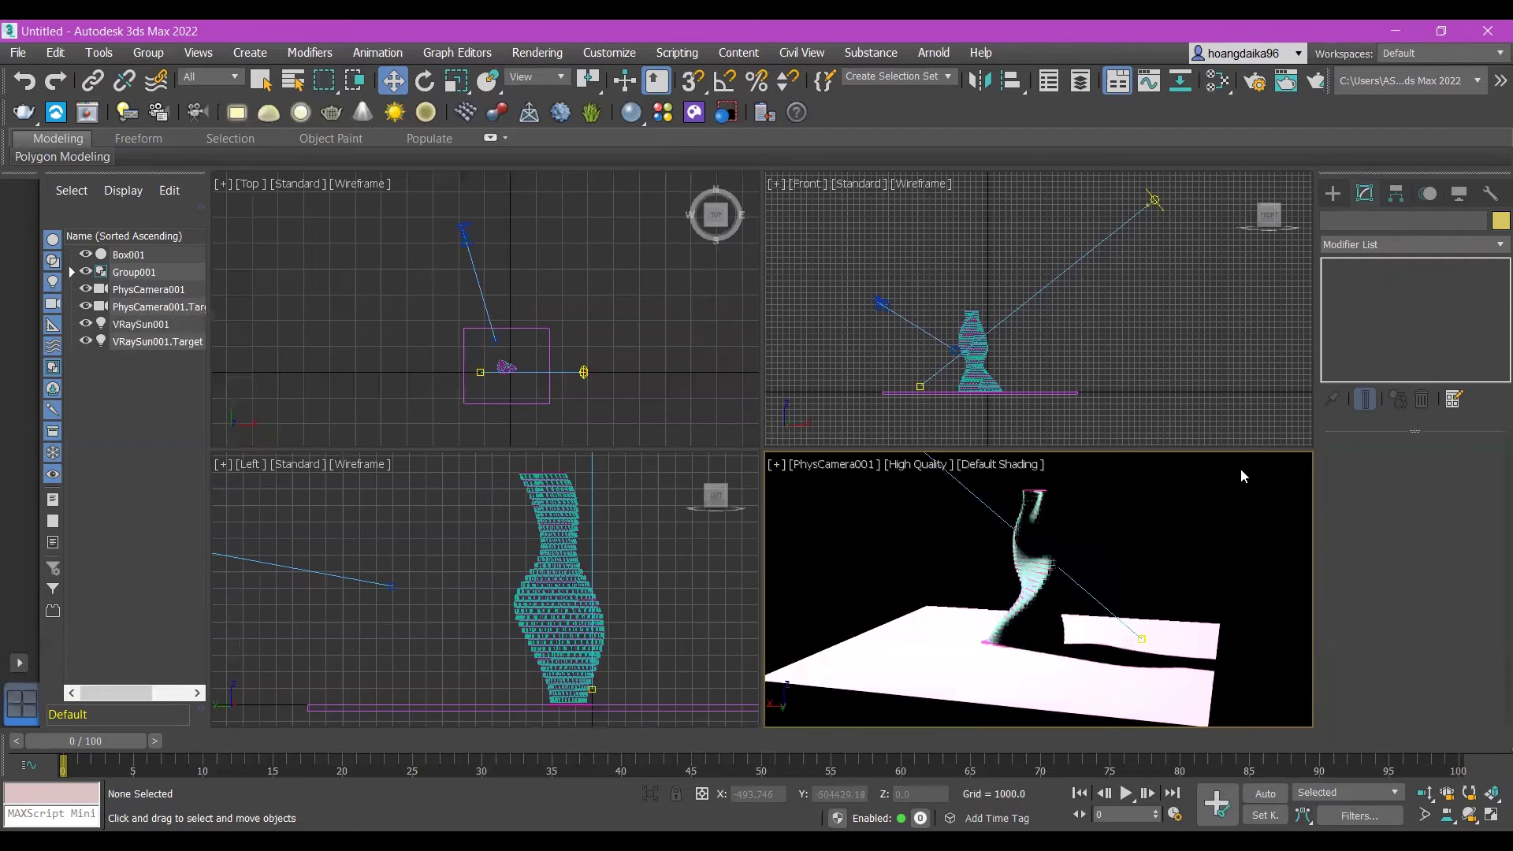
click(777, 465)
click(832, 485)
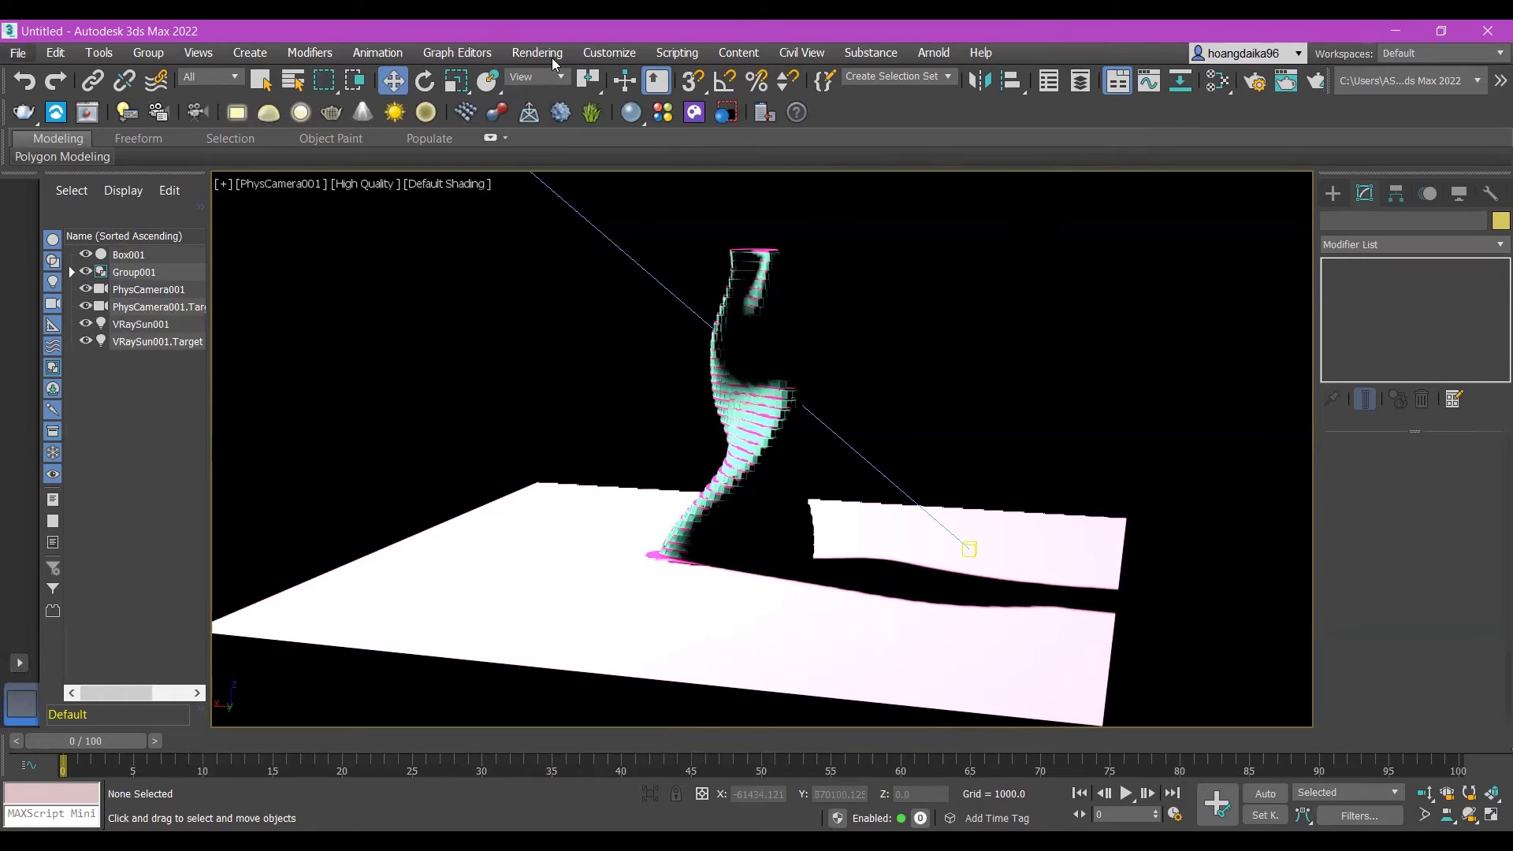
- Render the PhysCamera001 view in V-Ray at 1280x720 from Render Setup, then close both windows
click(607, 53)
mouse_move(538, 53)
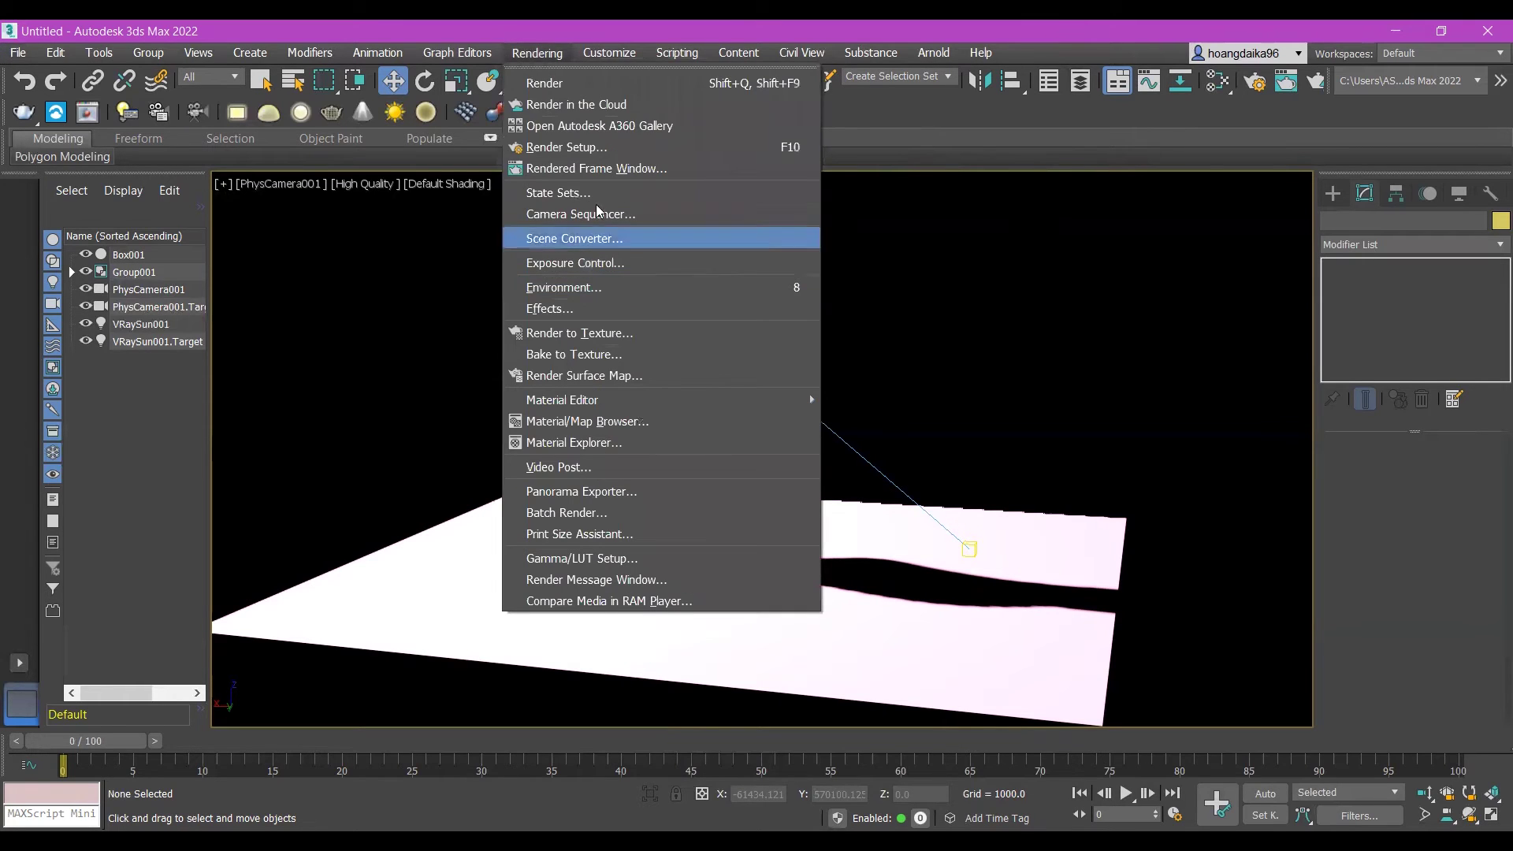
click(619, 147)
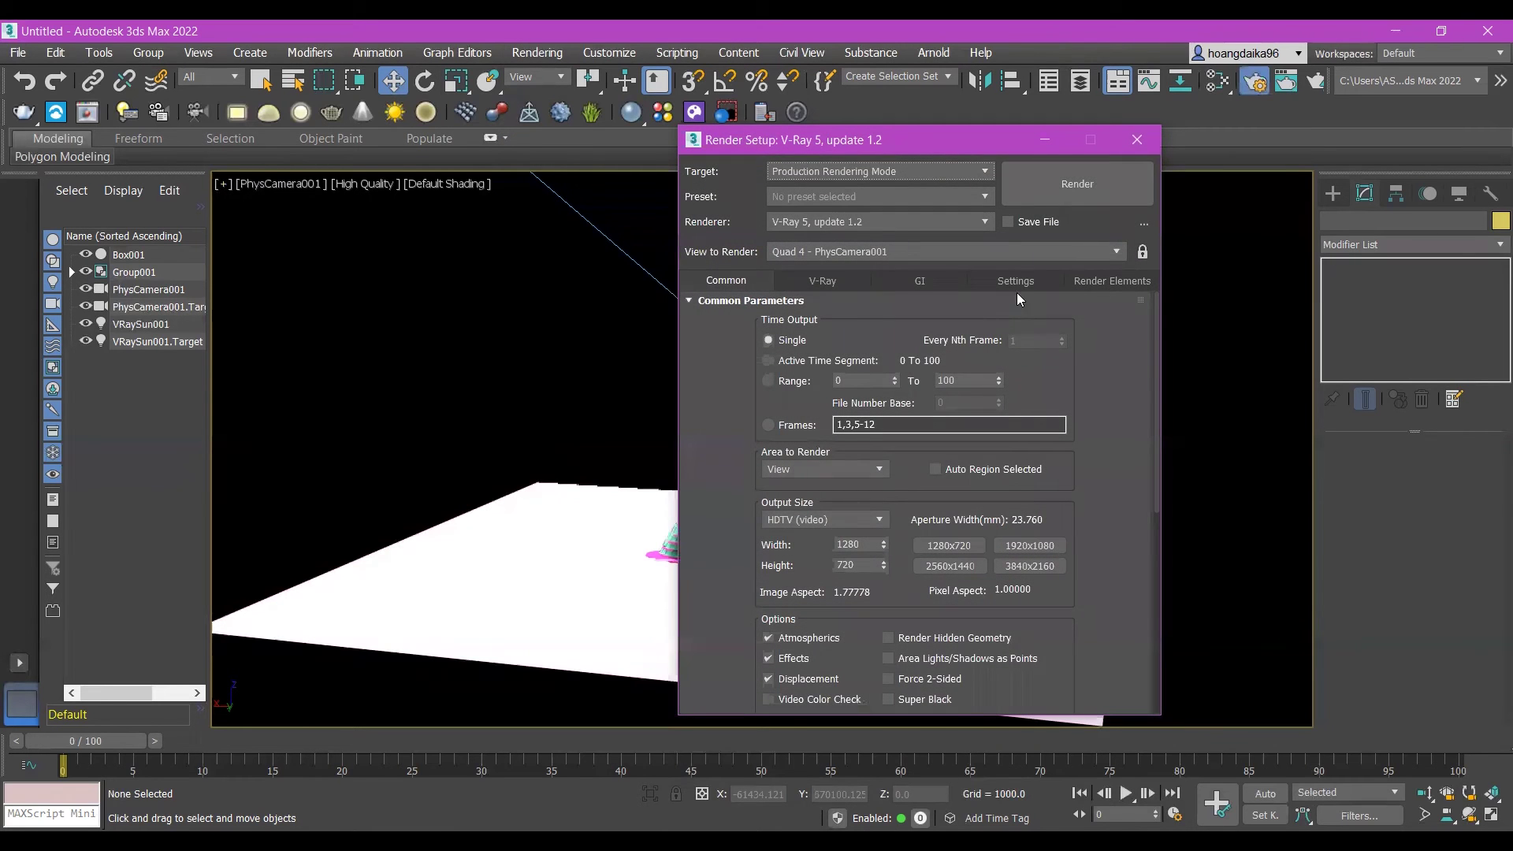
click(1122, 191)
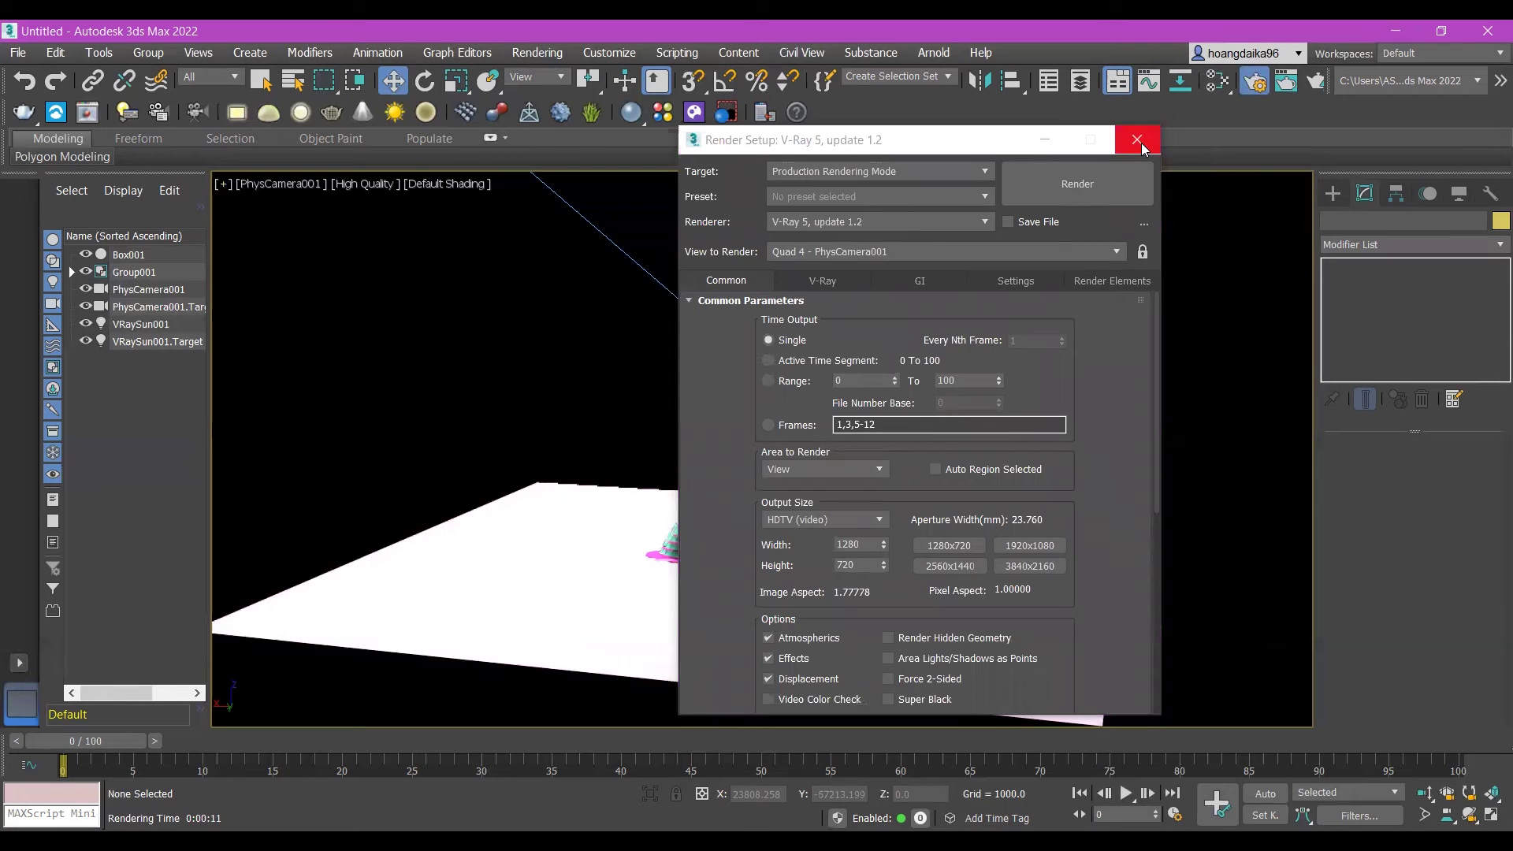
click(1137, 141)
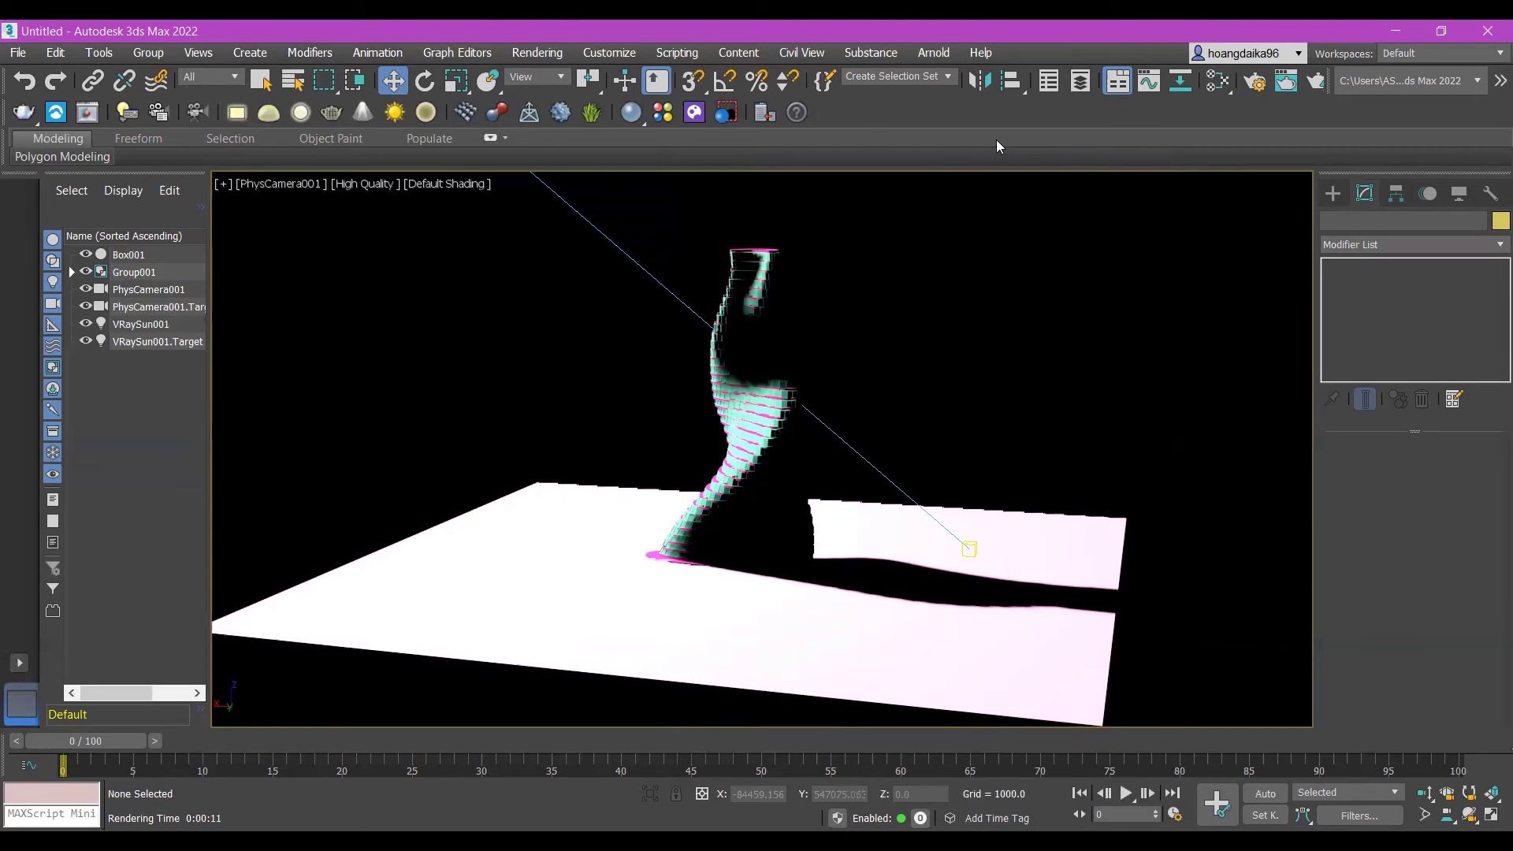
- Reopen Environment and Effects and change the Exposure Value from 10.0 to 6.0 EV
click(537, 53)
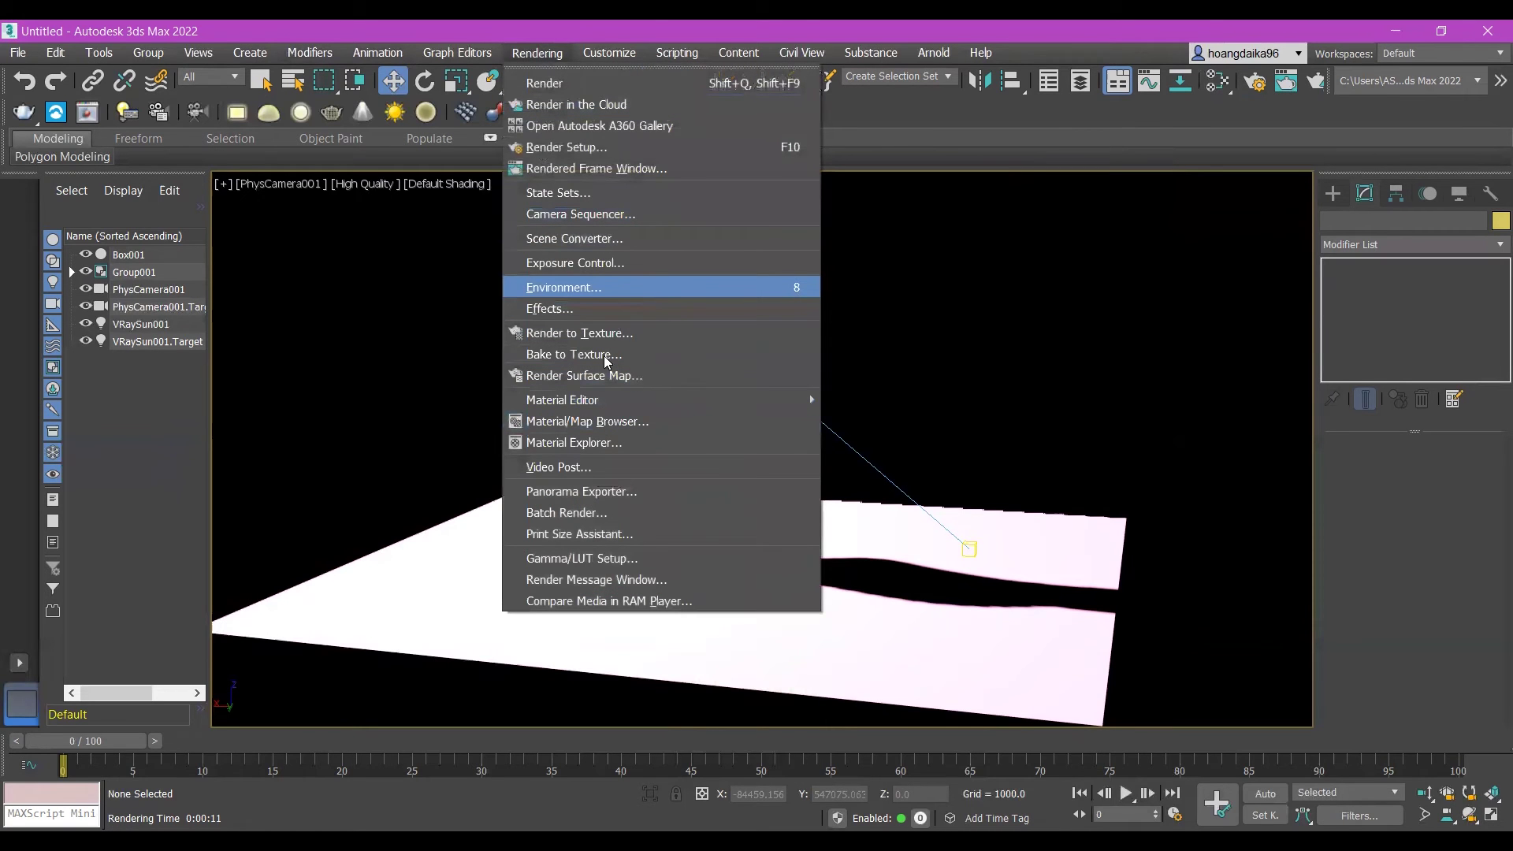
click(646, 289)
scroll(550, 532, down, 3)
double_click(492, 461)
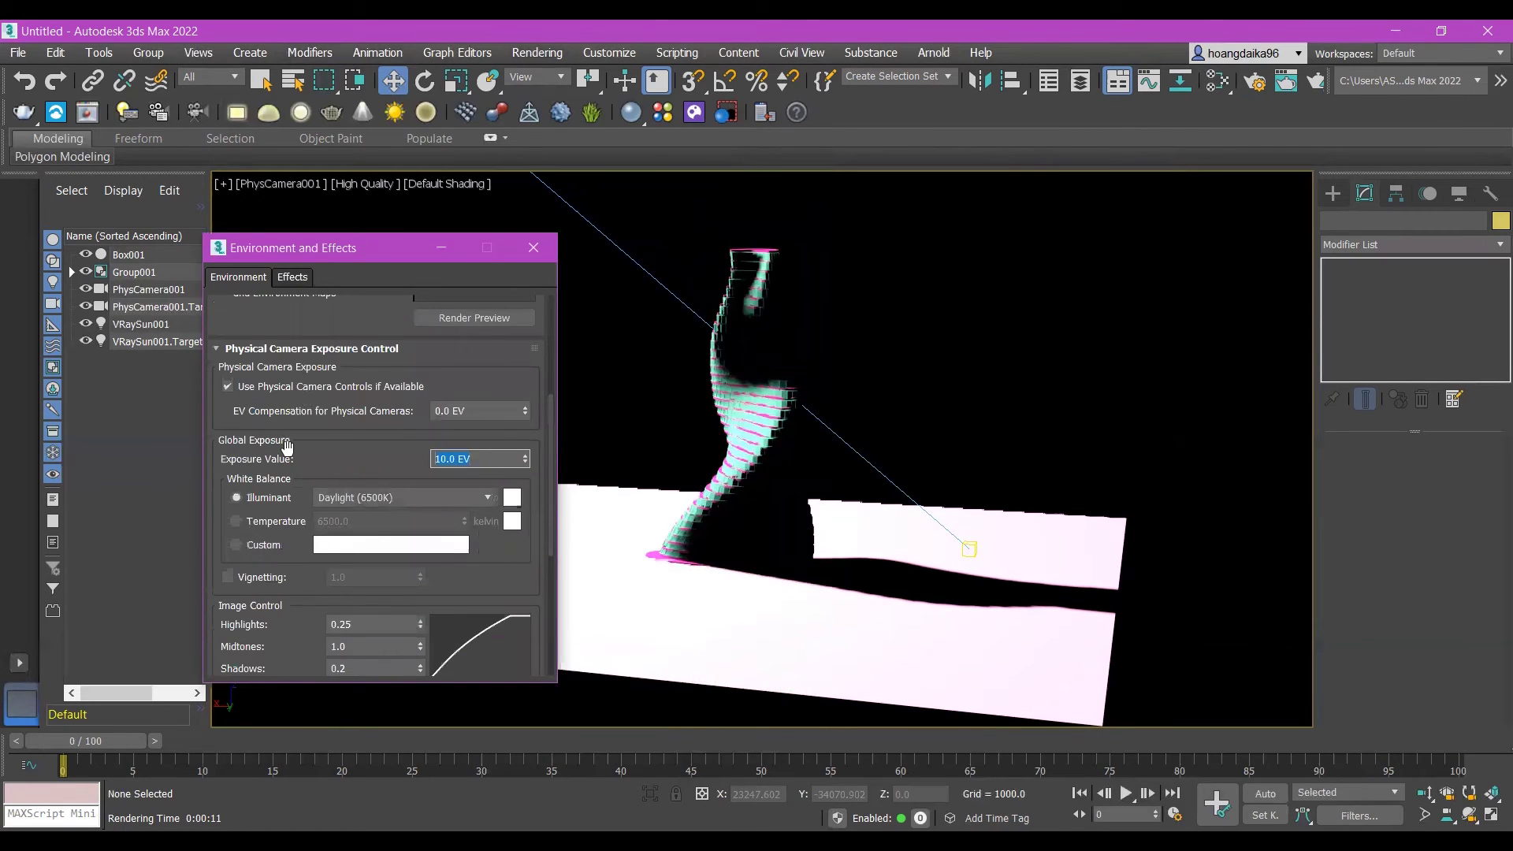
text(6)
key(Return)
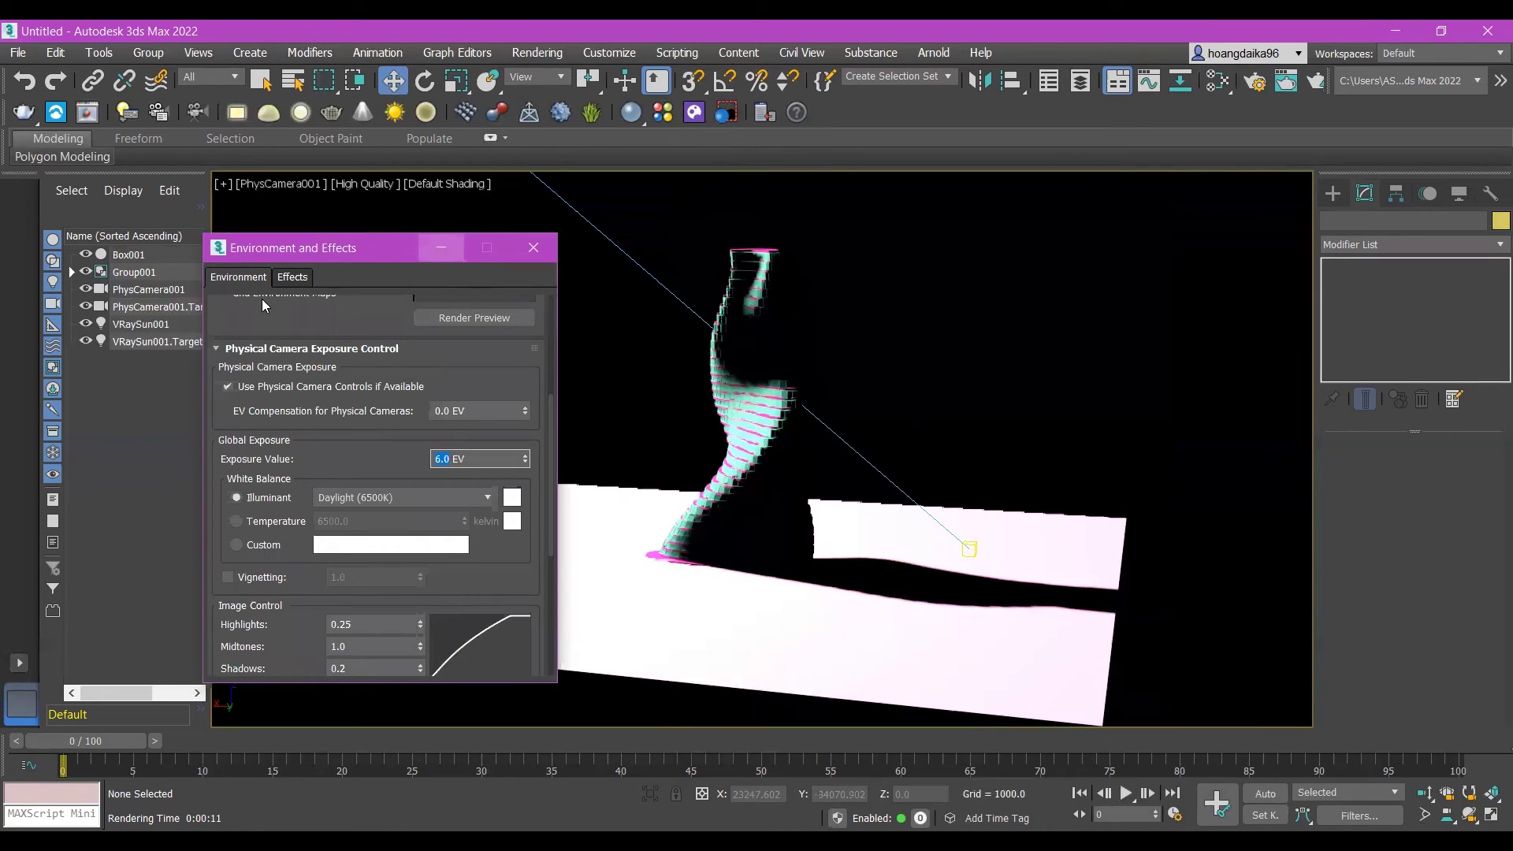
- Restore the four-viewport layout and select PhysCamera001 in the Modify panel
click(225, 183)
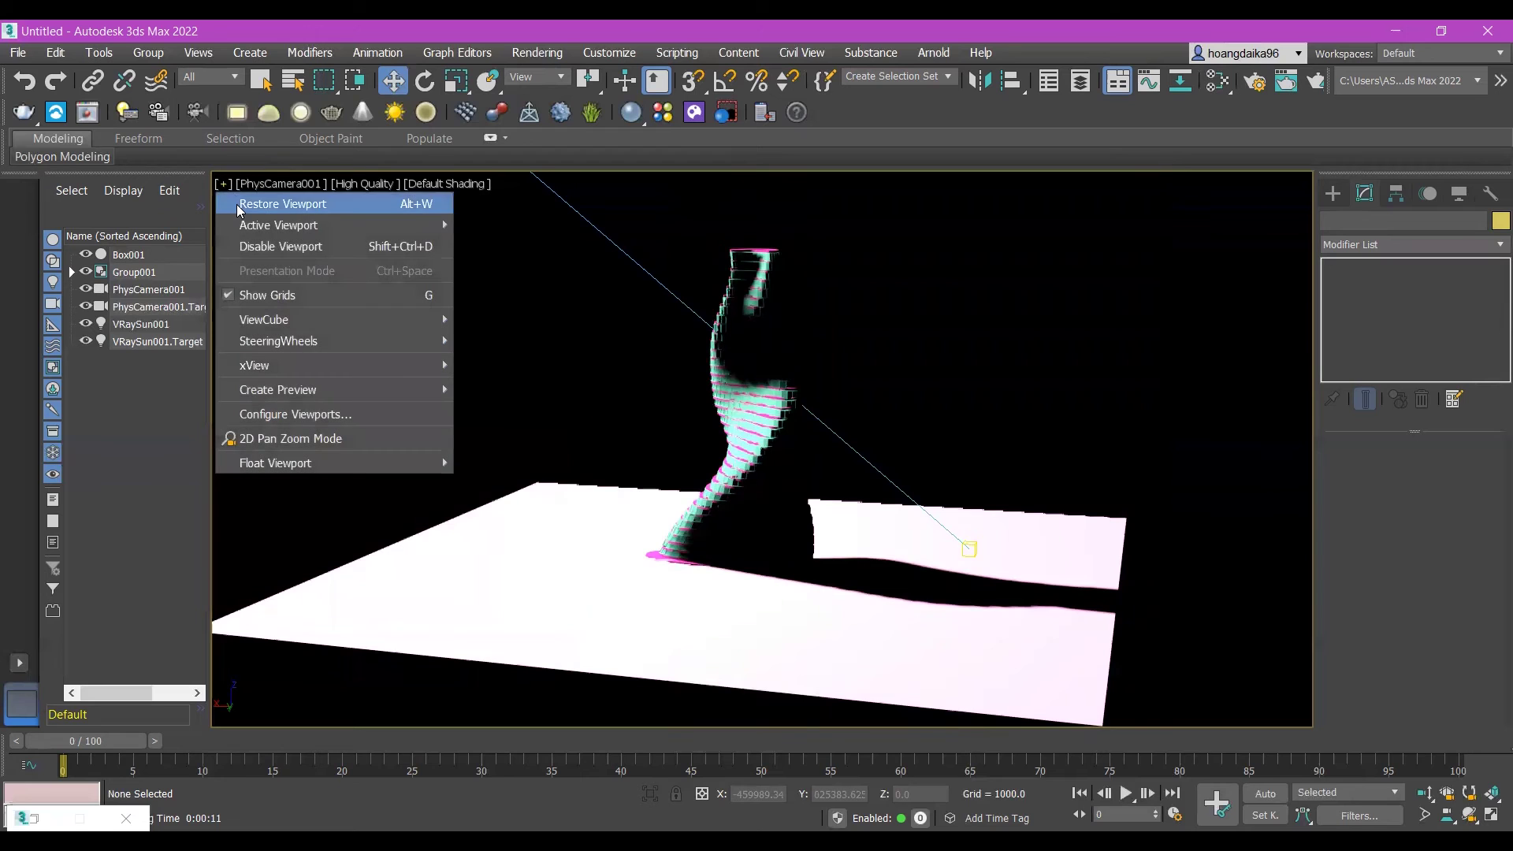
click(237, 205)
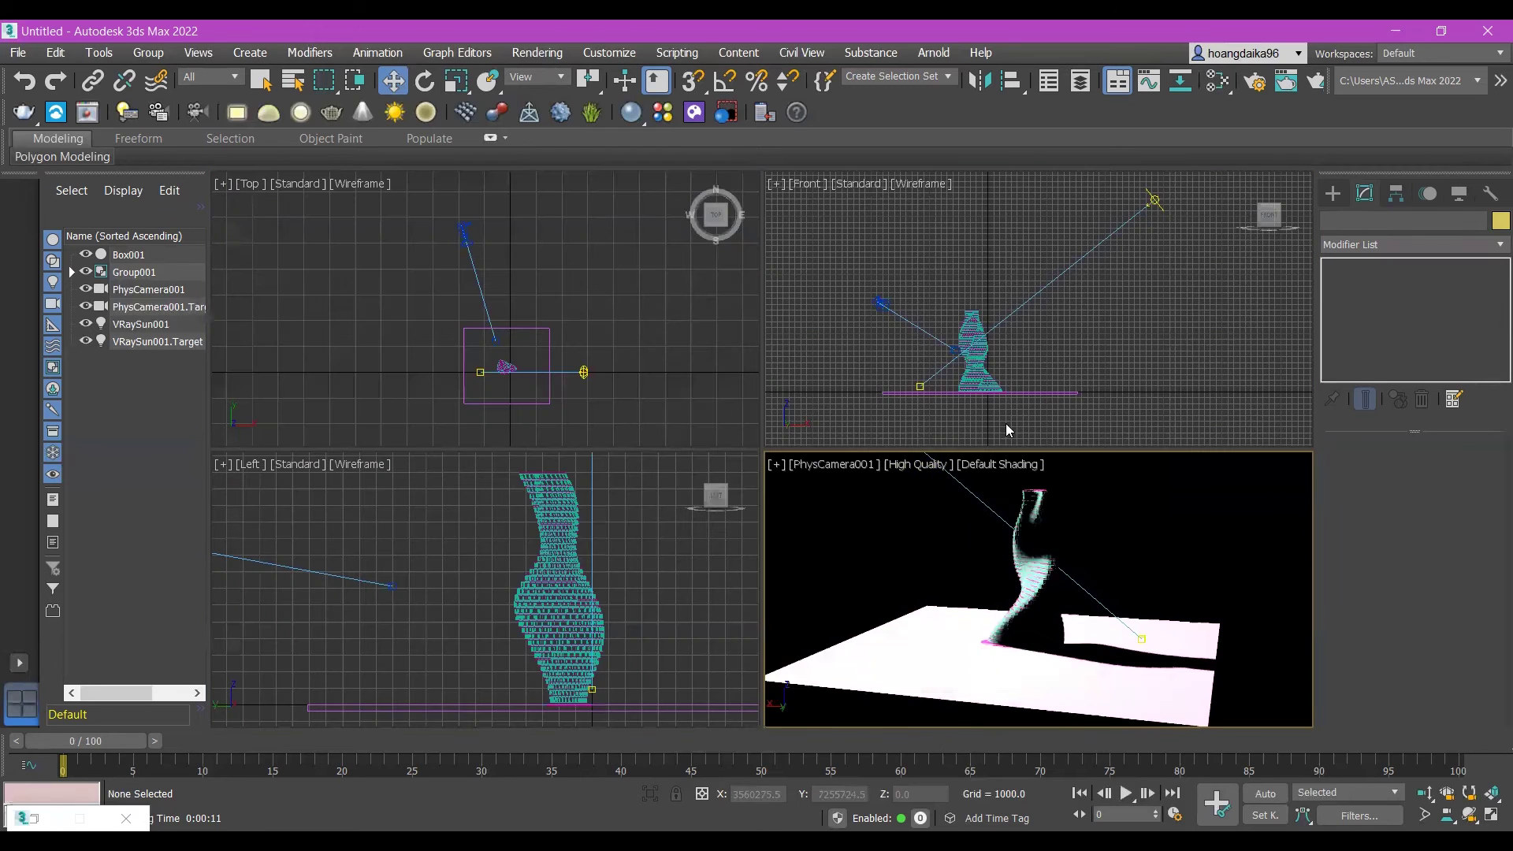
click(883, 305)
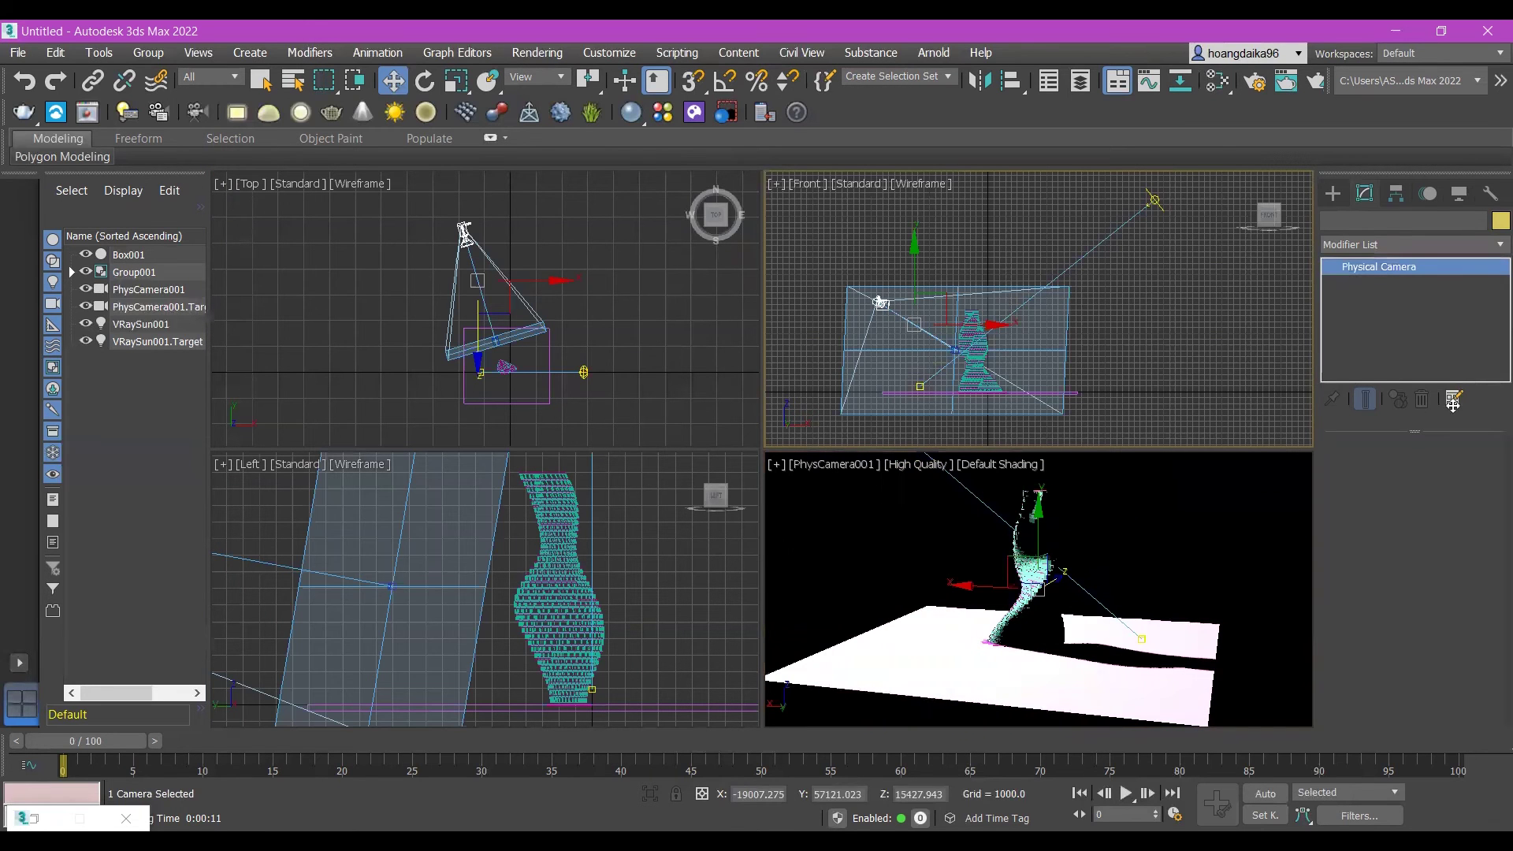
click(1364, 194)
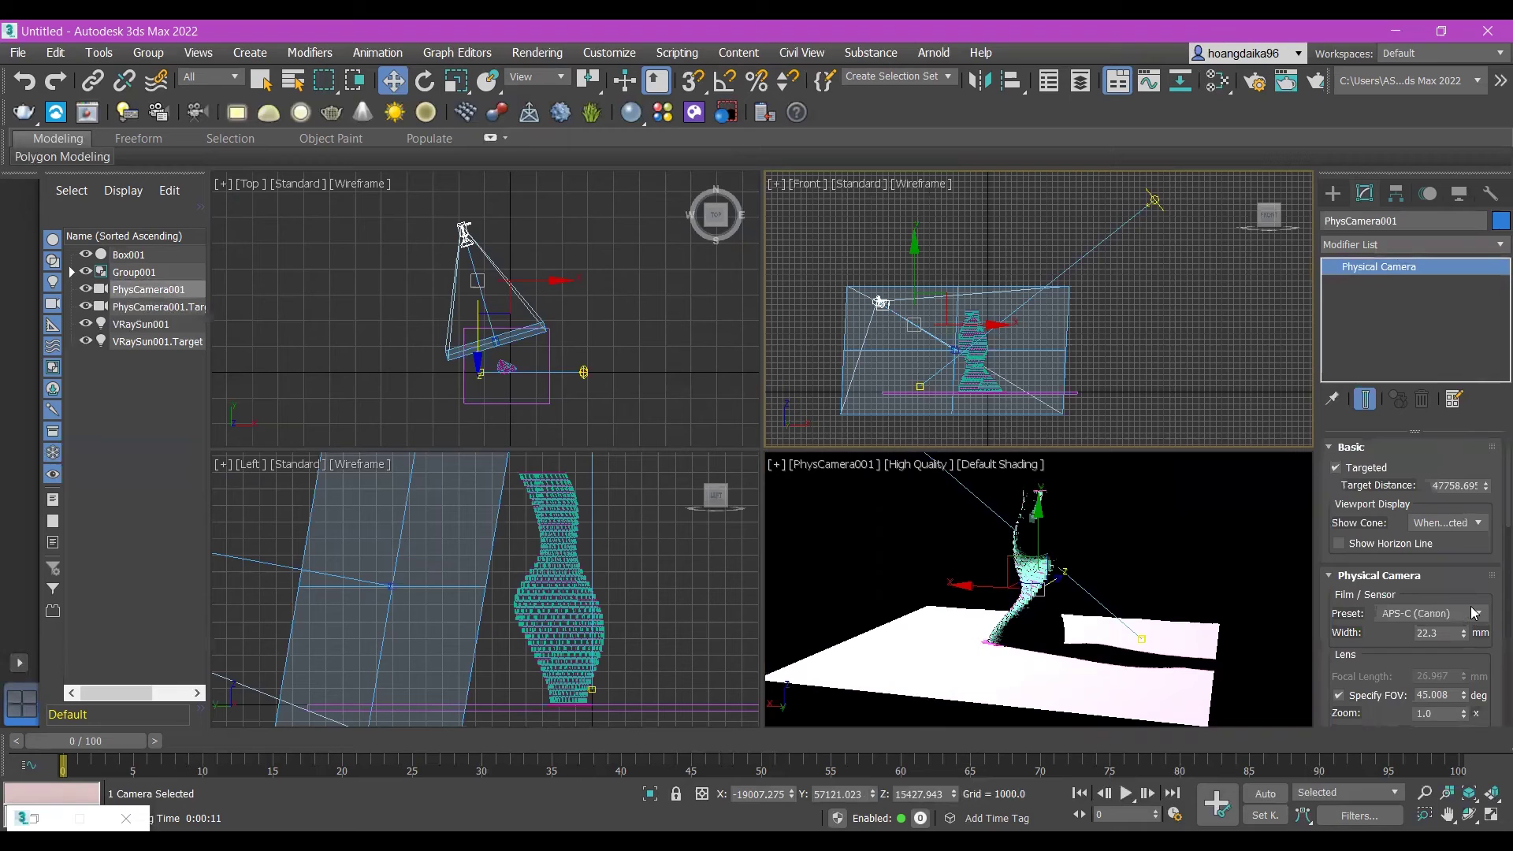
- Set the camera's Exposure Target EV to 10
scroll(1462, 591, down, 2)
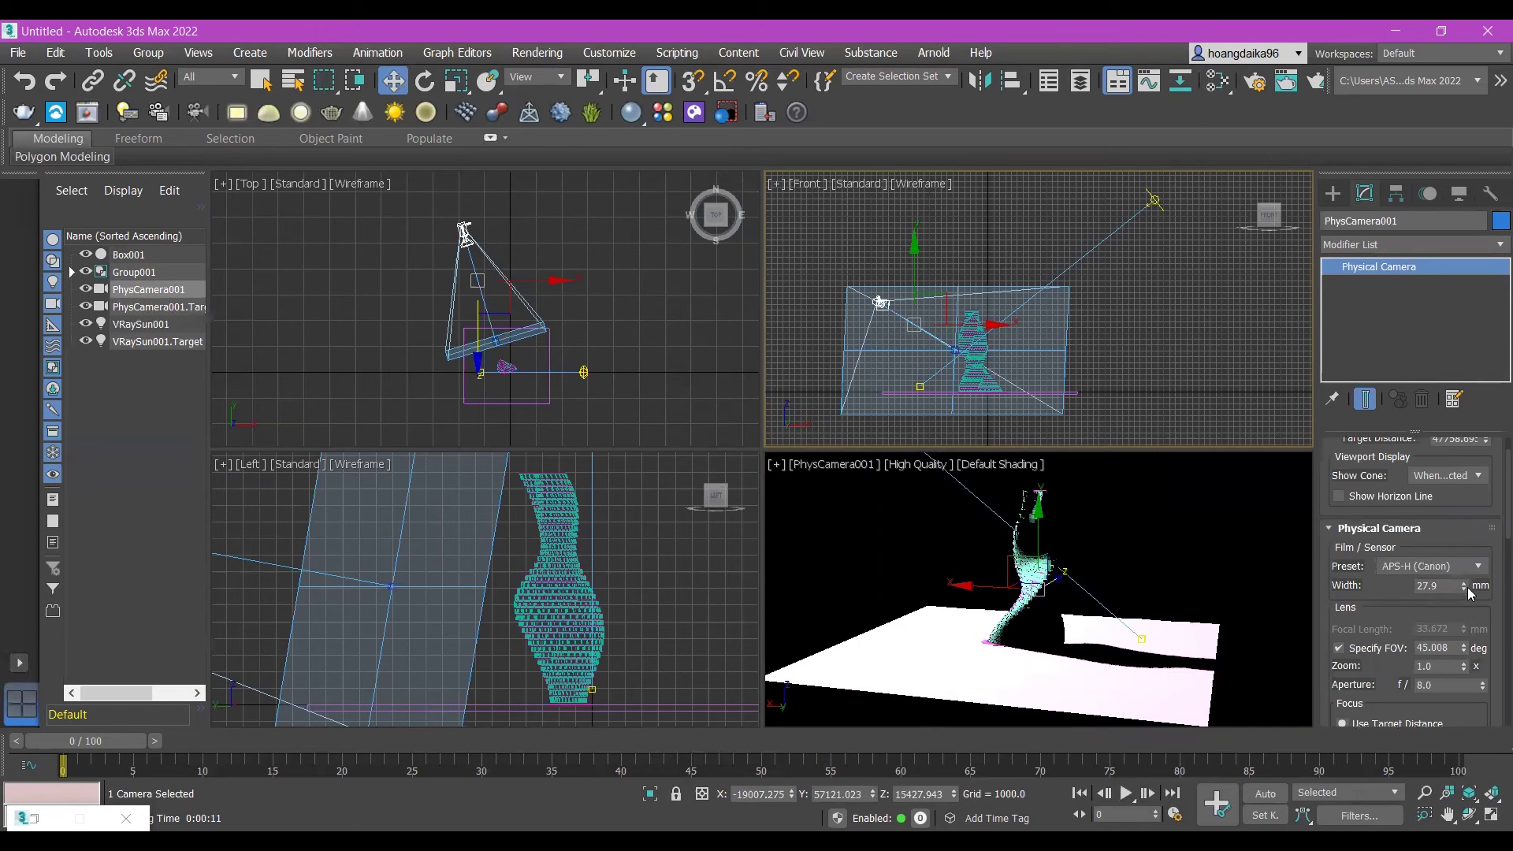
scroll(1471, 518, up, 1)
scroll(1405, 662, down, 8)
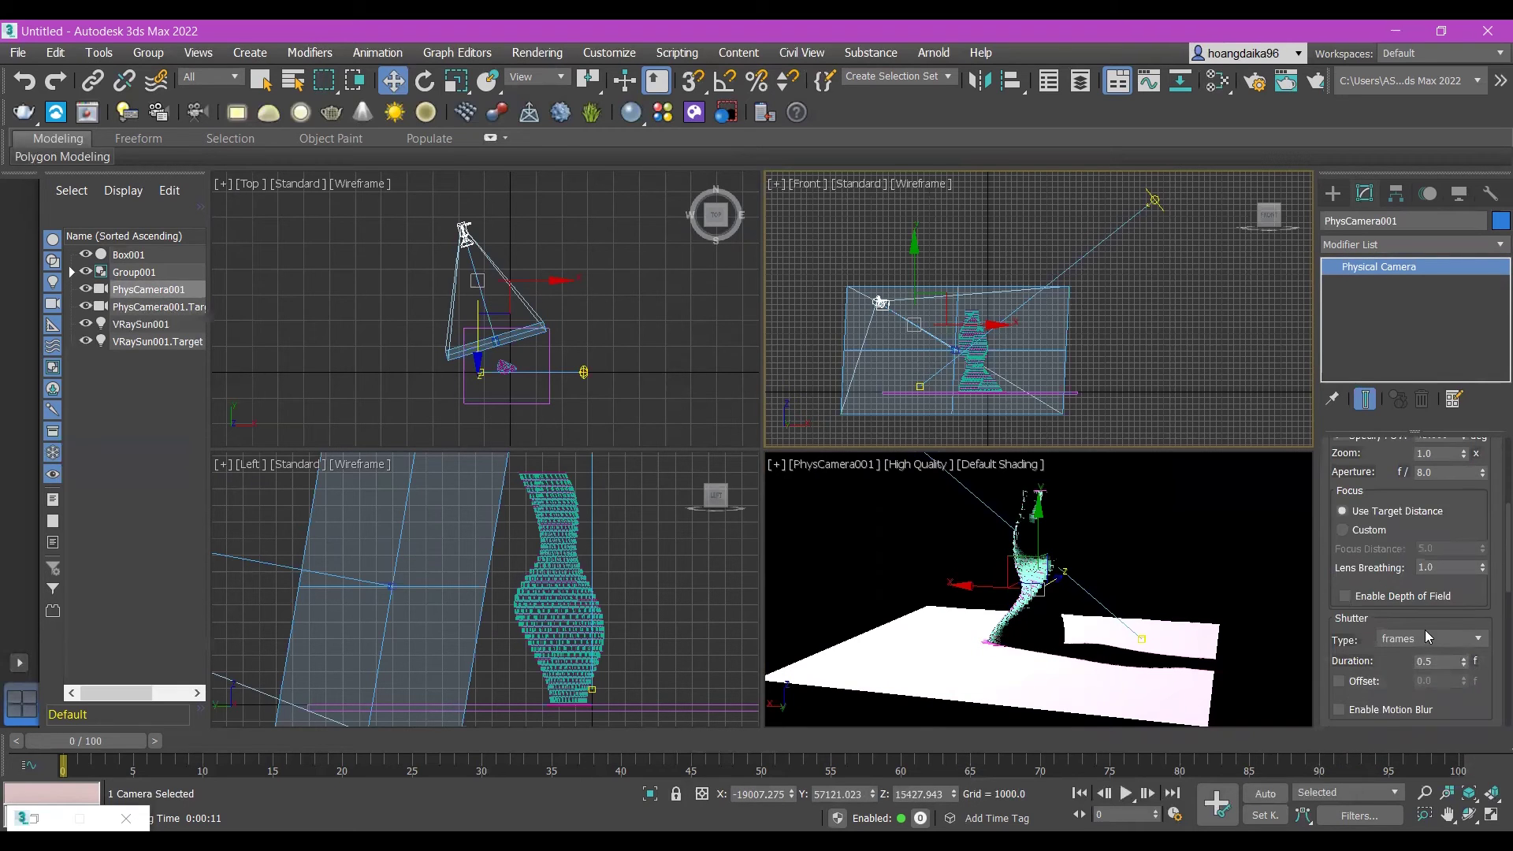
scroll(1425, 631, up, 4)
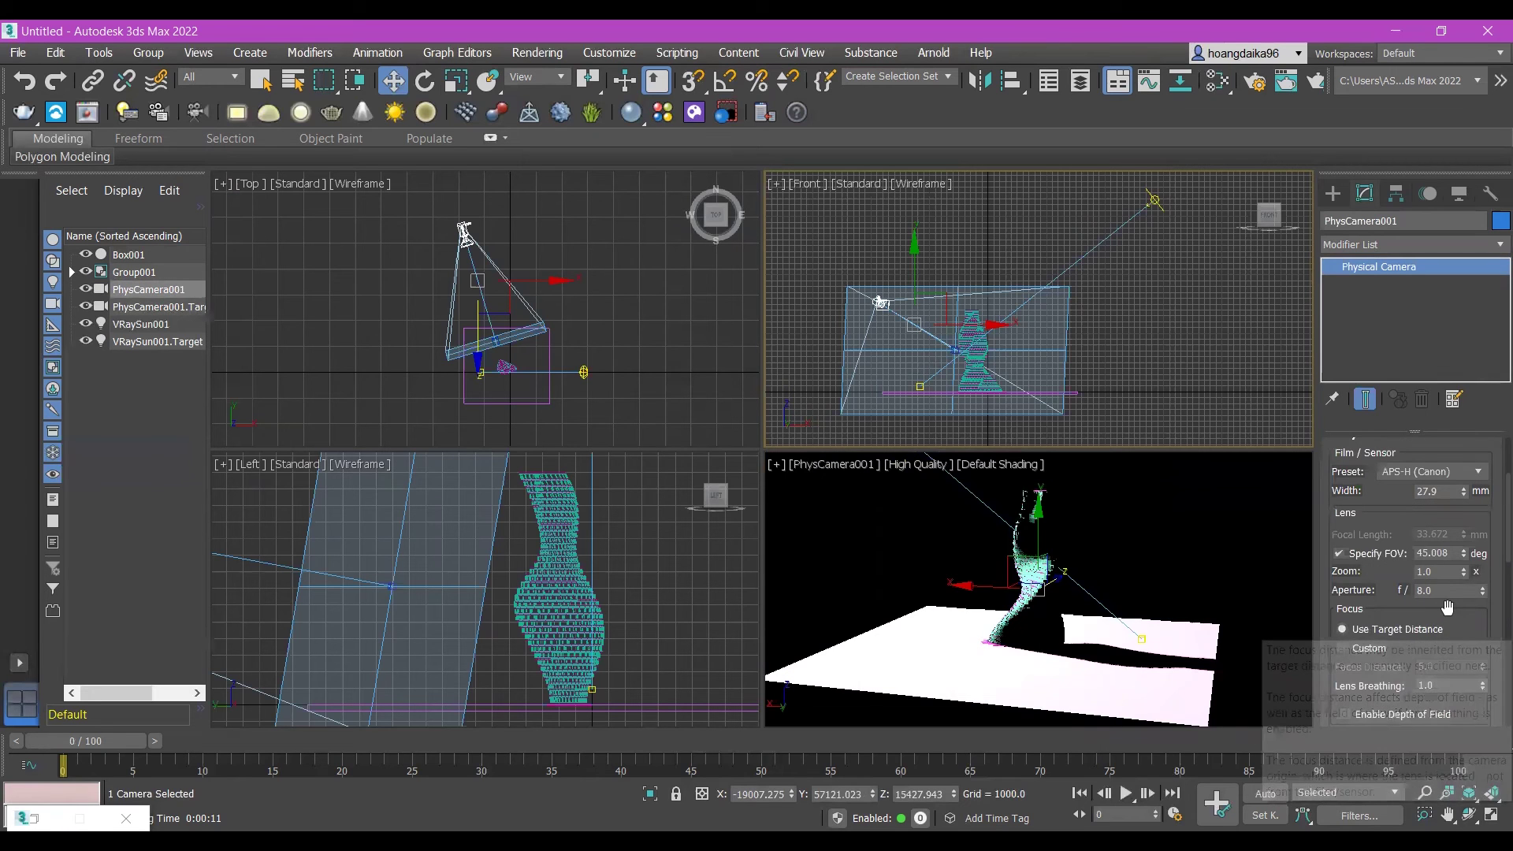
scroll(1434, 583, up, 1)
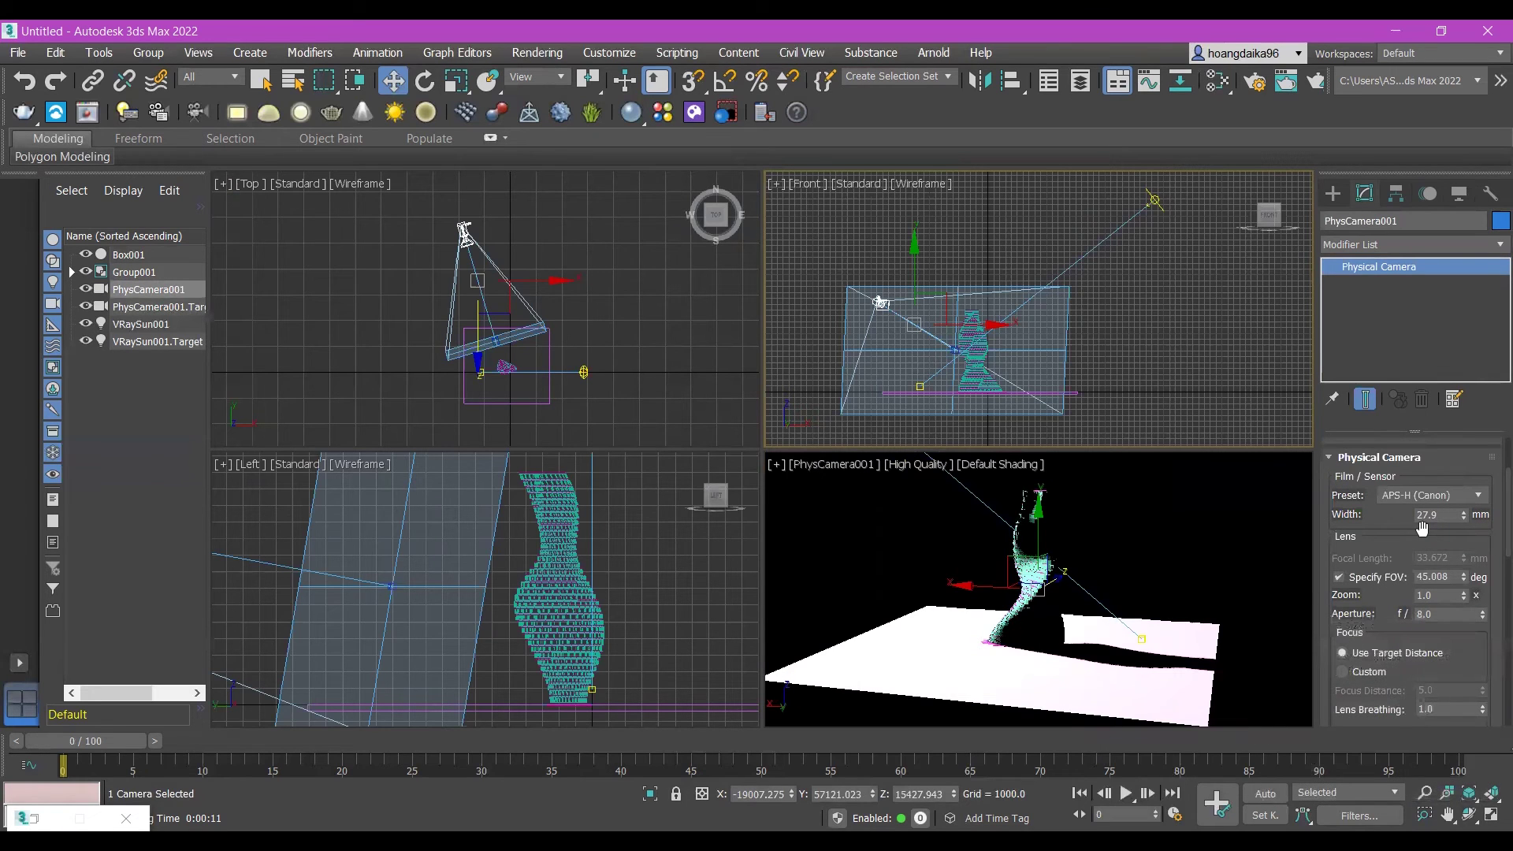
scroll(1422, 528, down, 2)
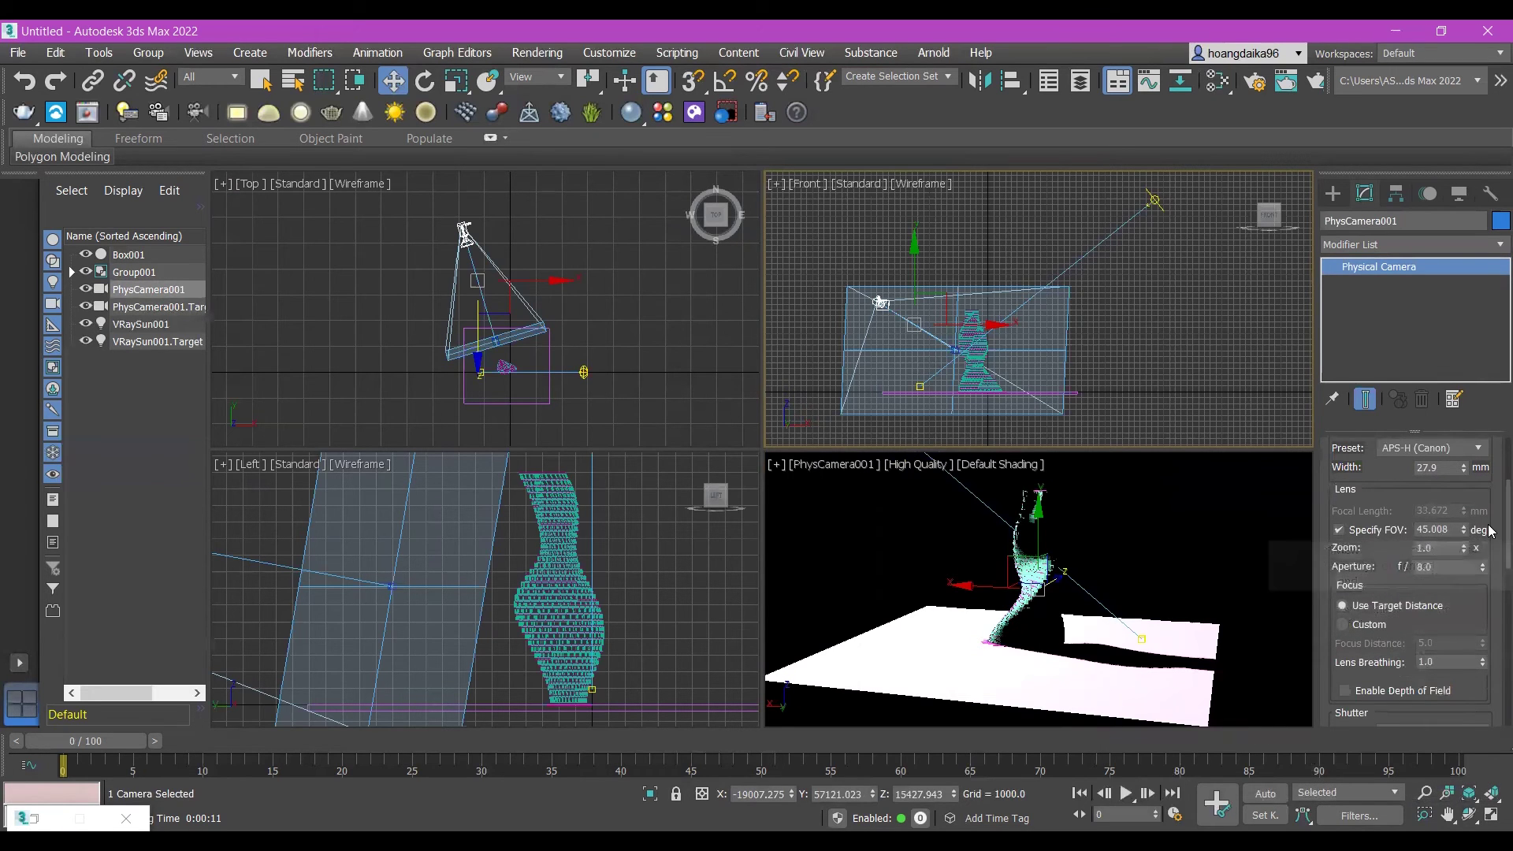
scroll(1428, 550, down, 6)
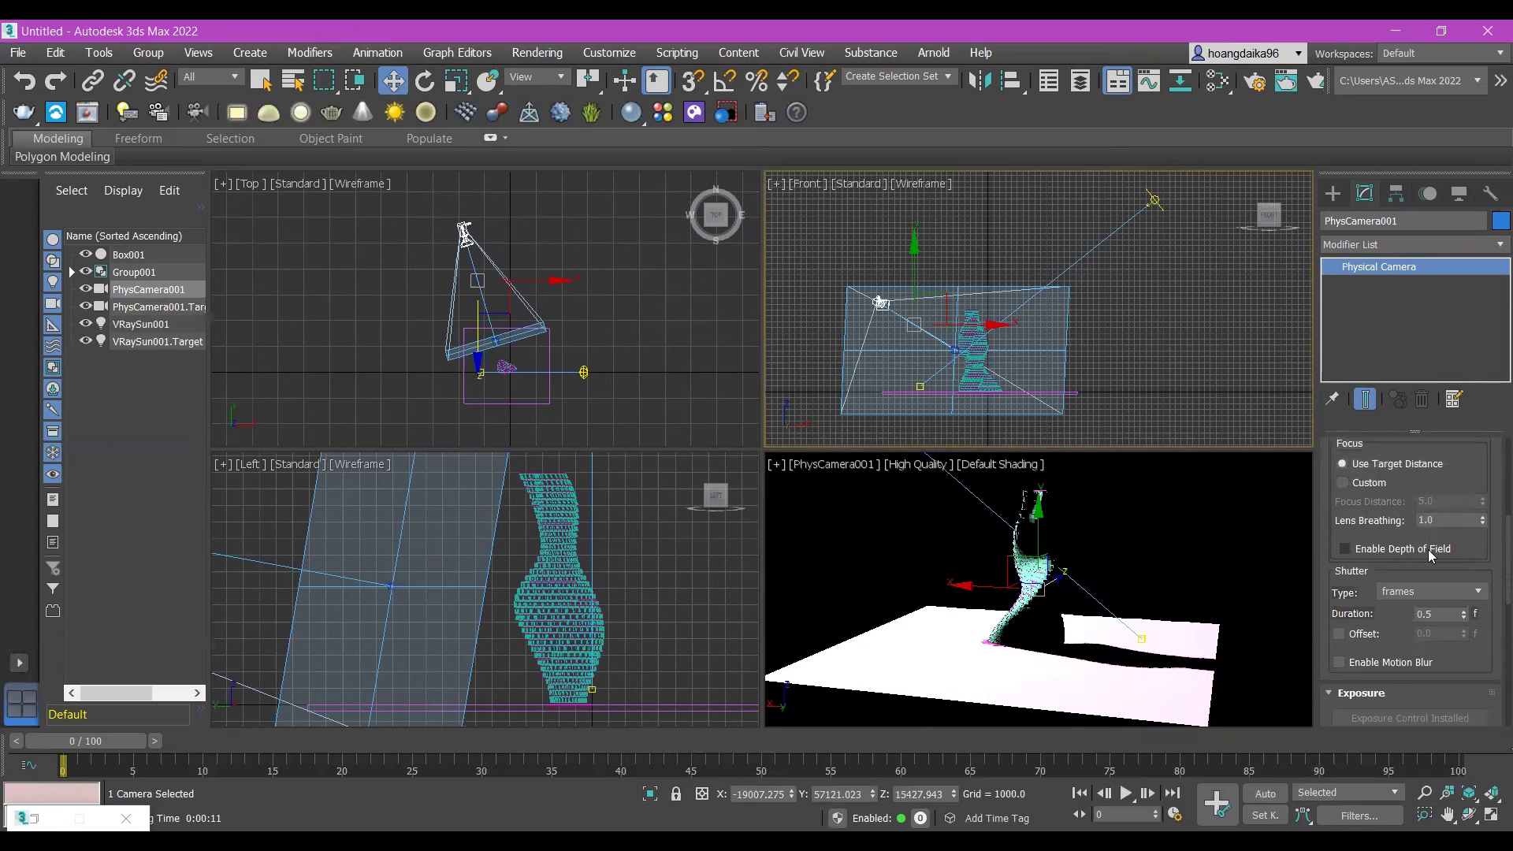
scroll(1427, 550, down, 2)
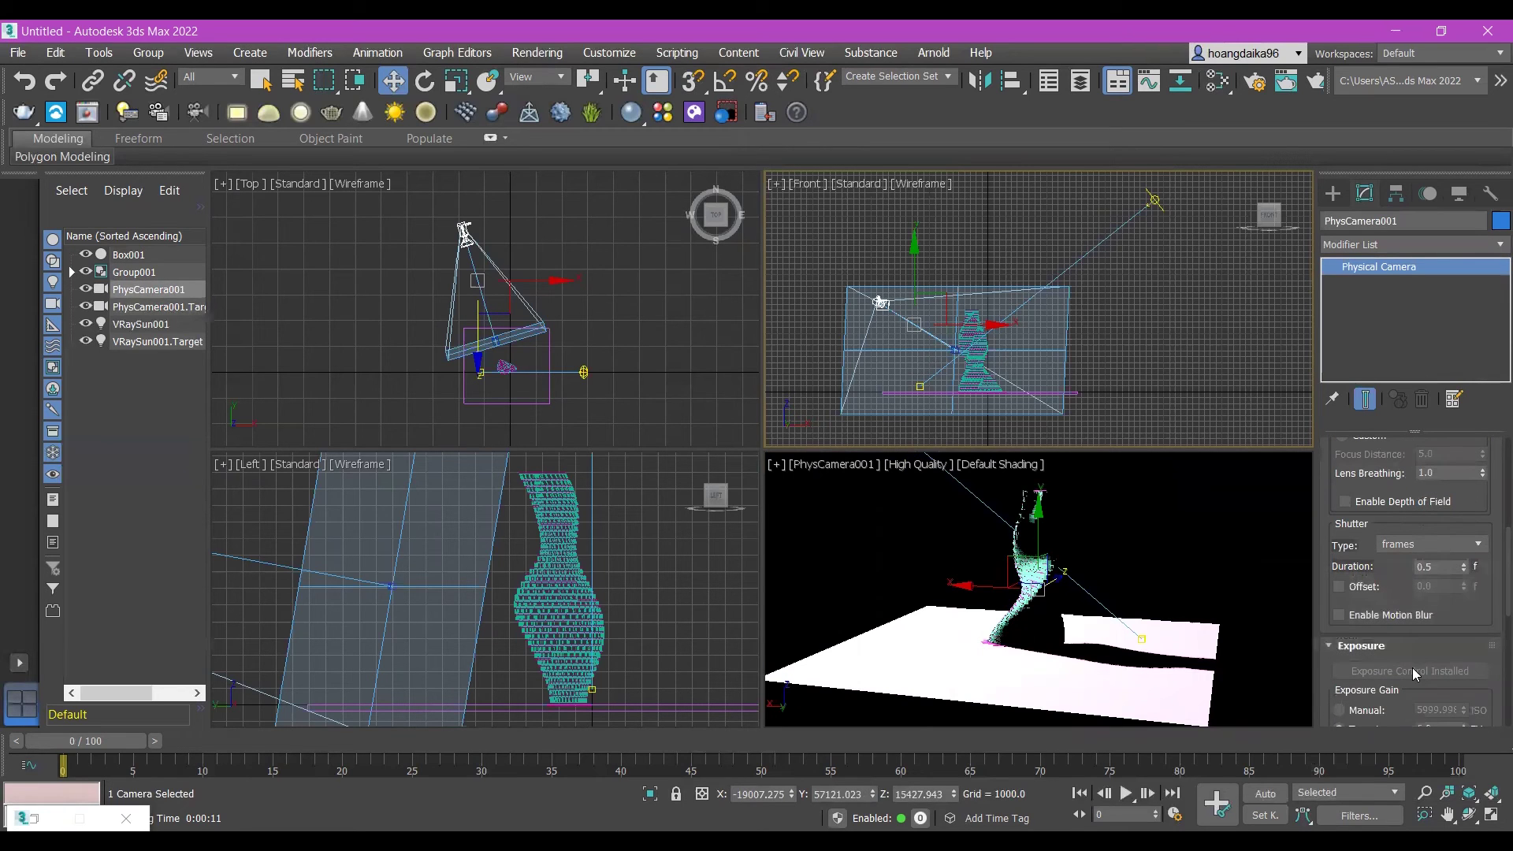
scroll(1428, 642, down, 4)
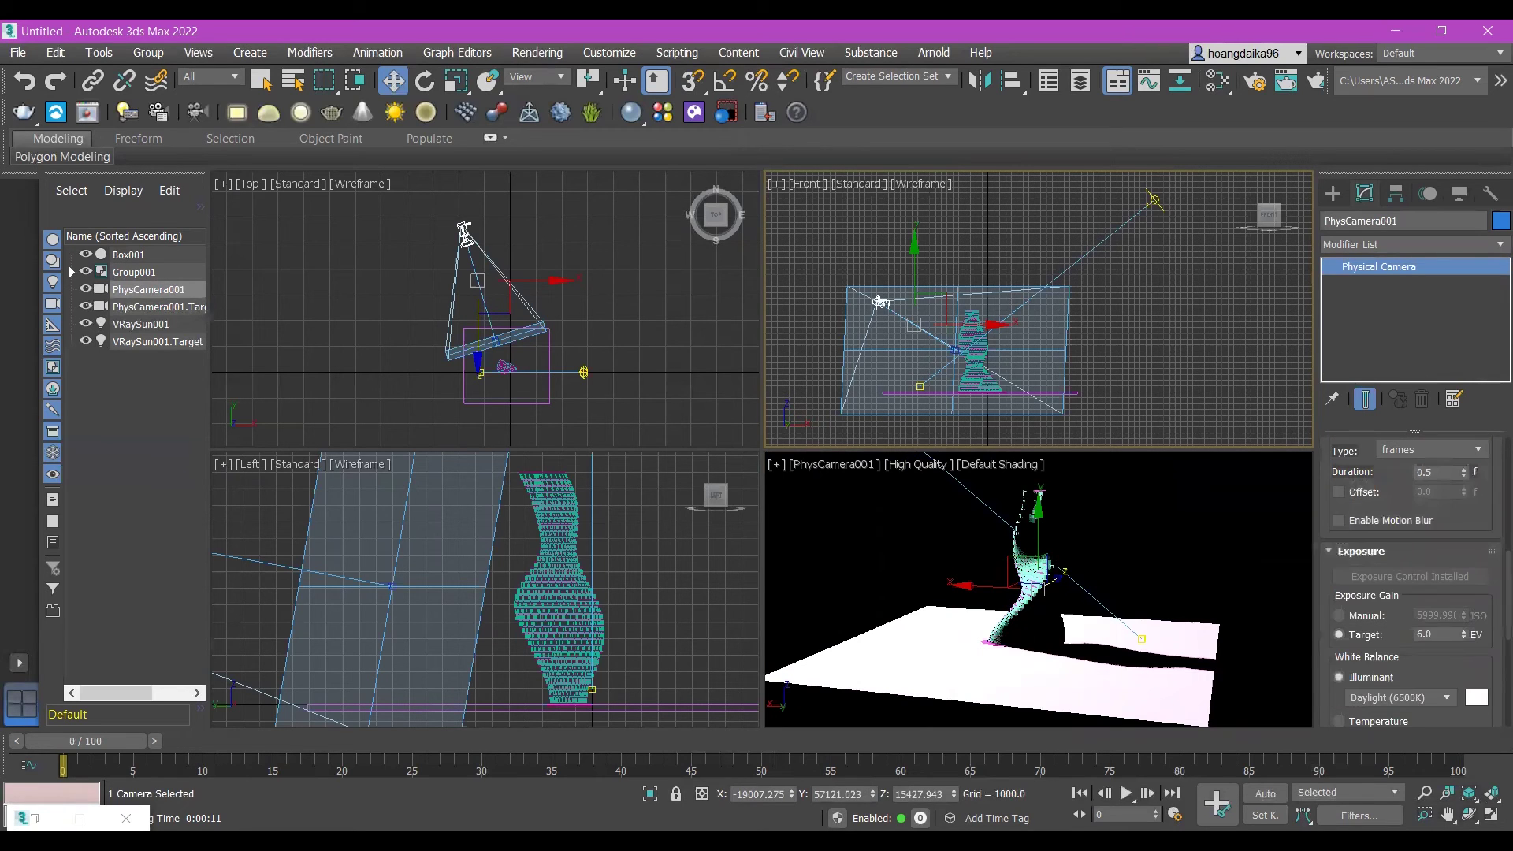
double_click(1449, 634)
text(10)
key(Return)
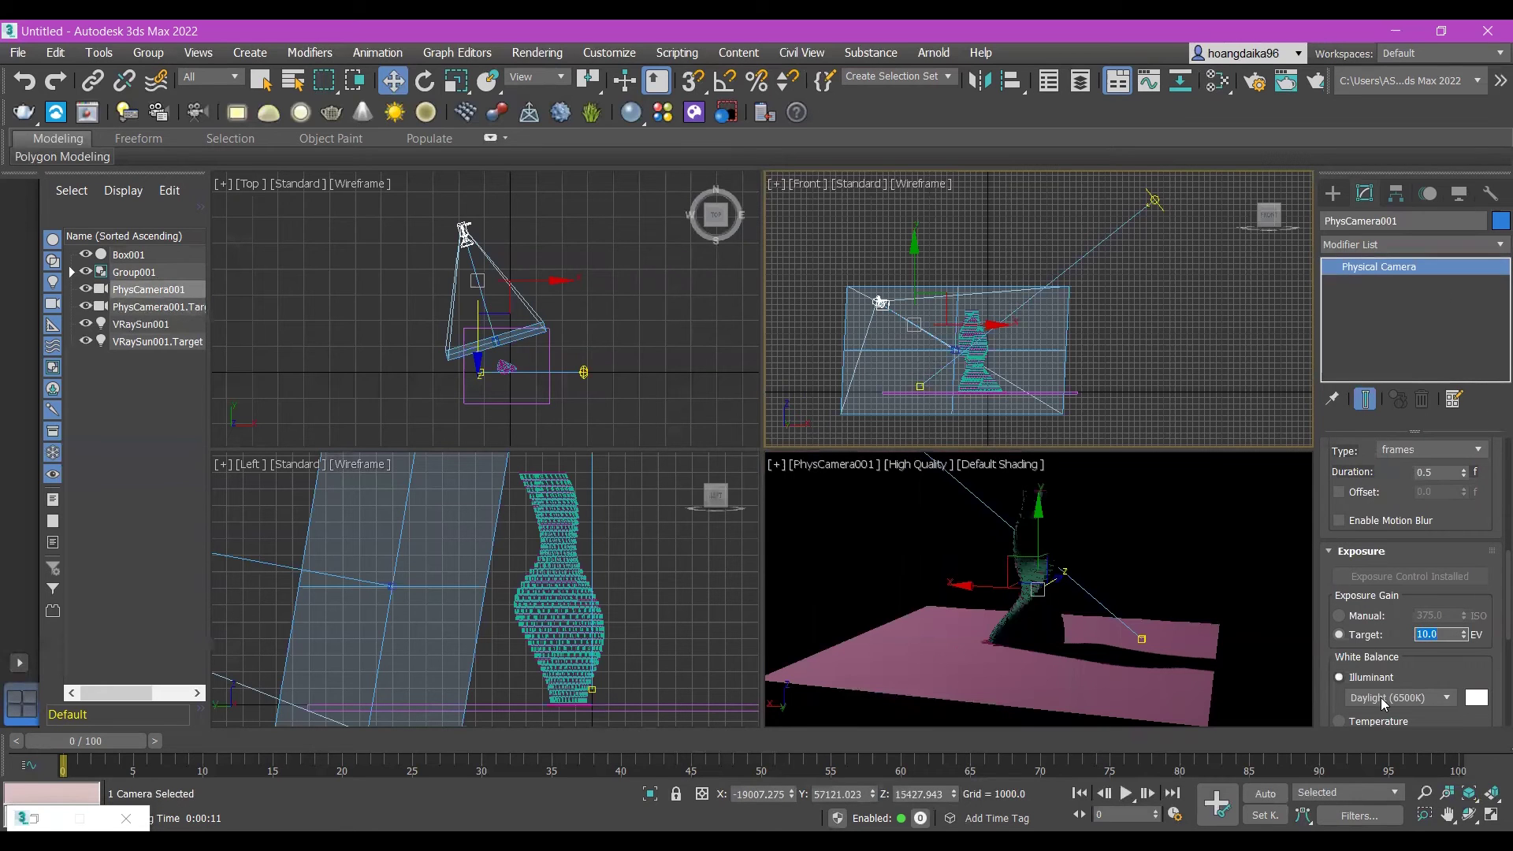
scroll(1458, 643, down, 10)
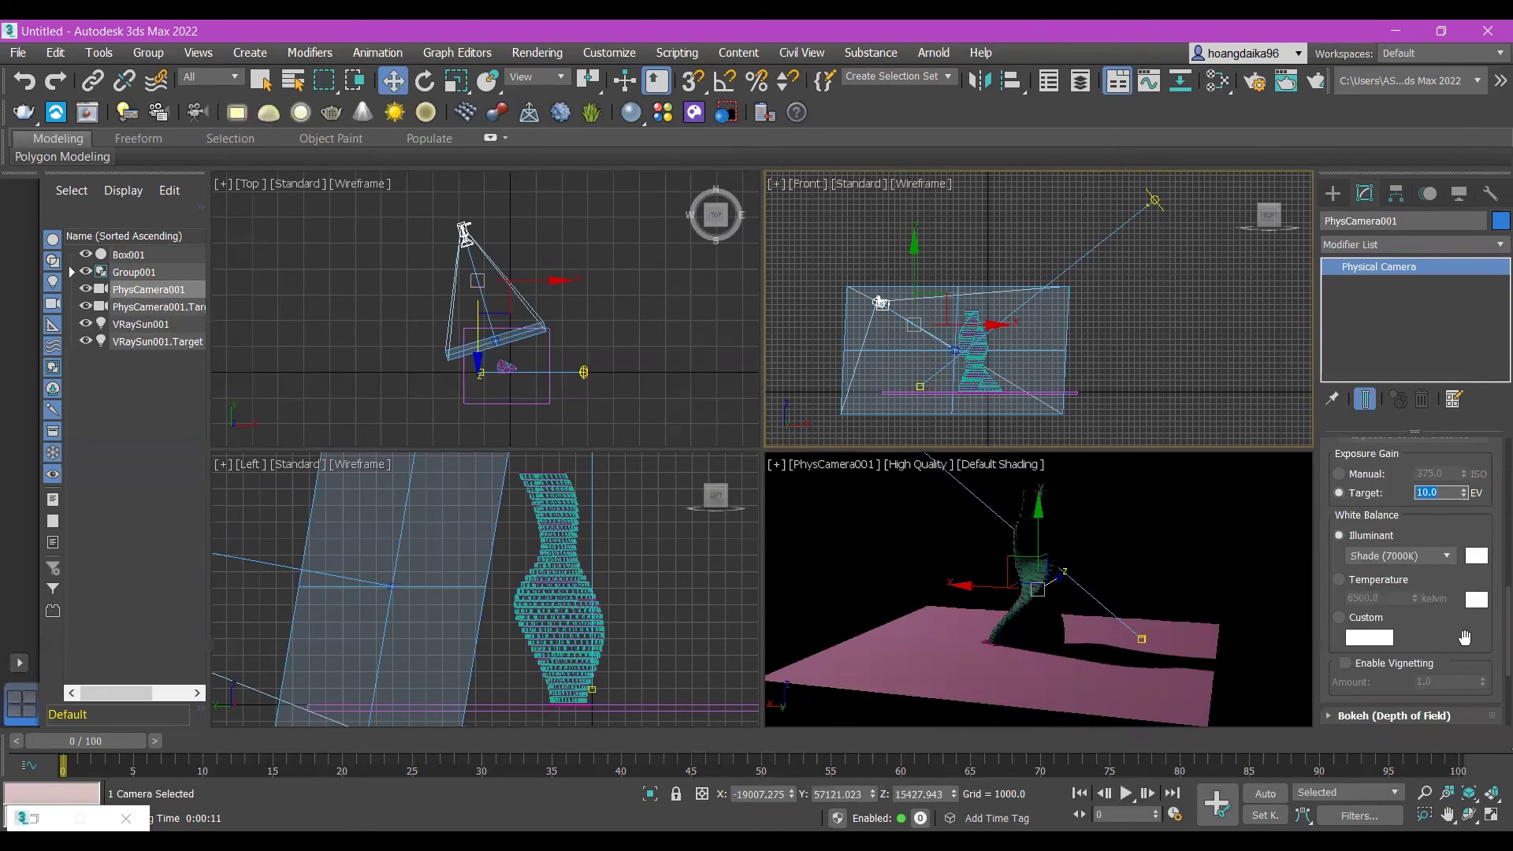
scroll(1466, 630, up, 9)
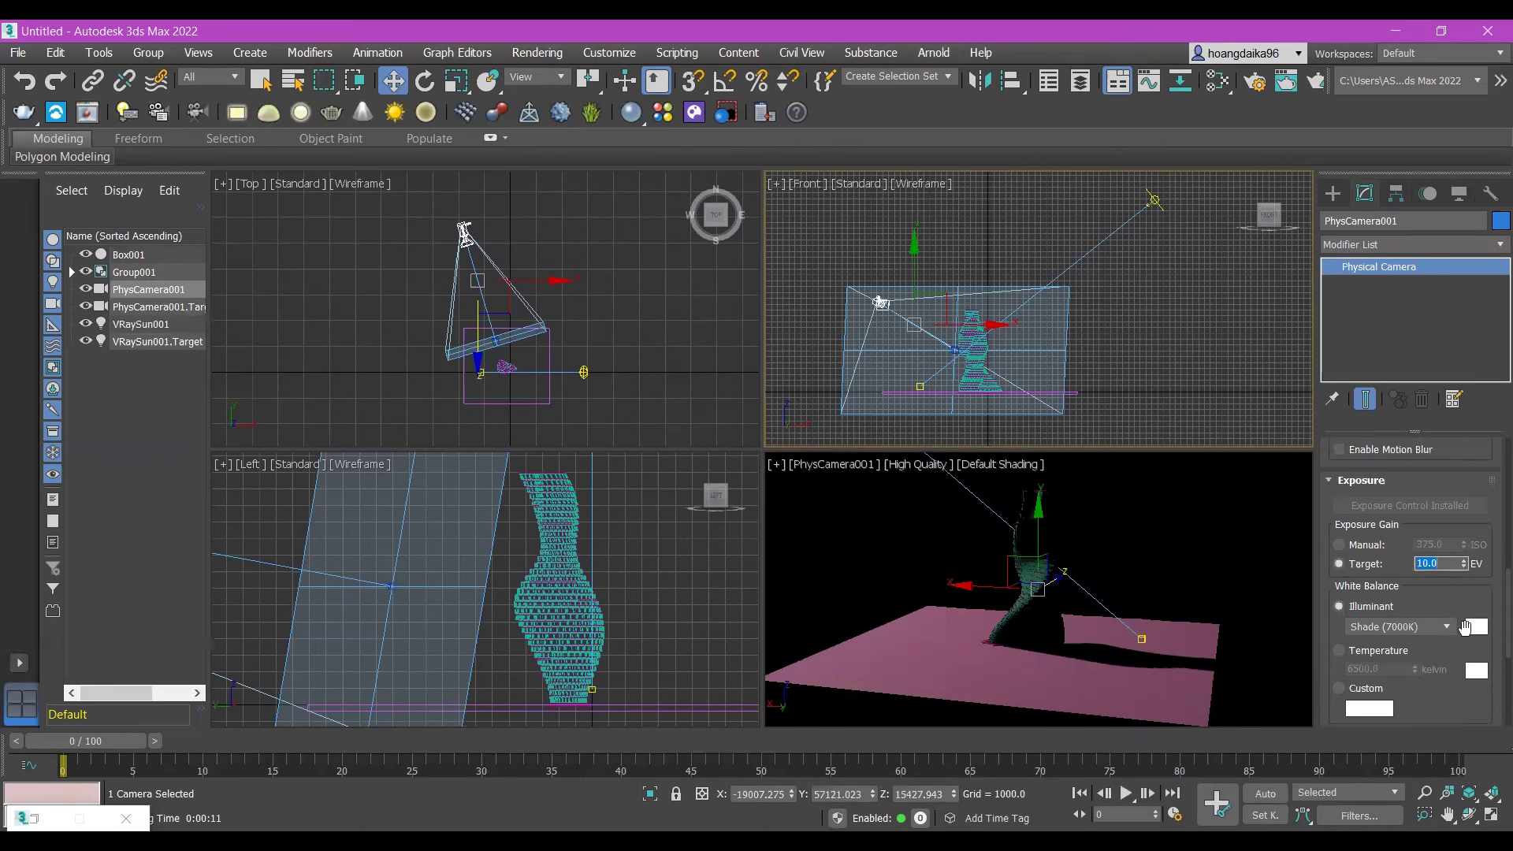
scroll(1464, 631, up, 3)
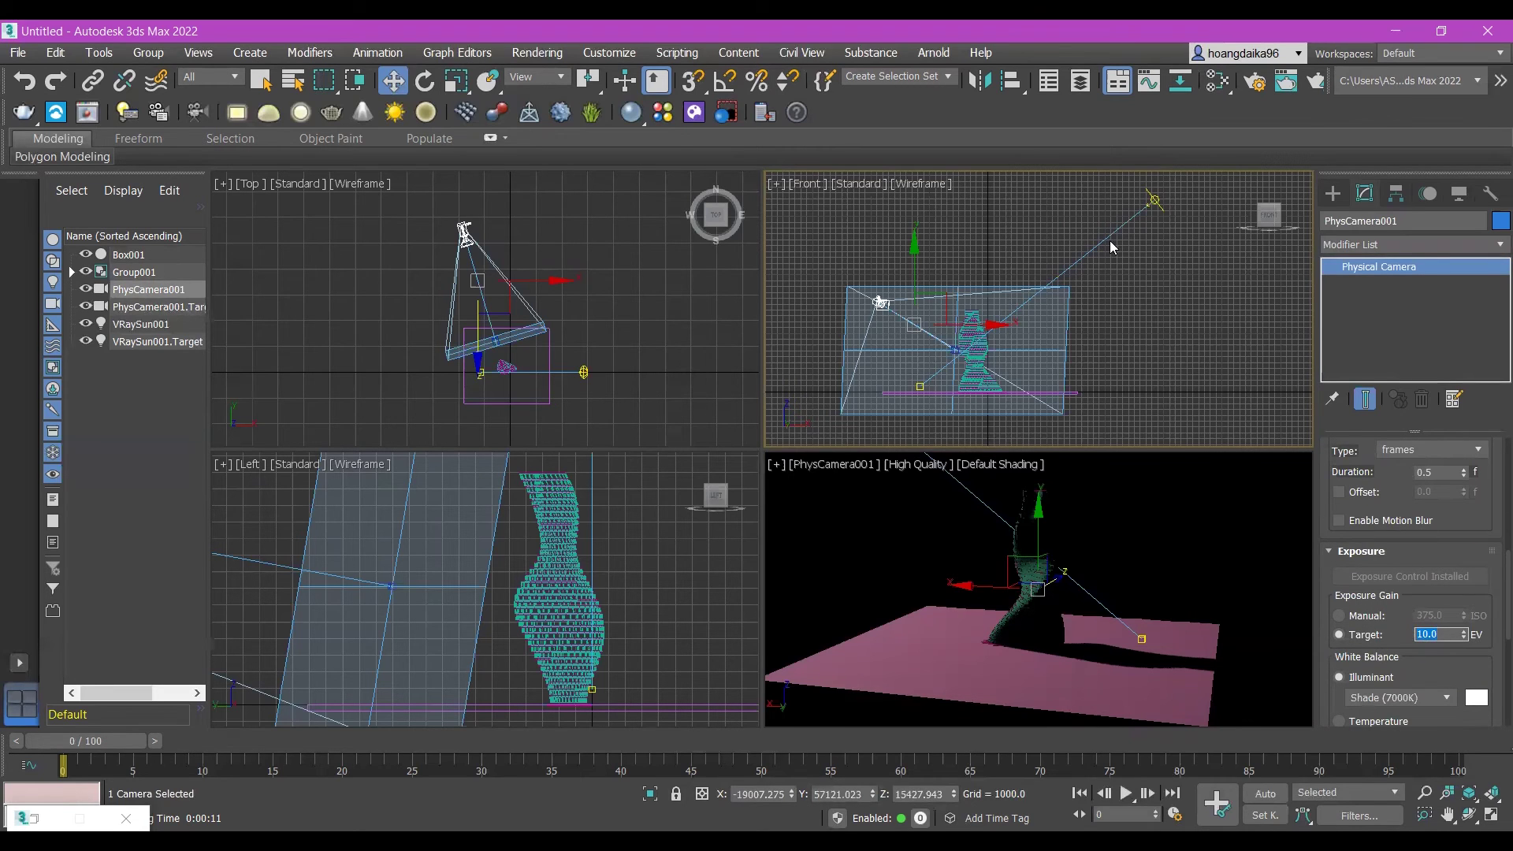
- Select VRaySun001 and set its intensity multiplier to 0.01
click(1153, 201)
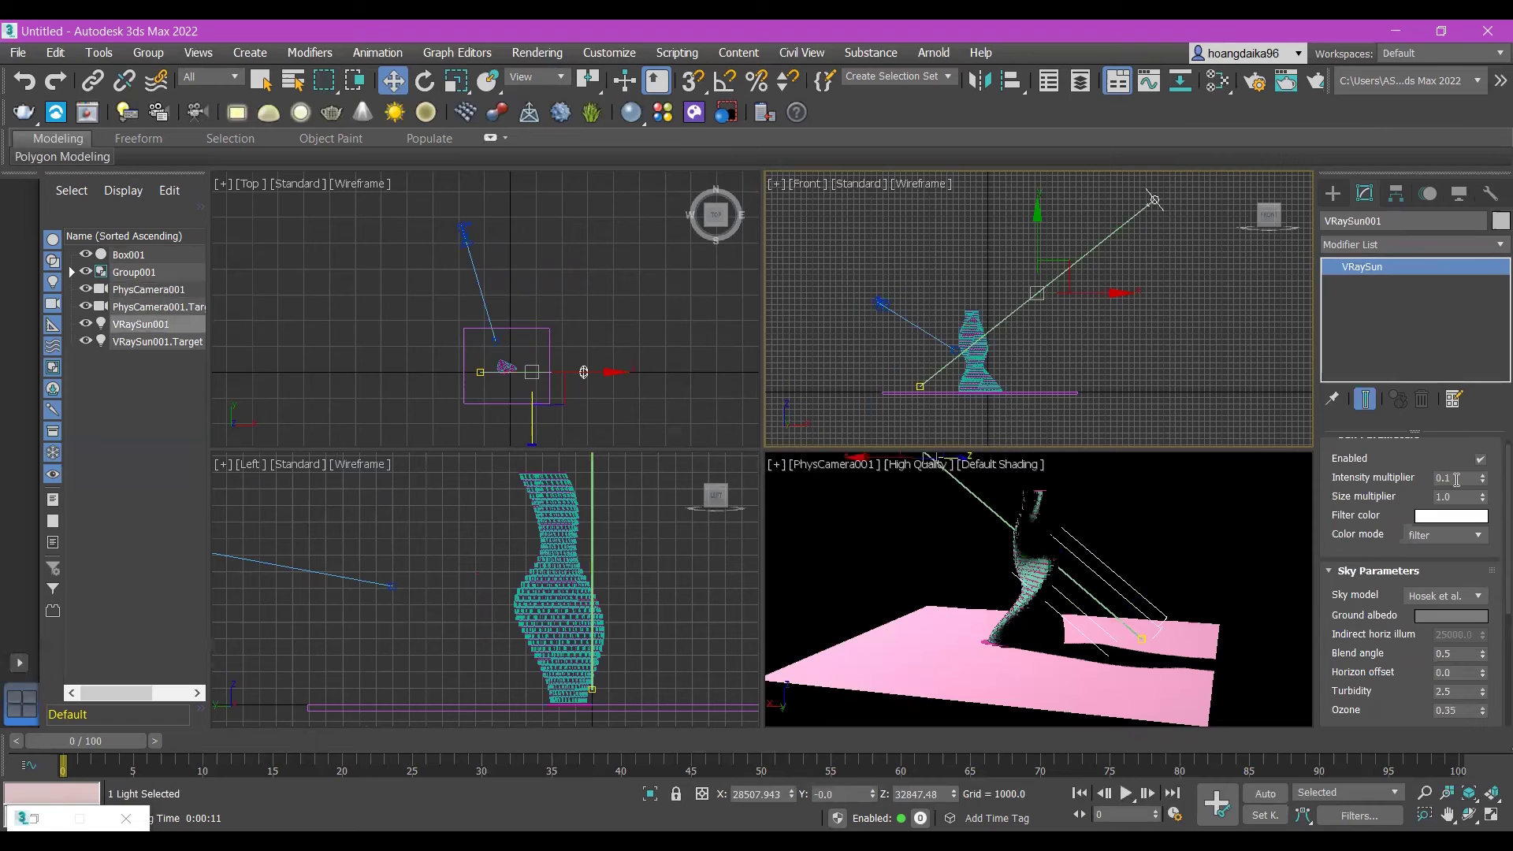
double_click(1457, 479)
text(0.01)
key(Return)
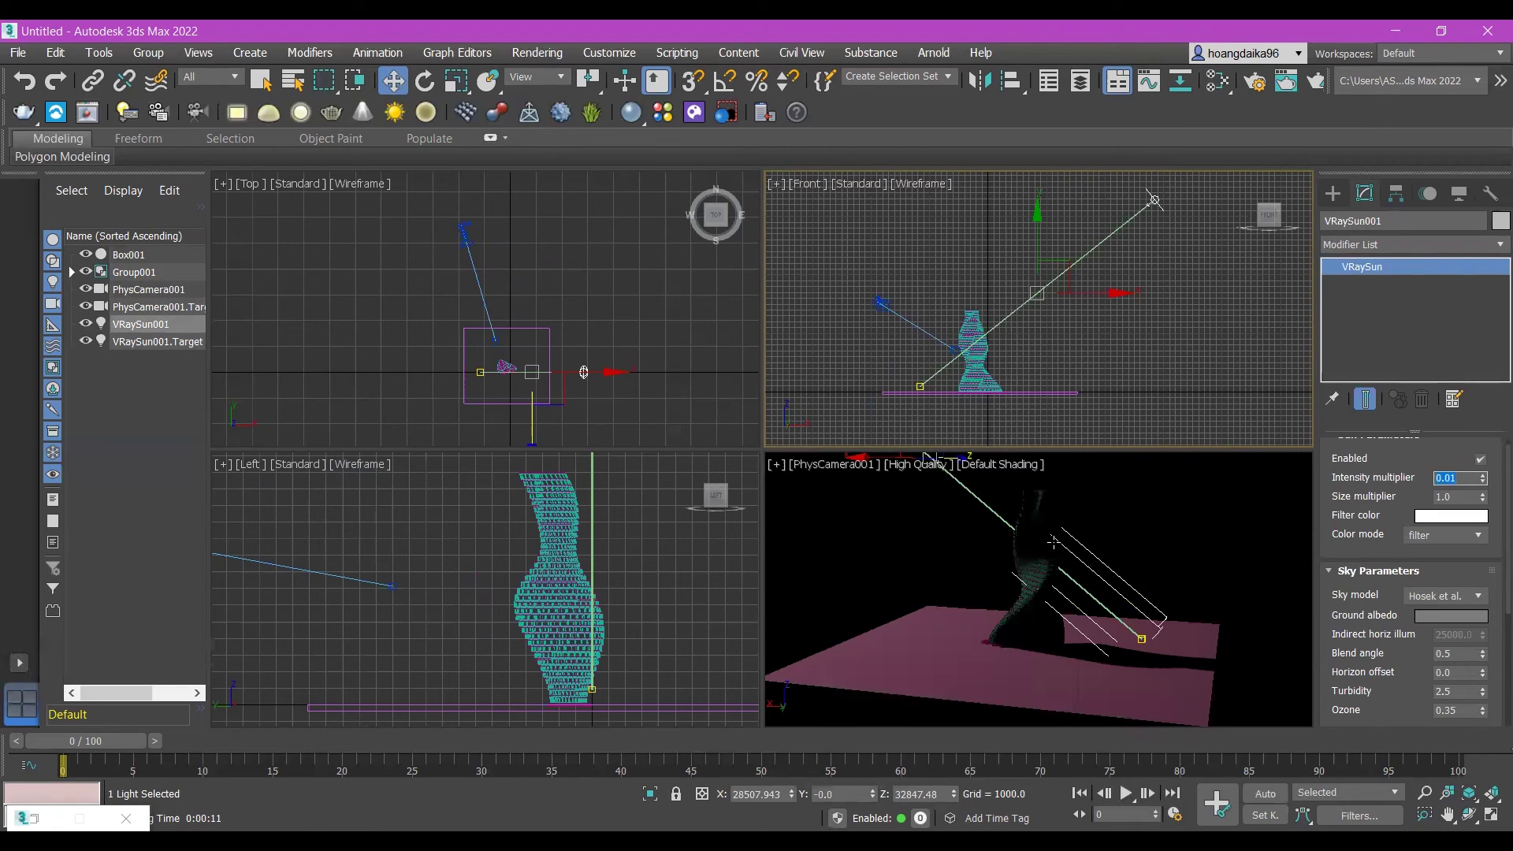
- Maximize the camera viewport to fill the viewport area
click(776, 464)
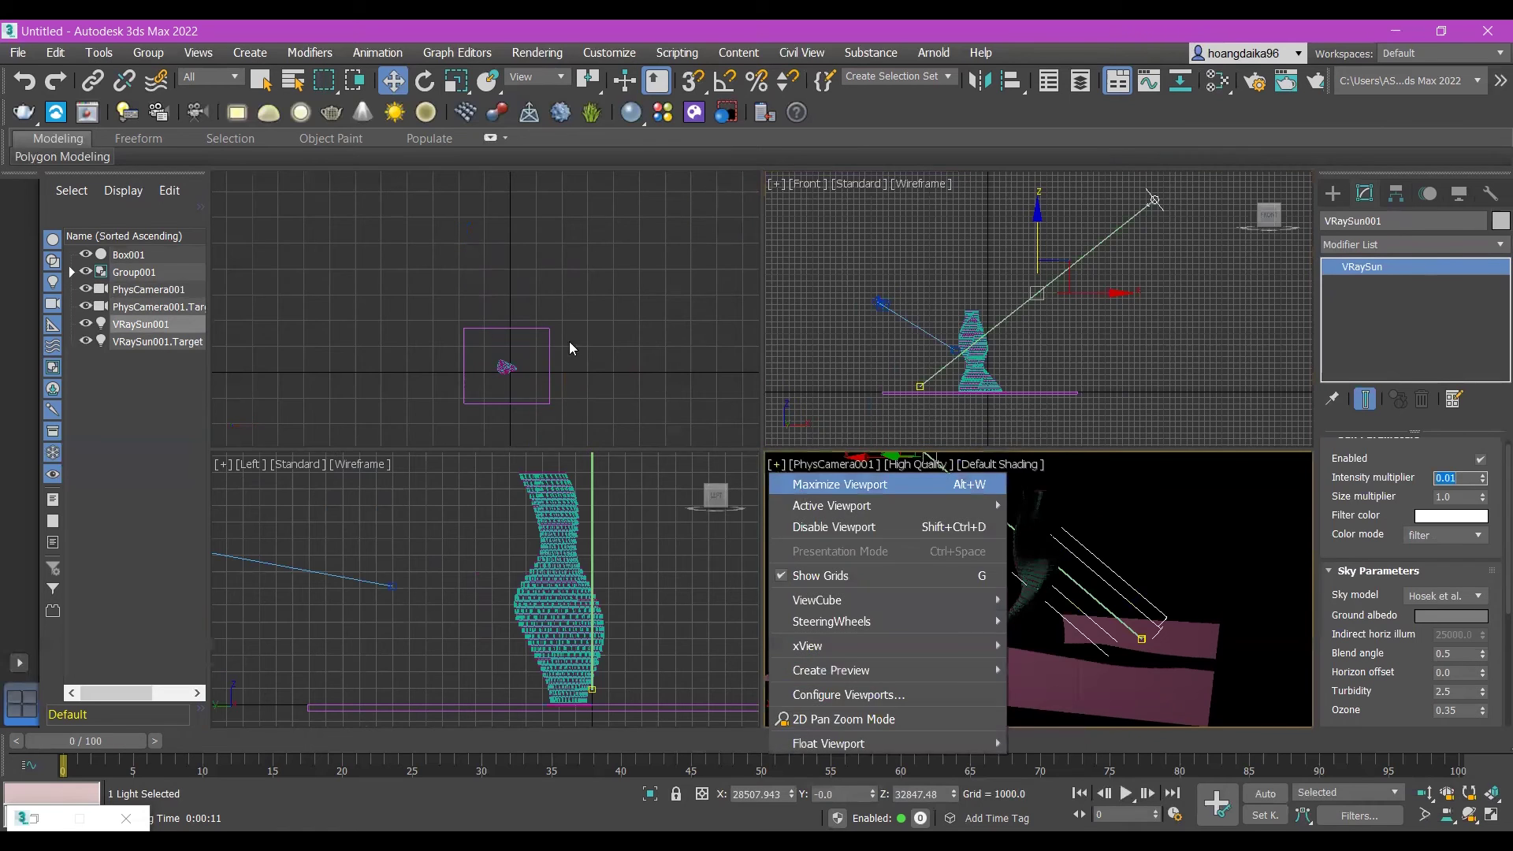
click(801, 485)
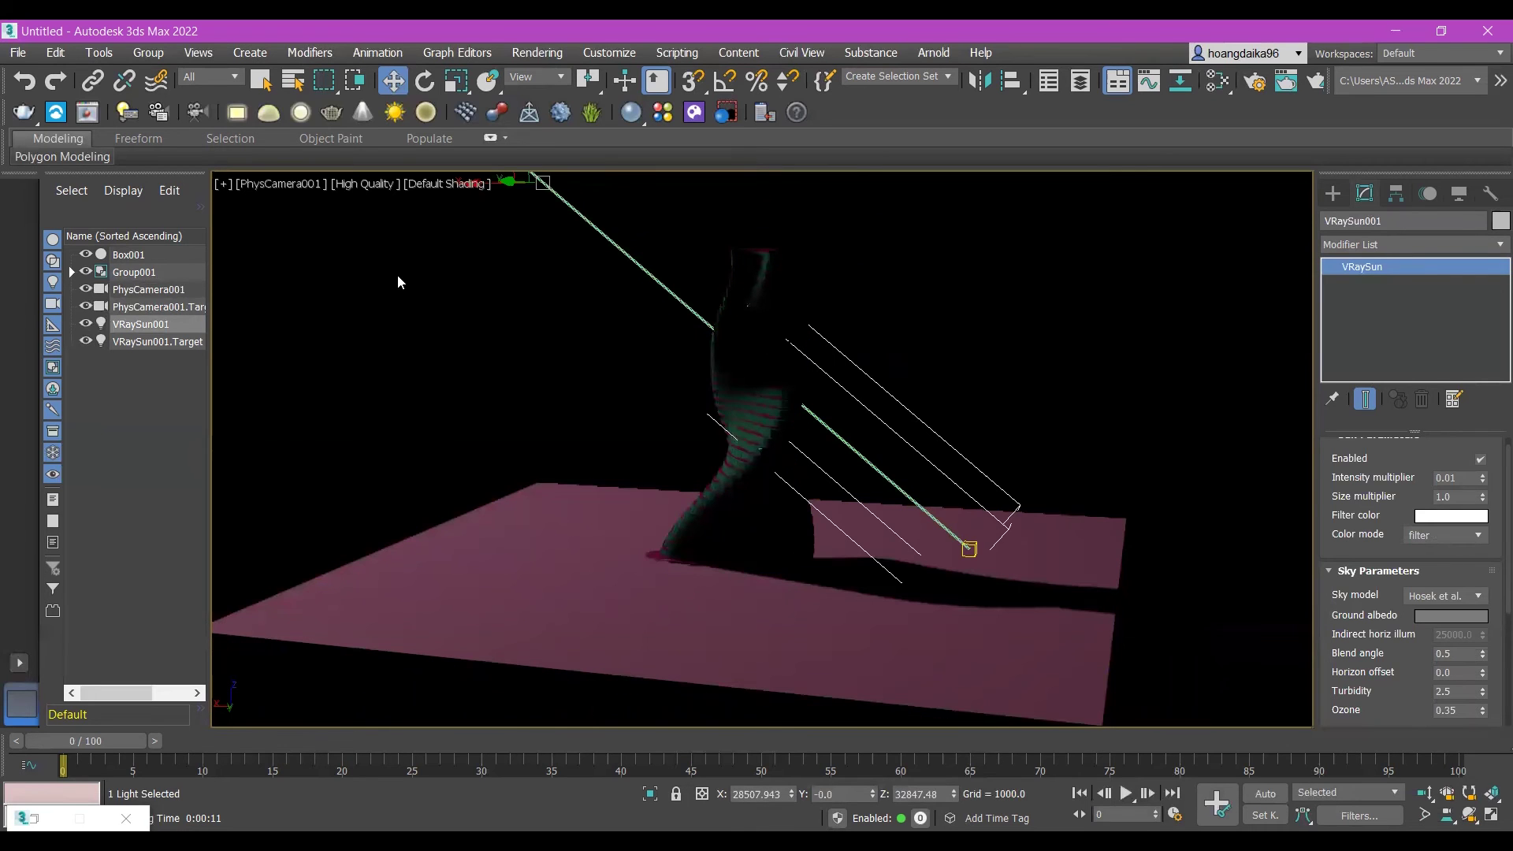
click(358, 182)
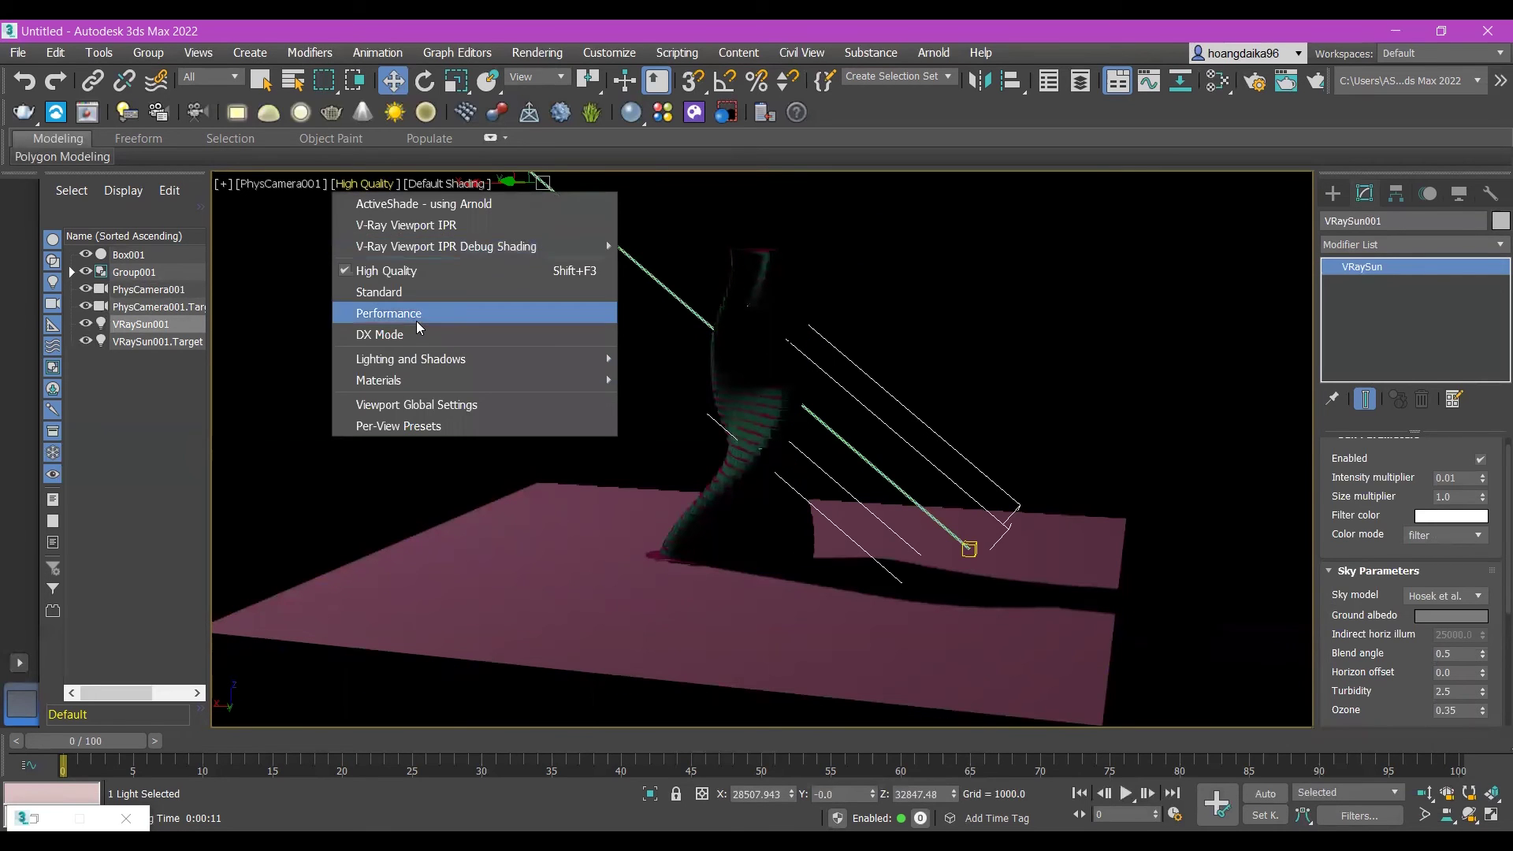
click(861, 253)
- Render the camera view in V-Ray twice at 0.01 sun intensity, closing the frame buffer each time
click(536, 52)
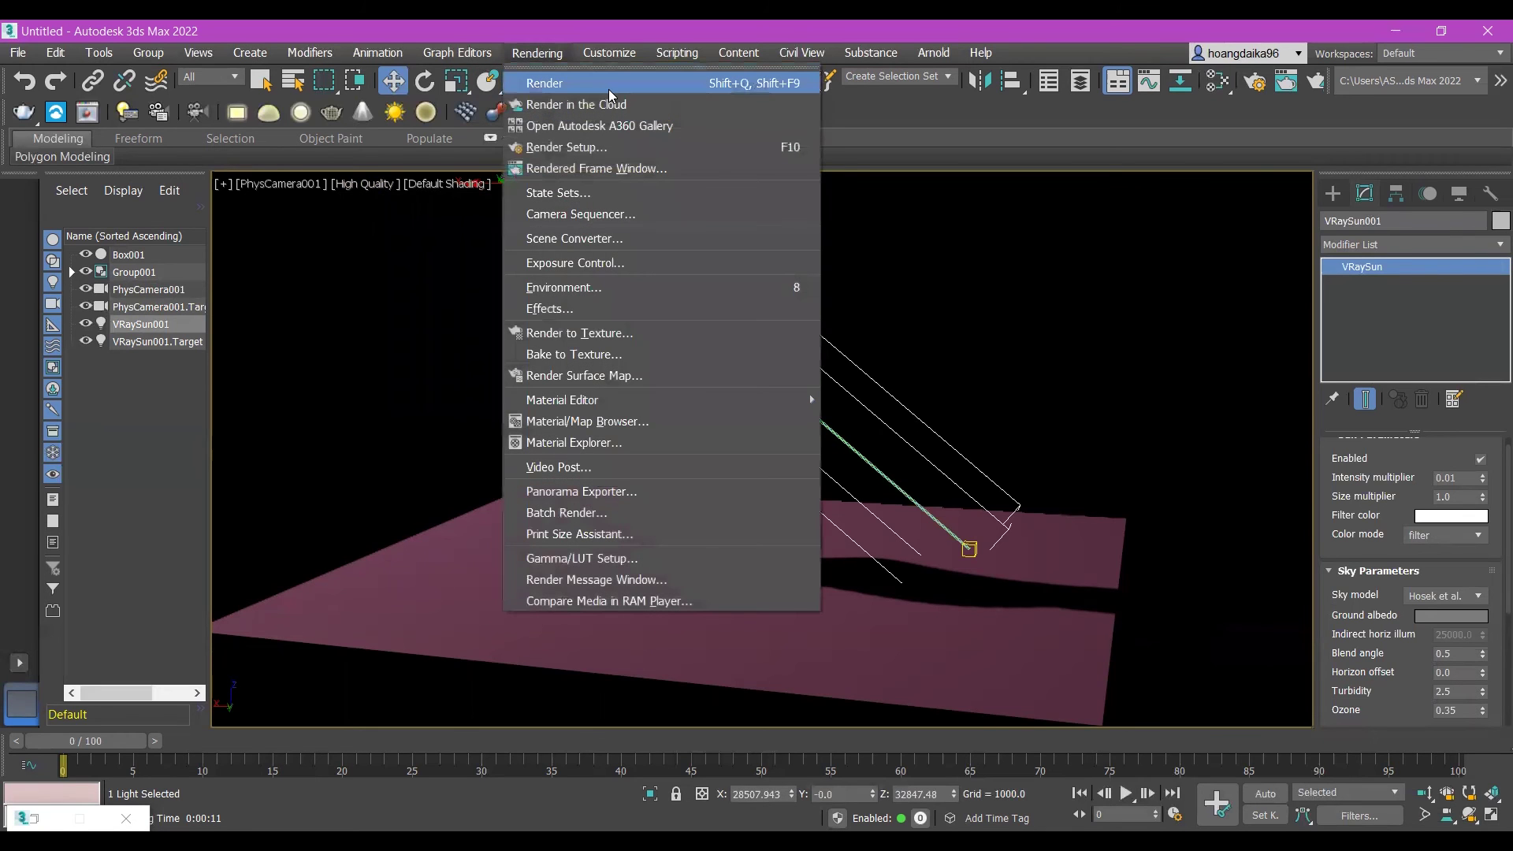
click(610, 95)
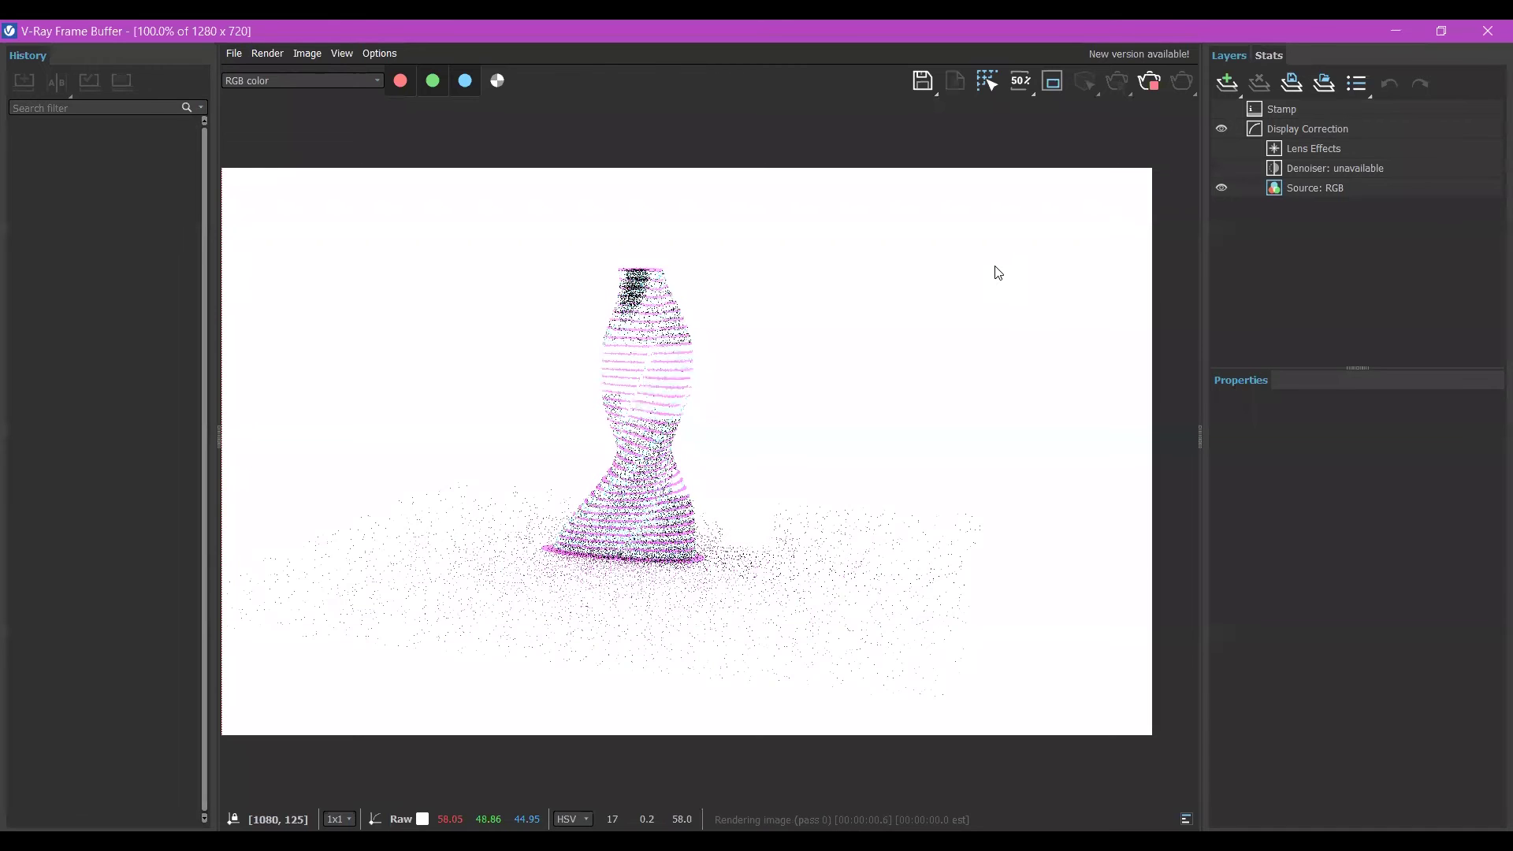
click(1488, 35)
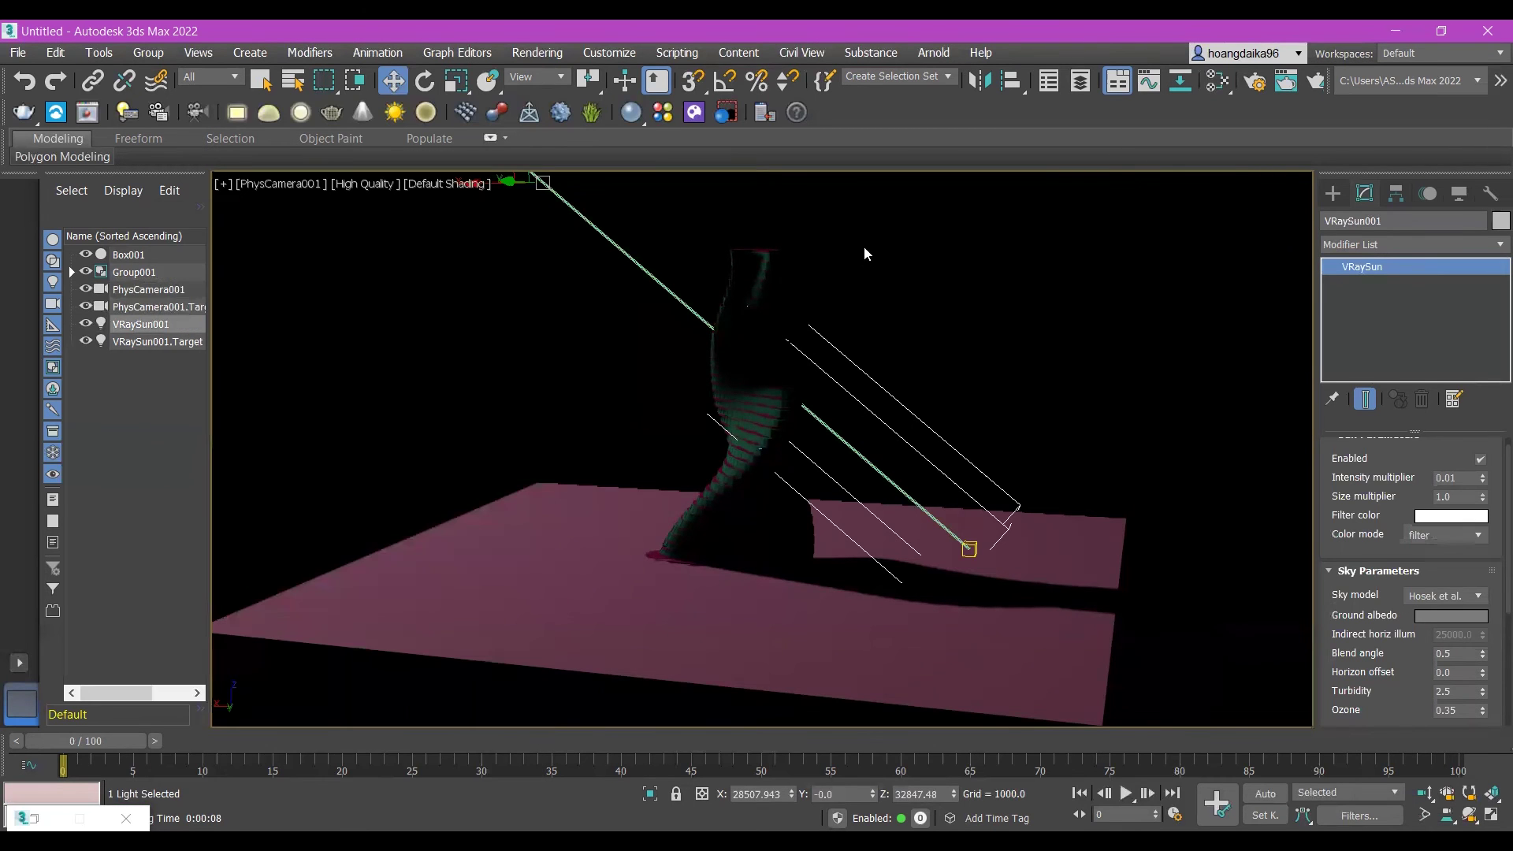
key(F10)
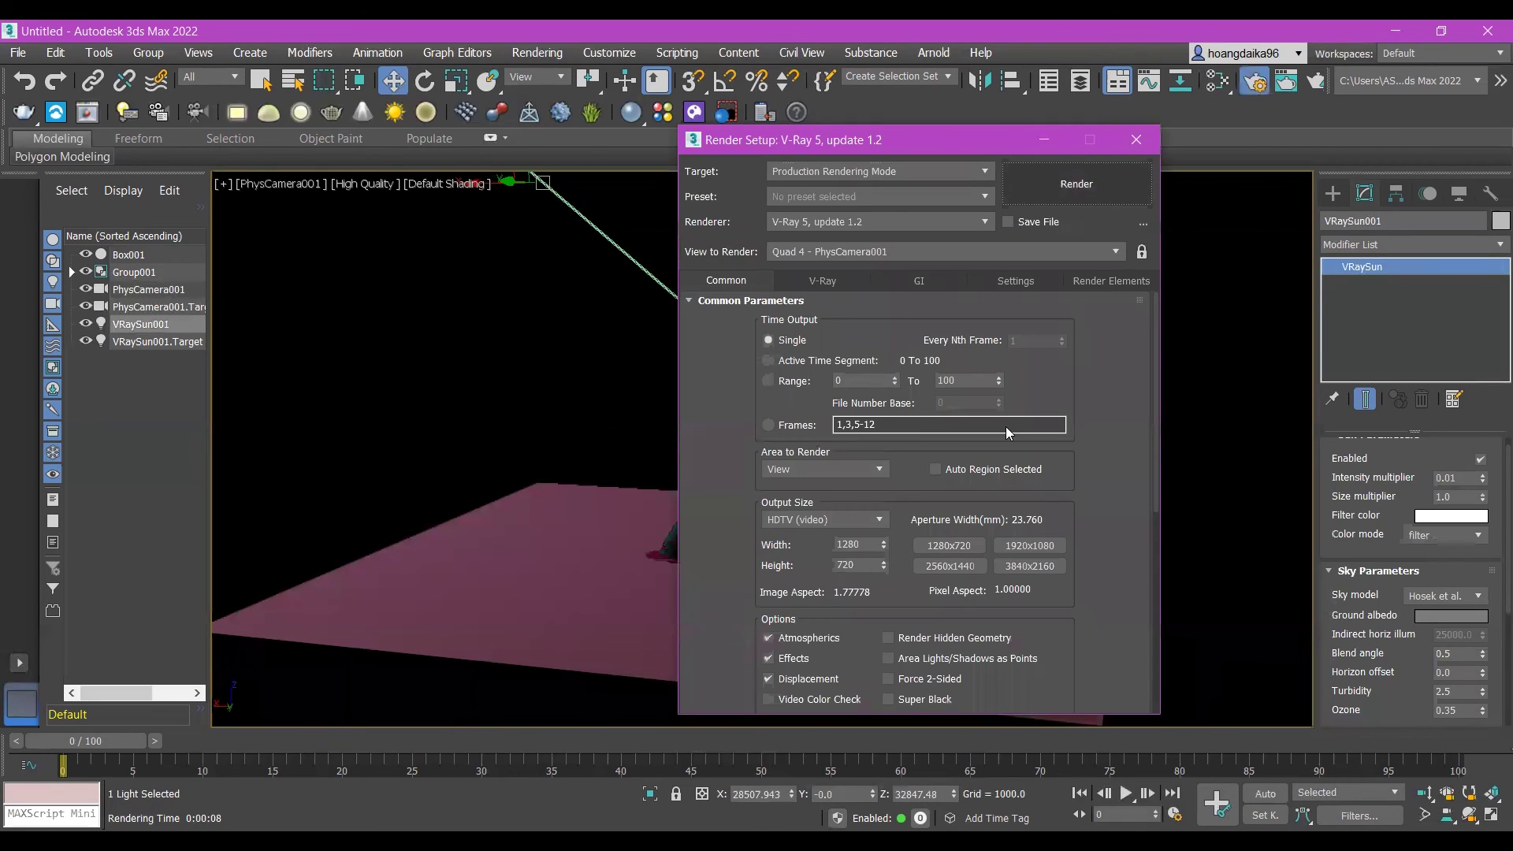
key(shift+q)
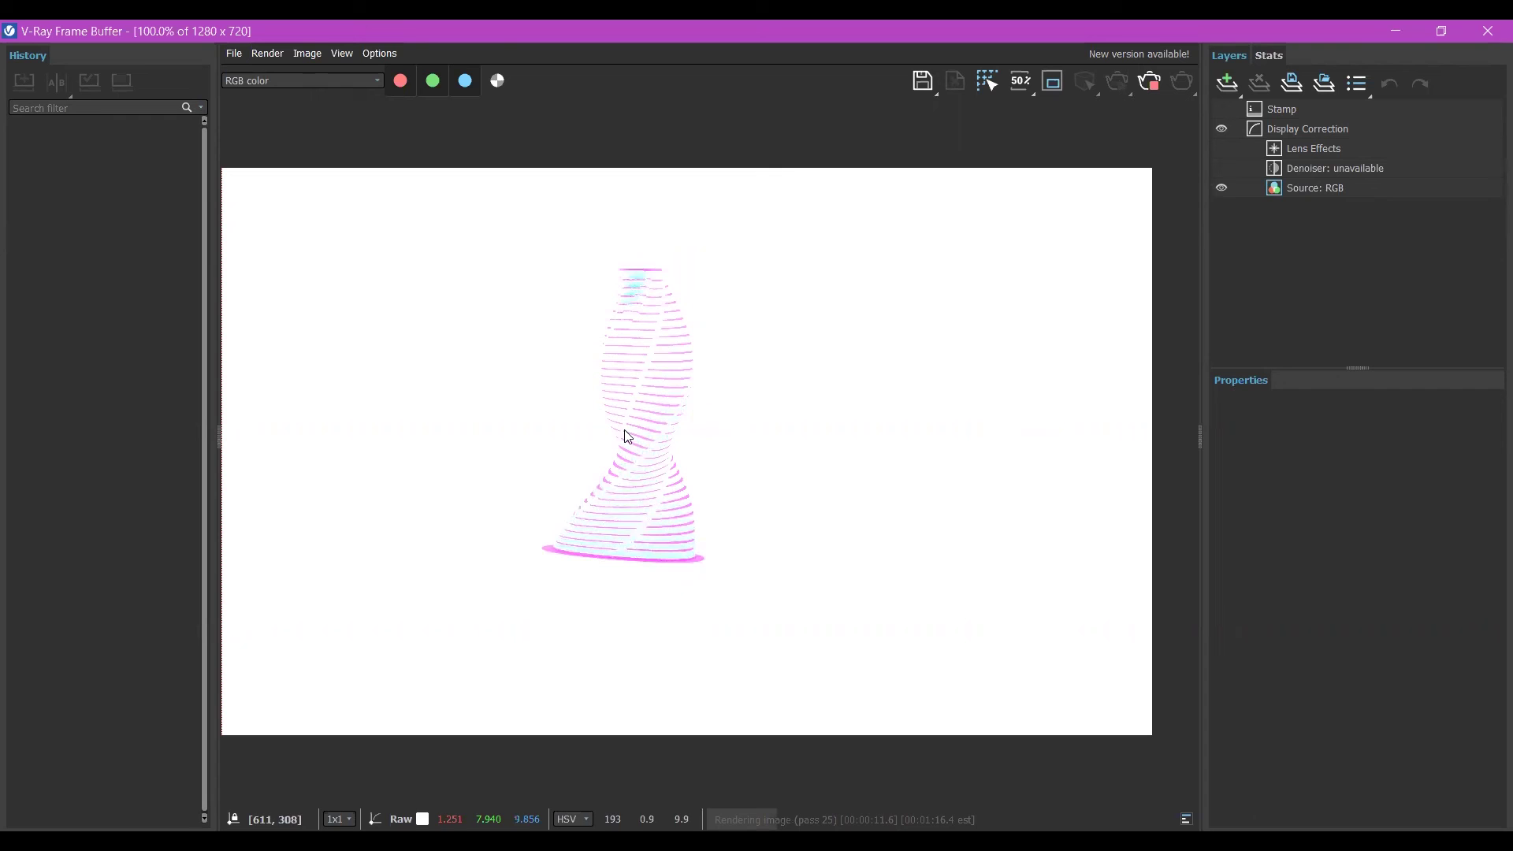
click(1489, 30)
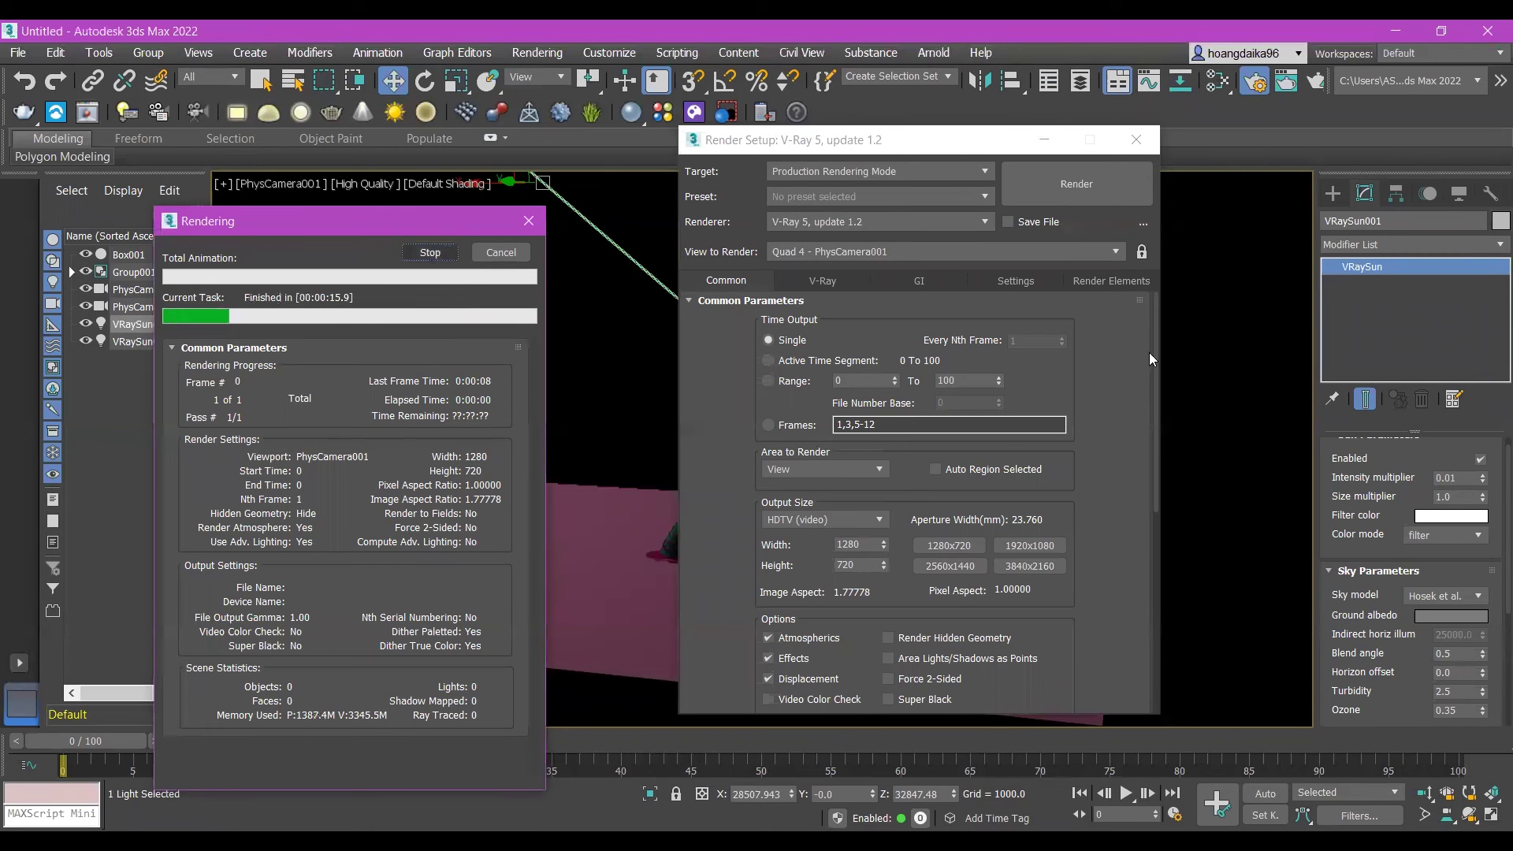
- Reopen Environment and Effects and keep Physical Camera Exposure Control as the exposure type
click(1136, 143)
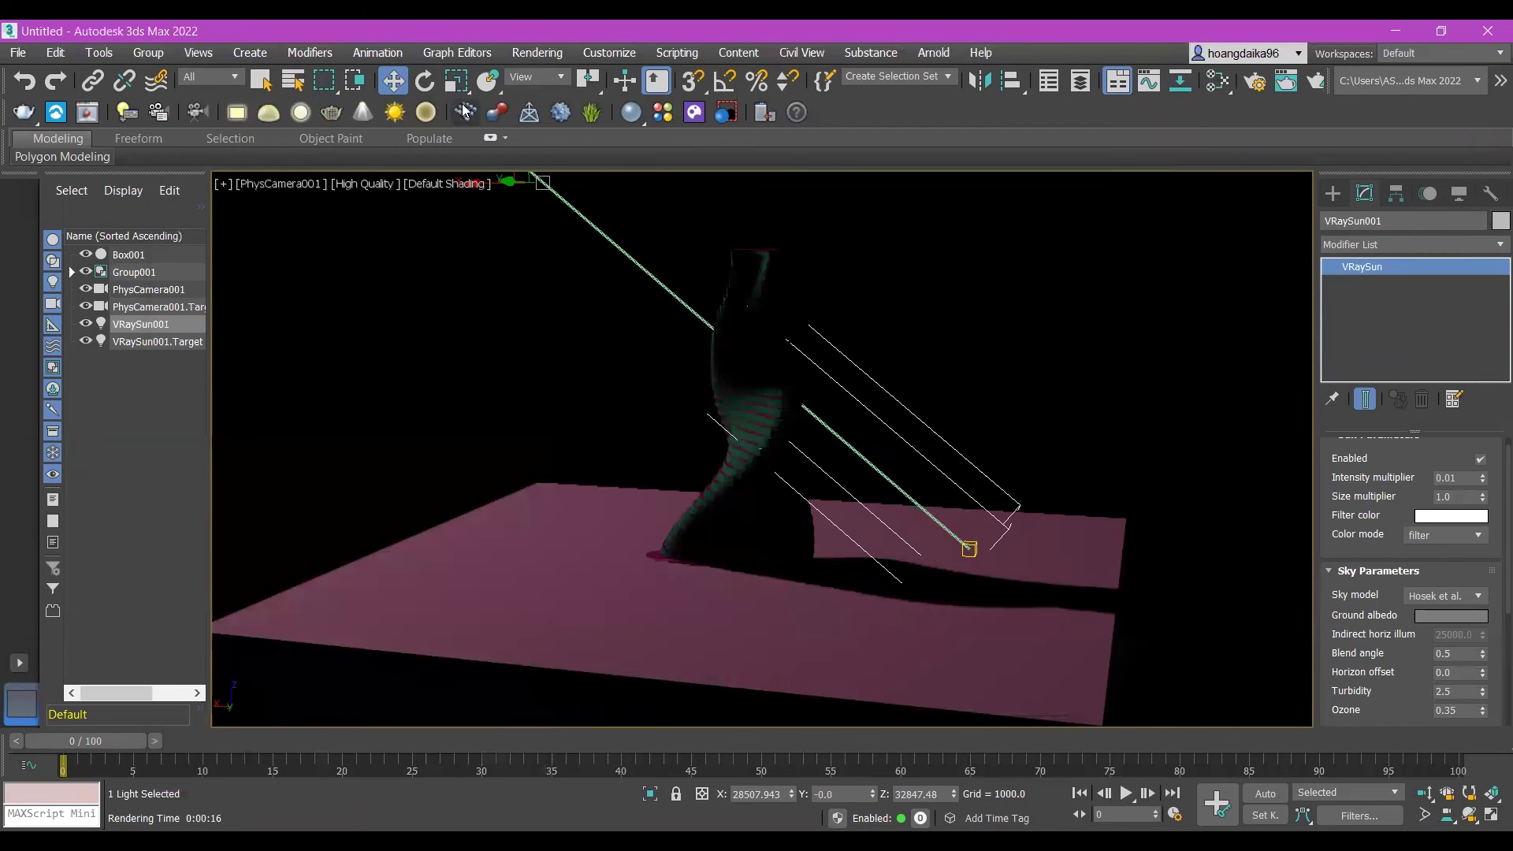
click(537, 55)
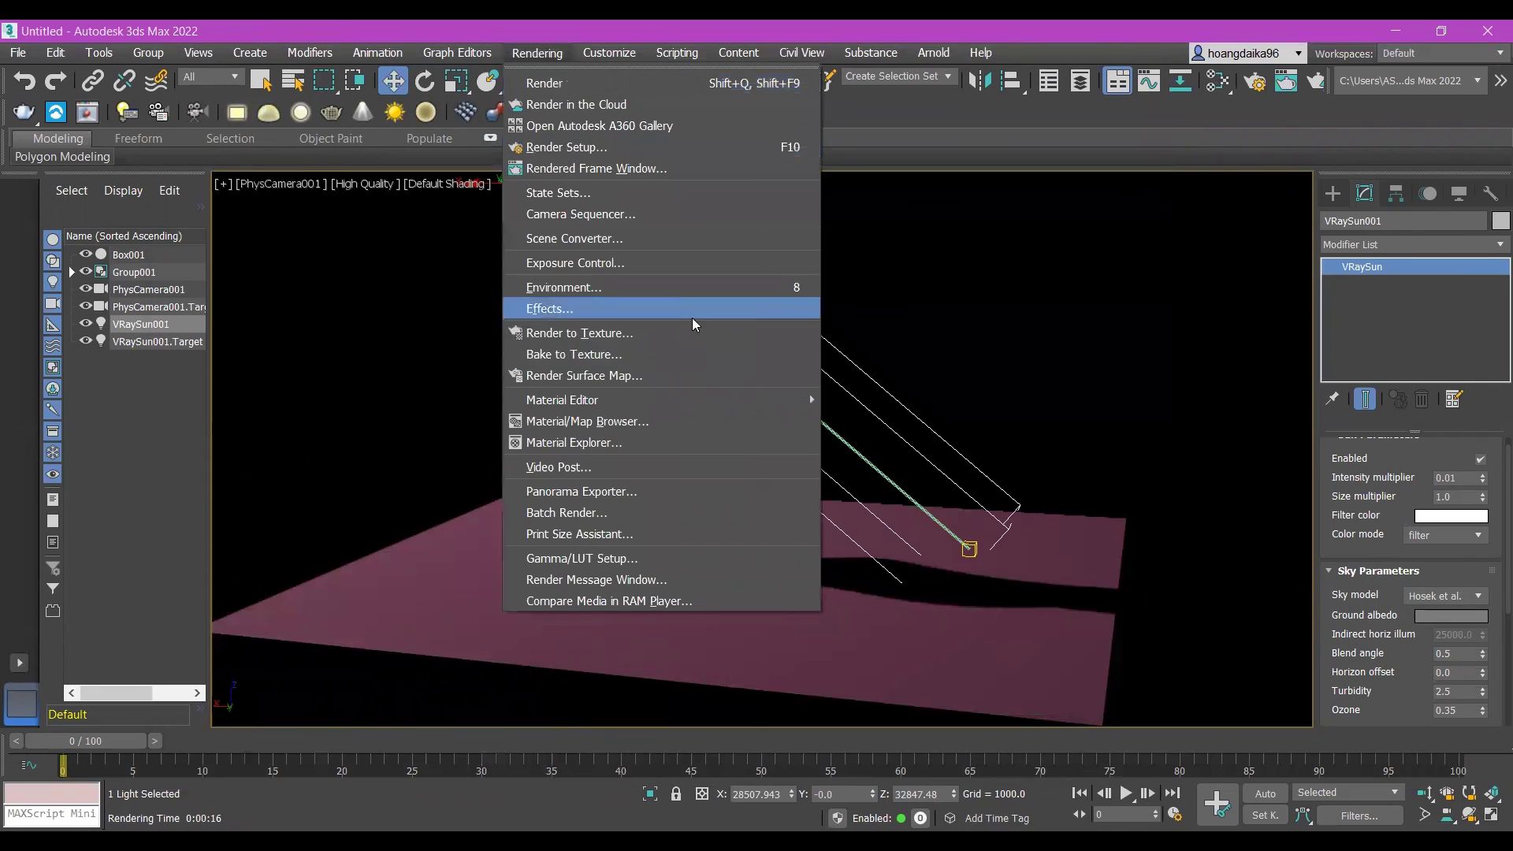
click(639, 288)
scroll(431, 398, down, 1)
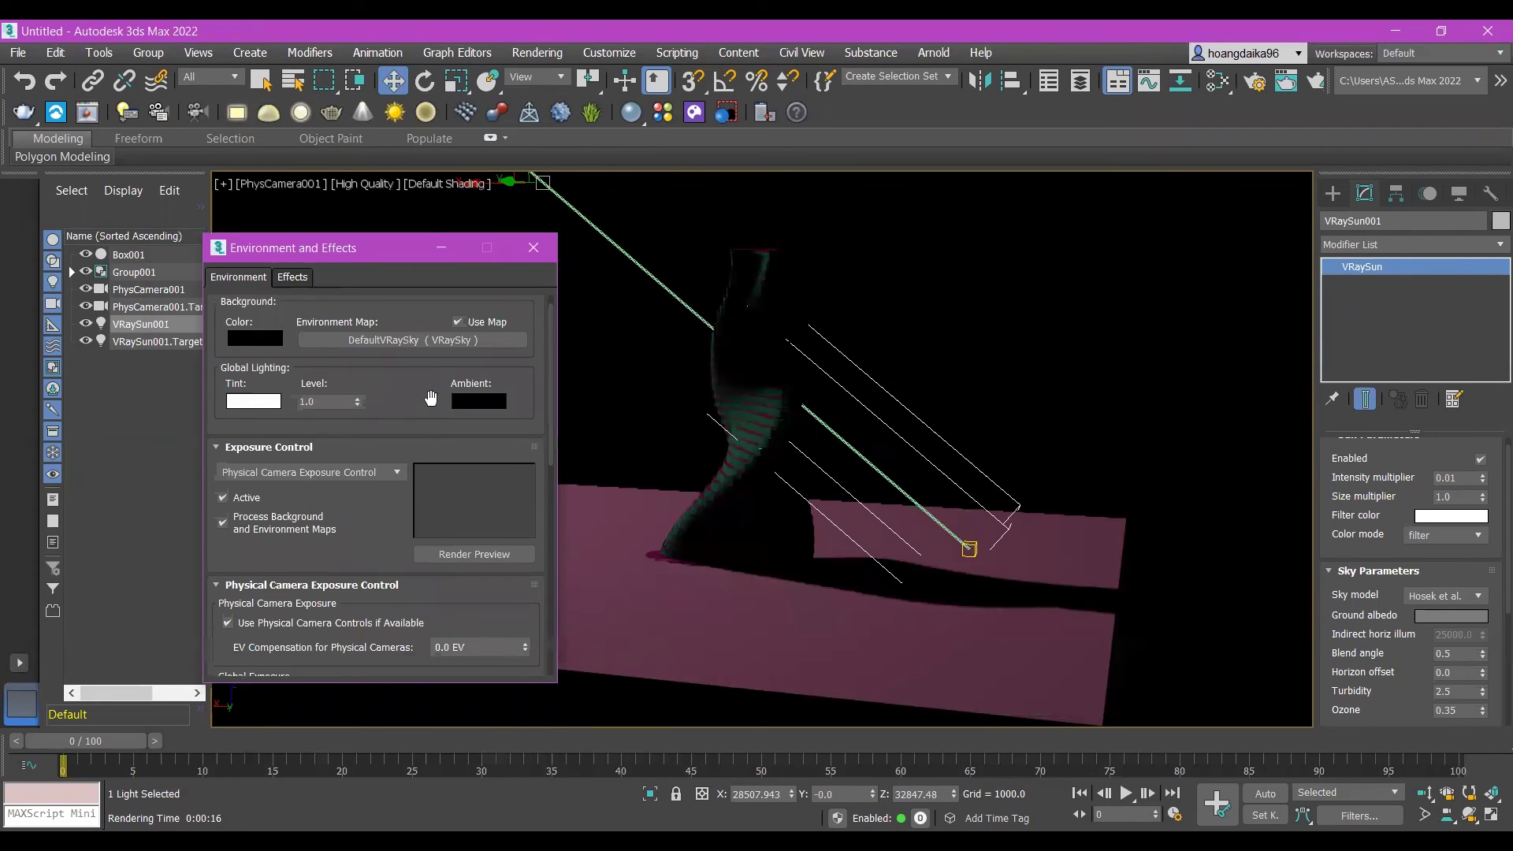
scroll(431, 398, down, 4)
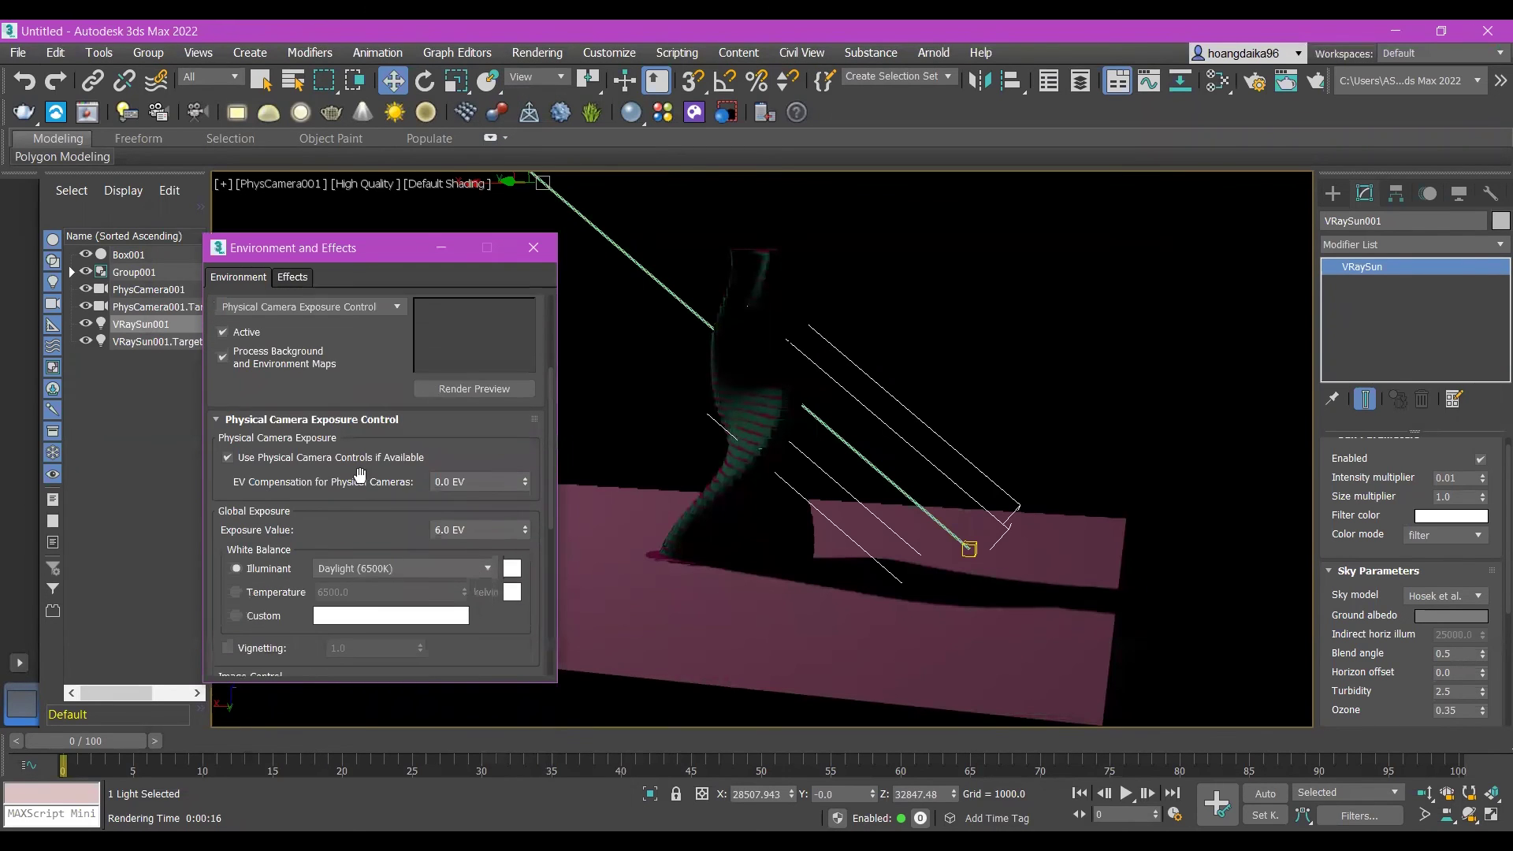
scroll(360, 474, up, 2)
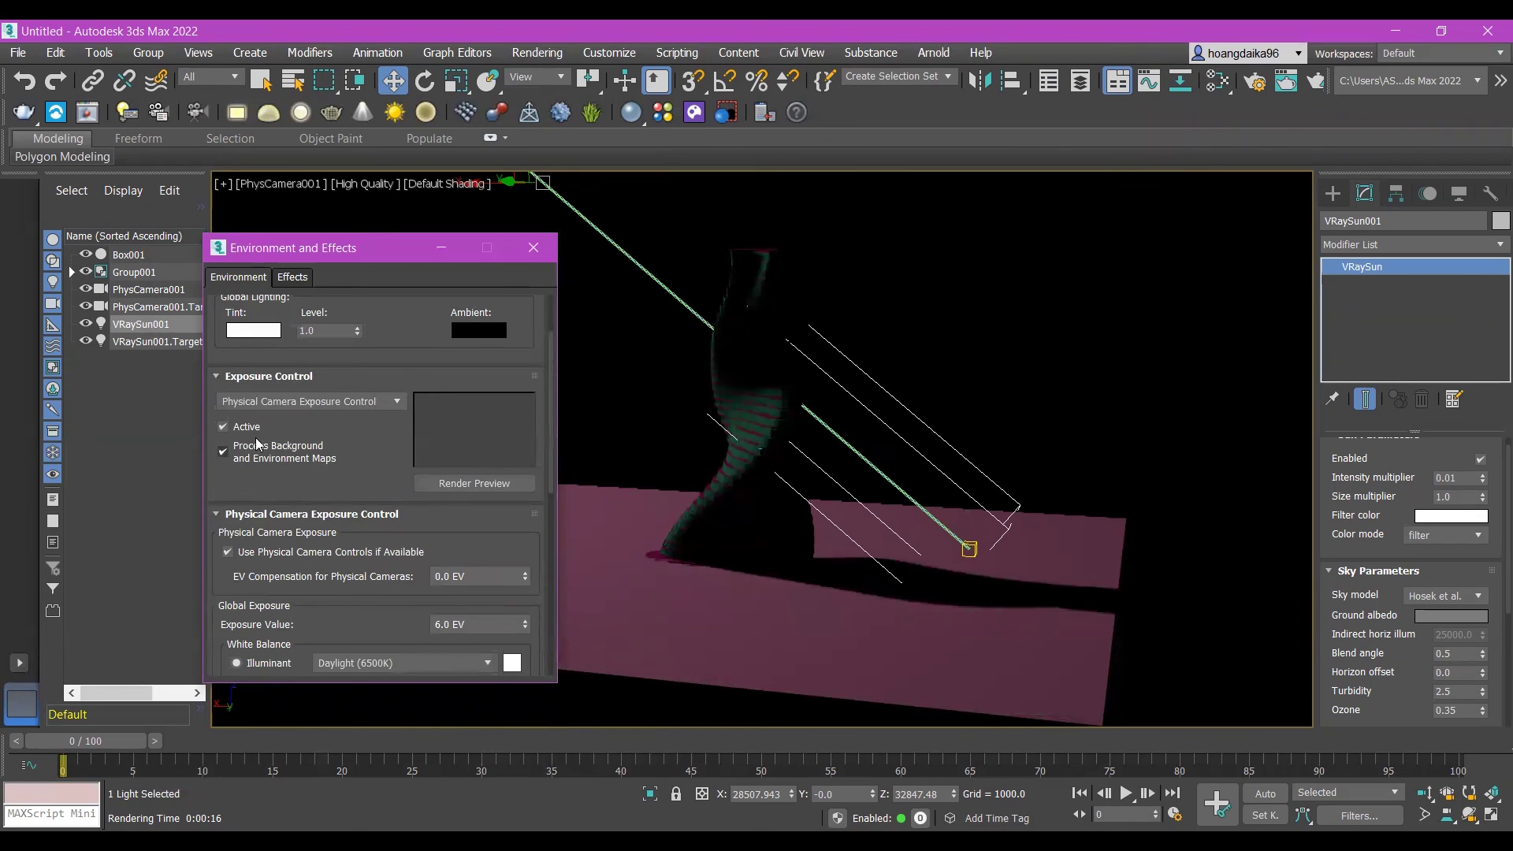
click(282, 404)
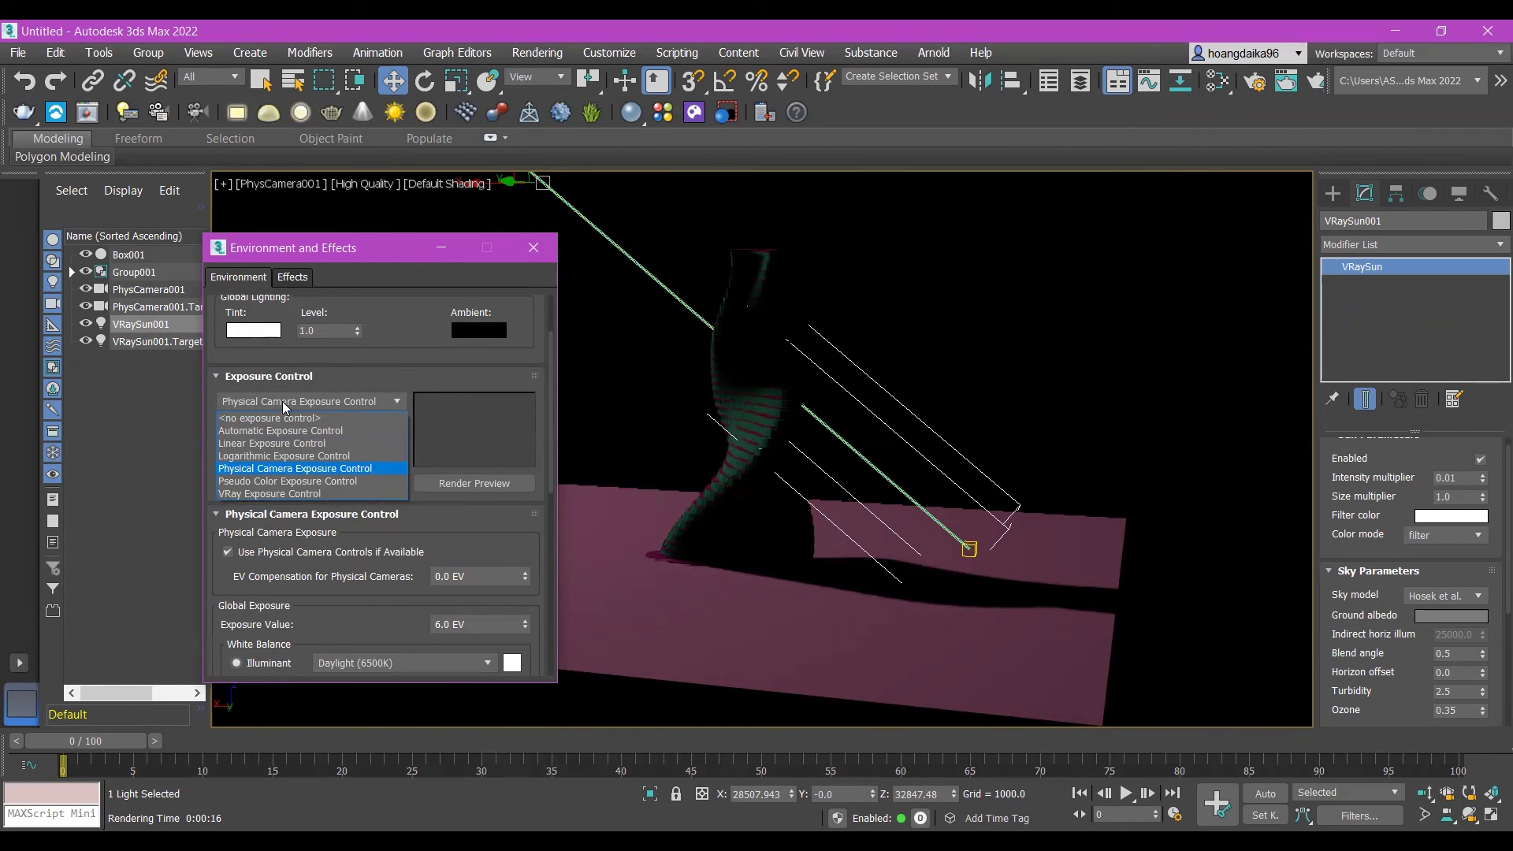
click(282, 400)
- Lower the VRaySun intensity multiplier to 0.001
scroll(367, 575, down, 4)
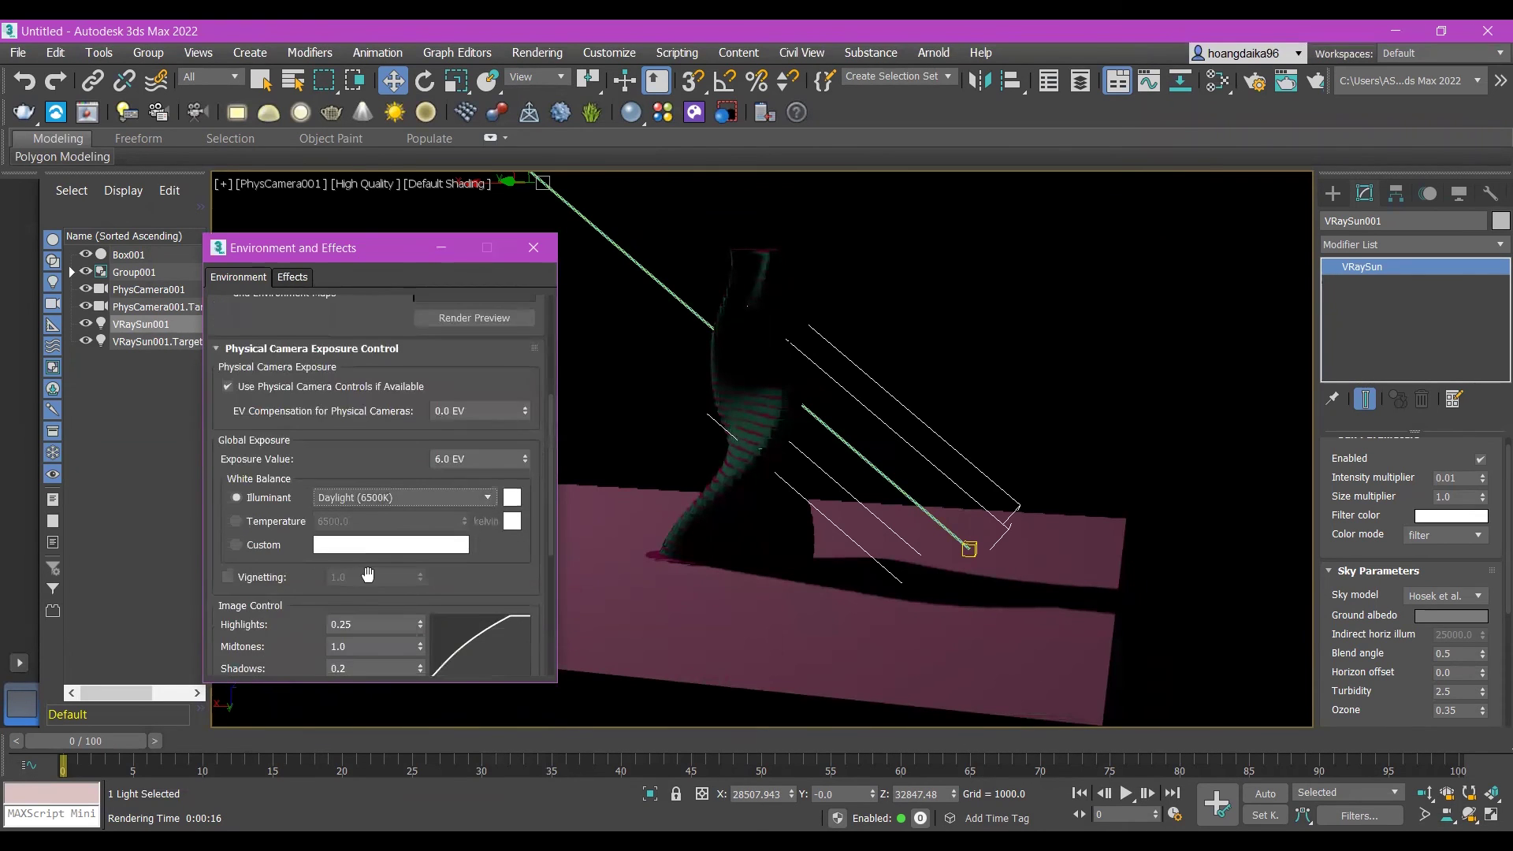
scroll(367, 575, down, 7)
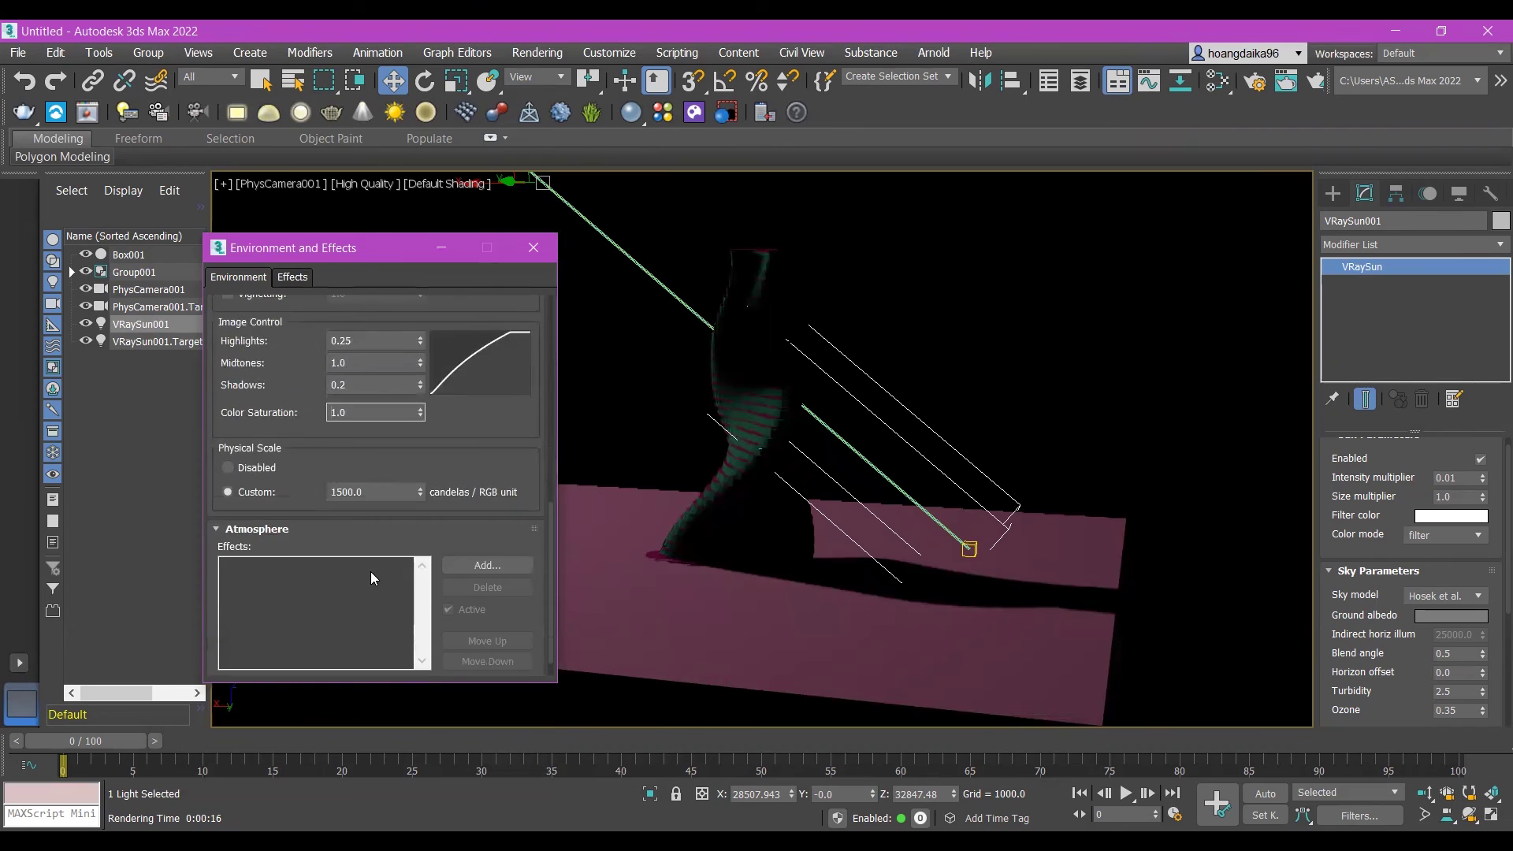
scroll(389, 566, up, 2)
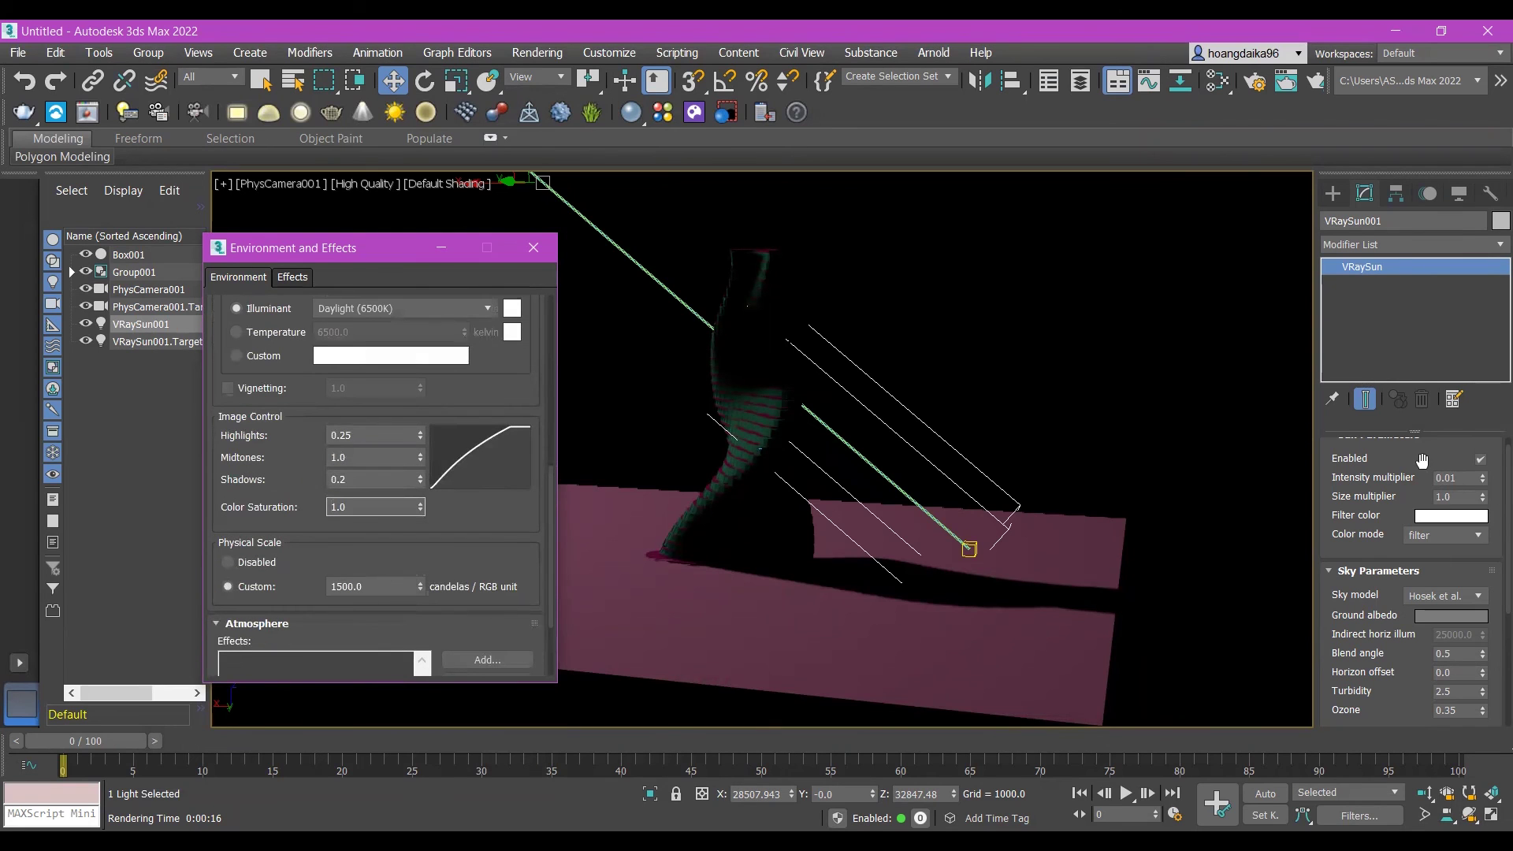
click(1454, 477)
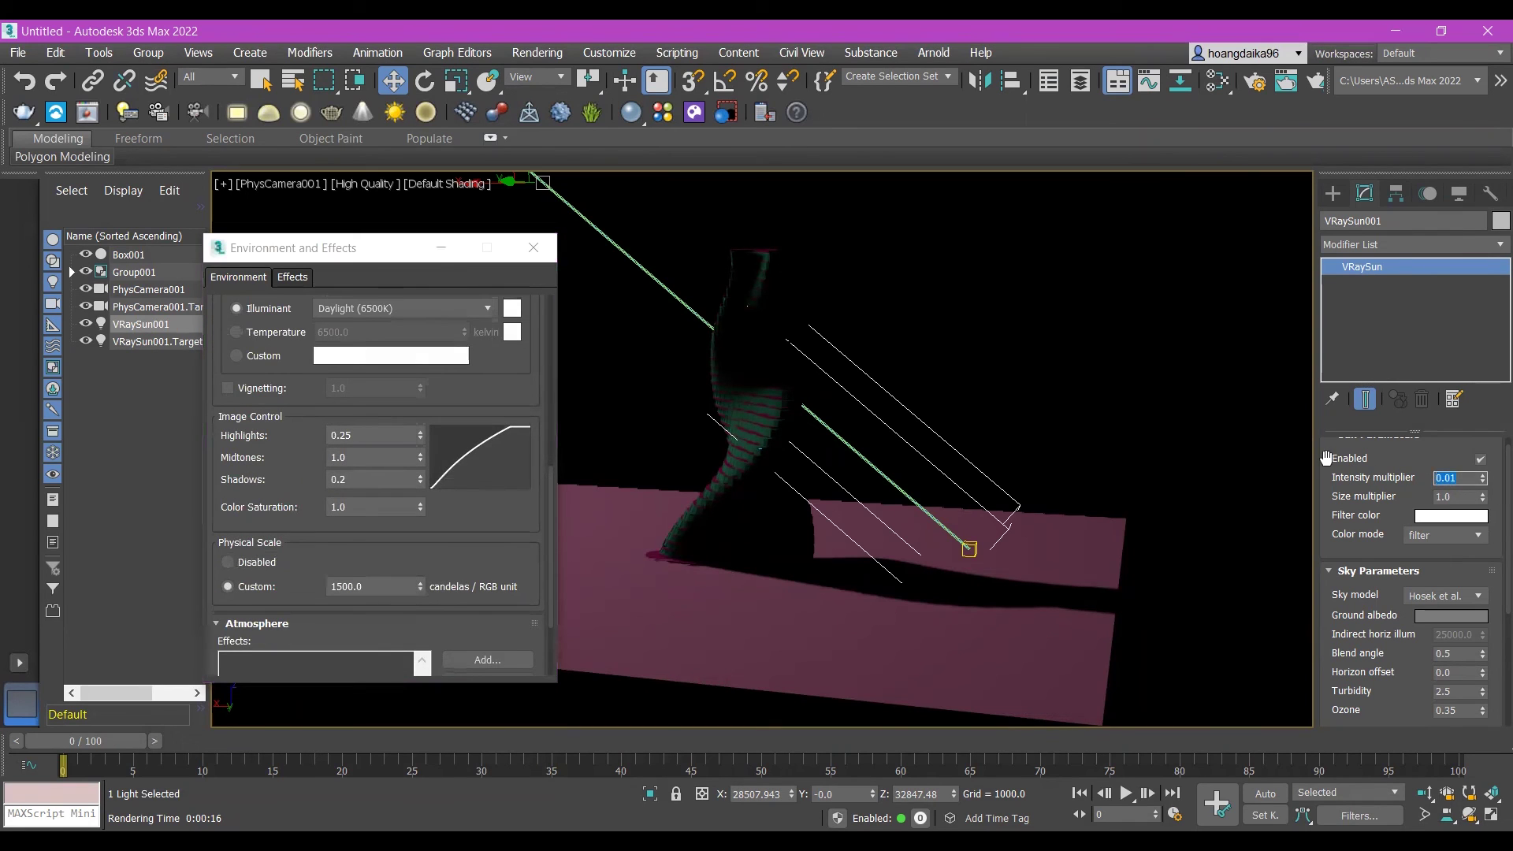
text(0)
key(Return)
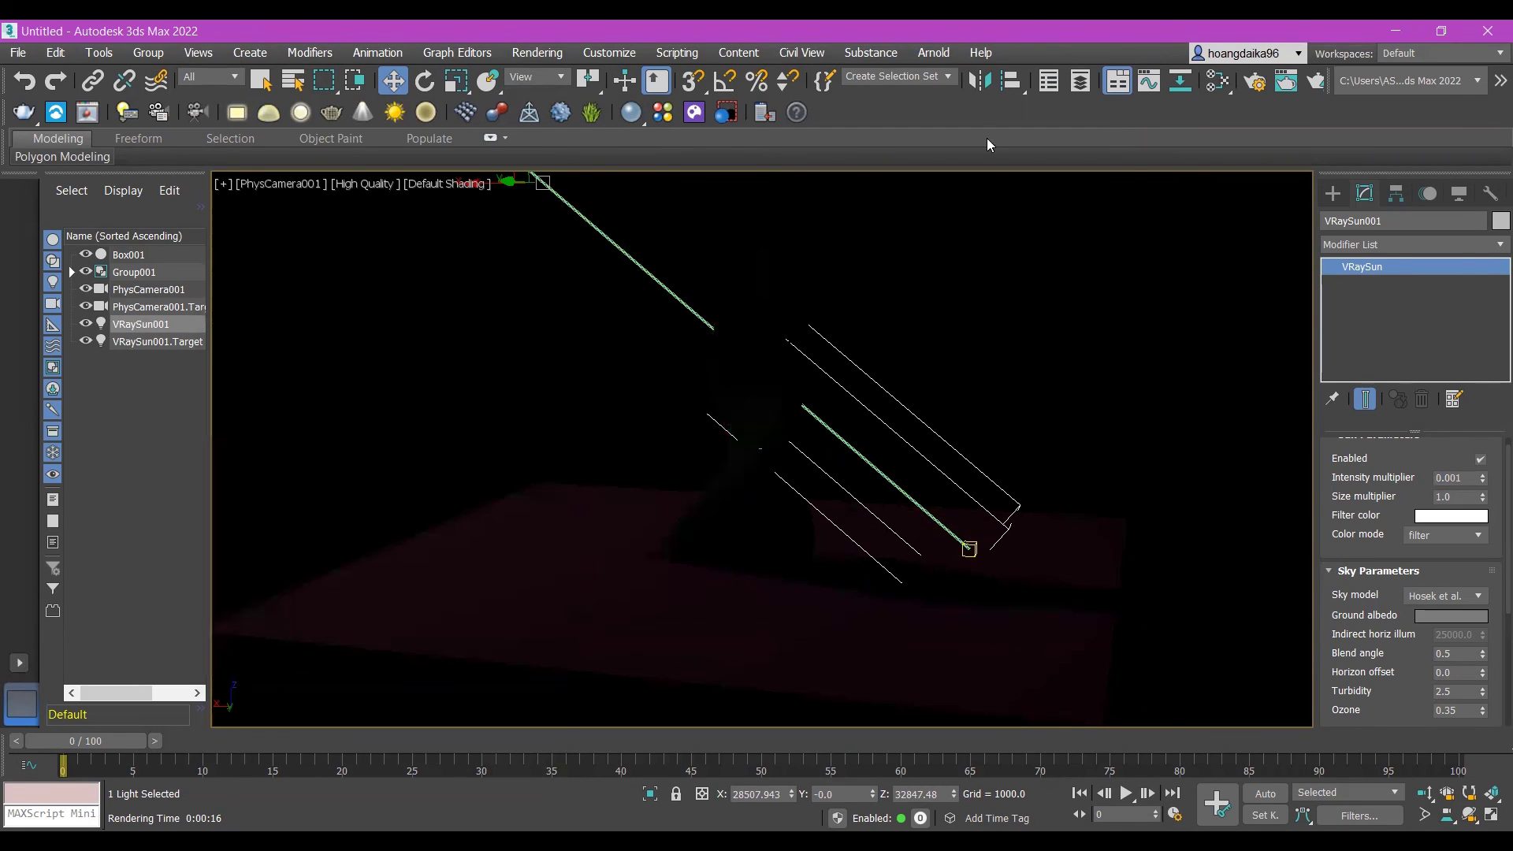
- Review the GI and Common tabs, then start and stop a 1280×720 V-Ray render
click(517, 53)
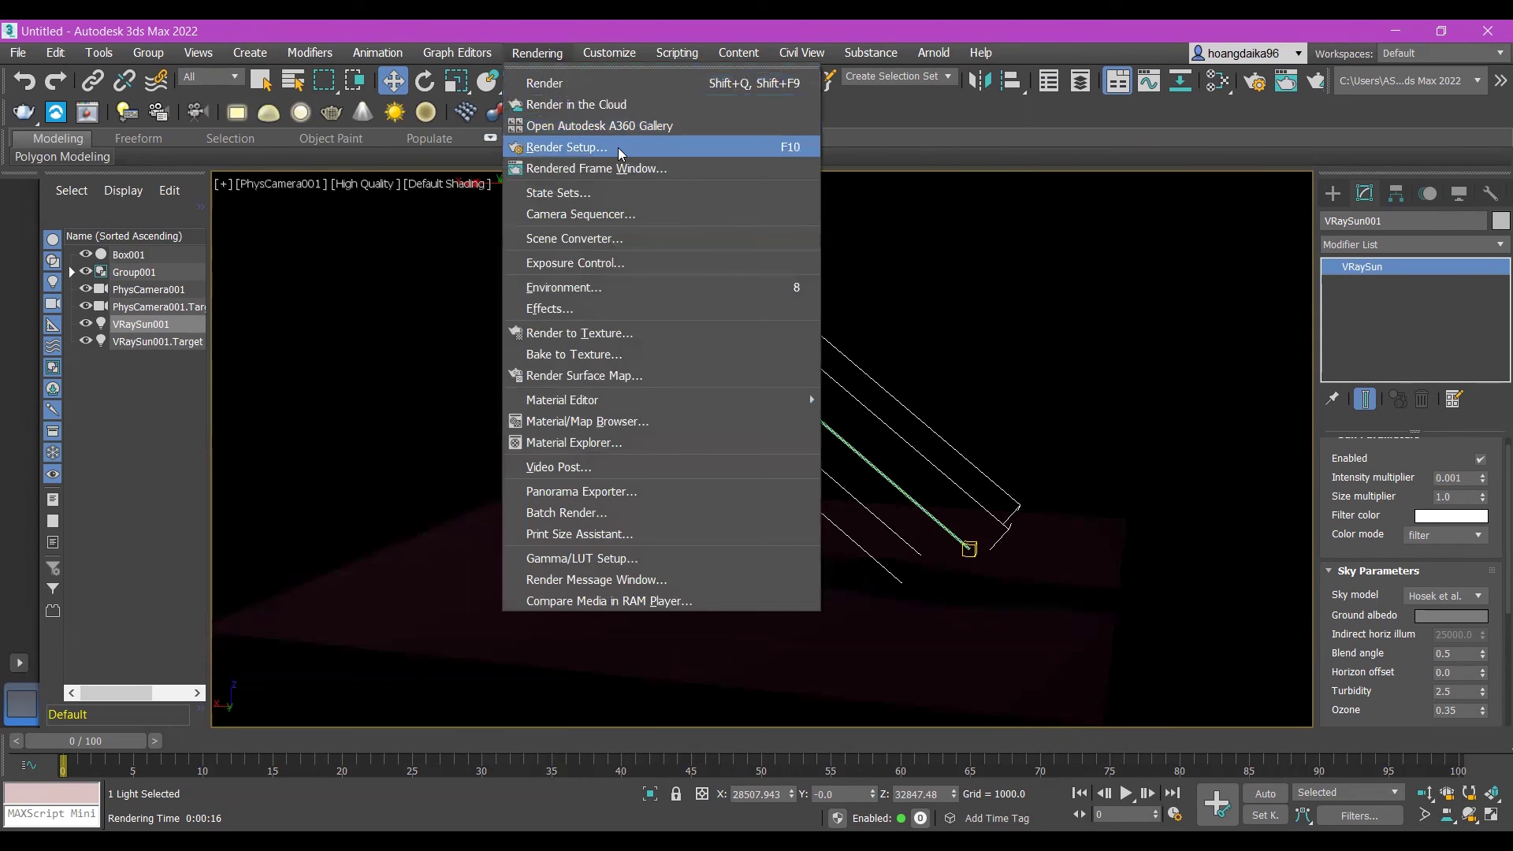
key(Return)
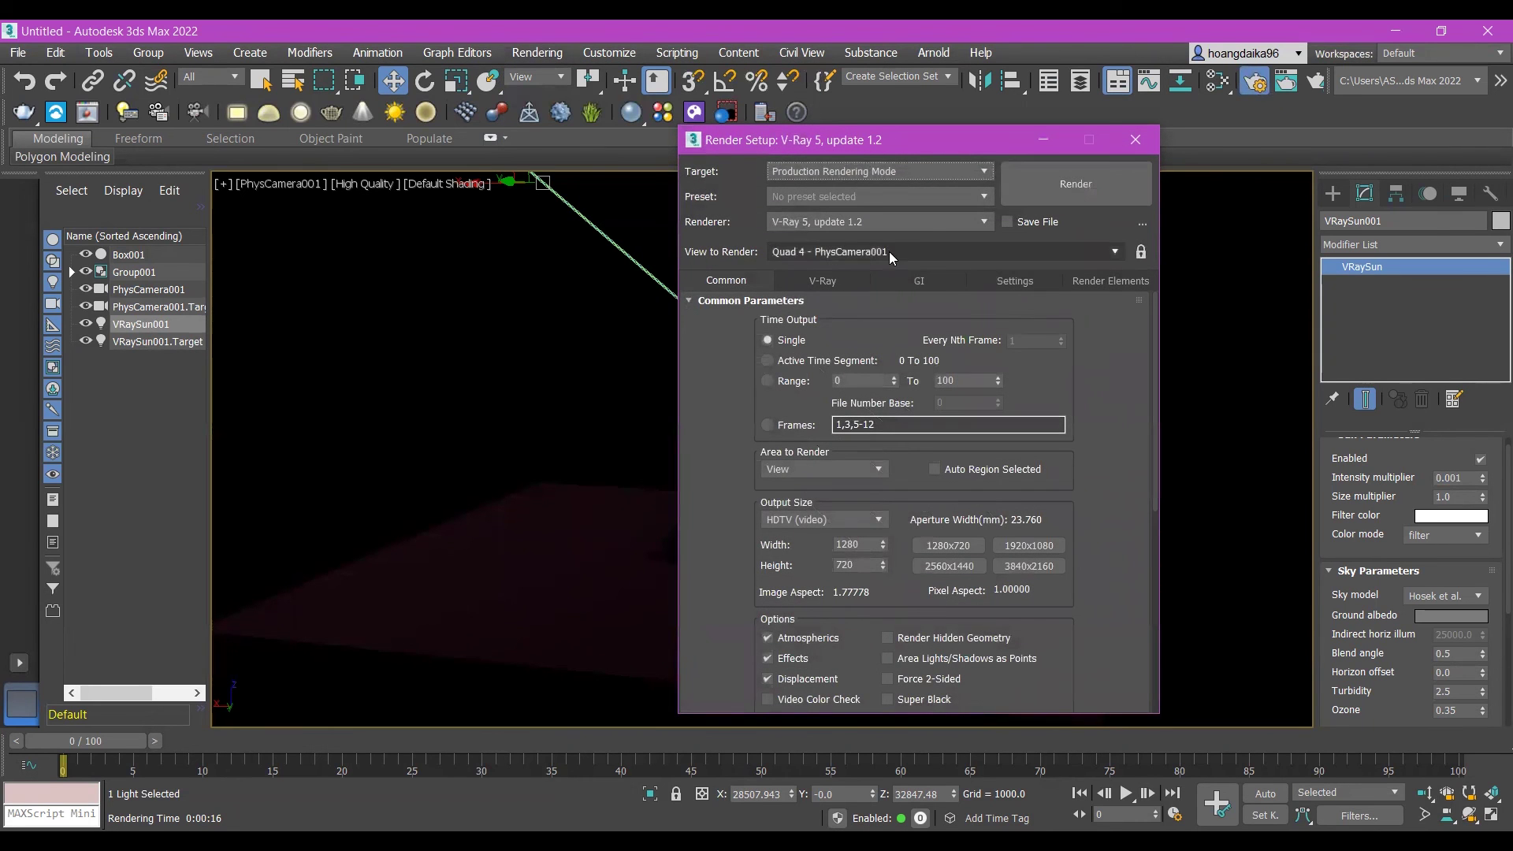
click(910, 280)
click(742, 282)
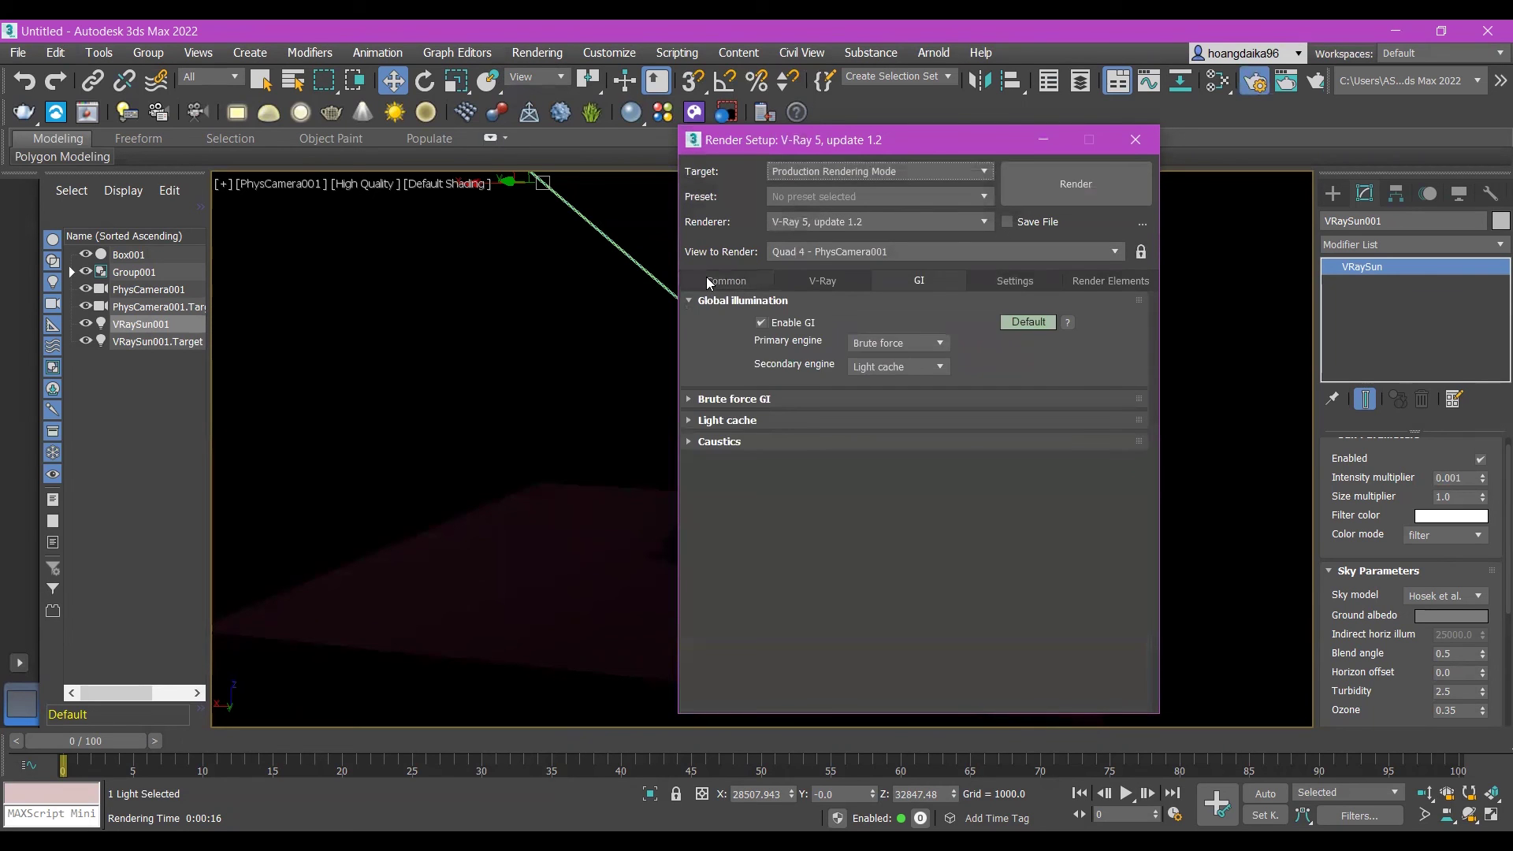
scroll(1025, 394, down, 2)
scroll(1060, 403, down, 1)
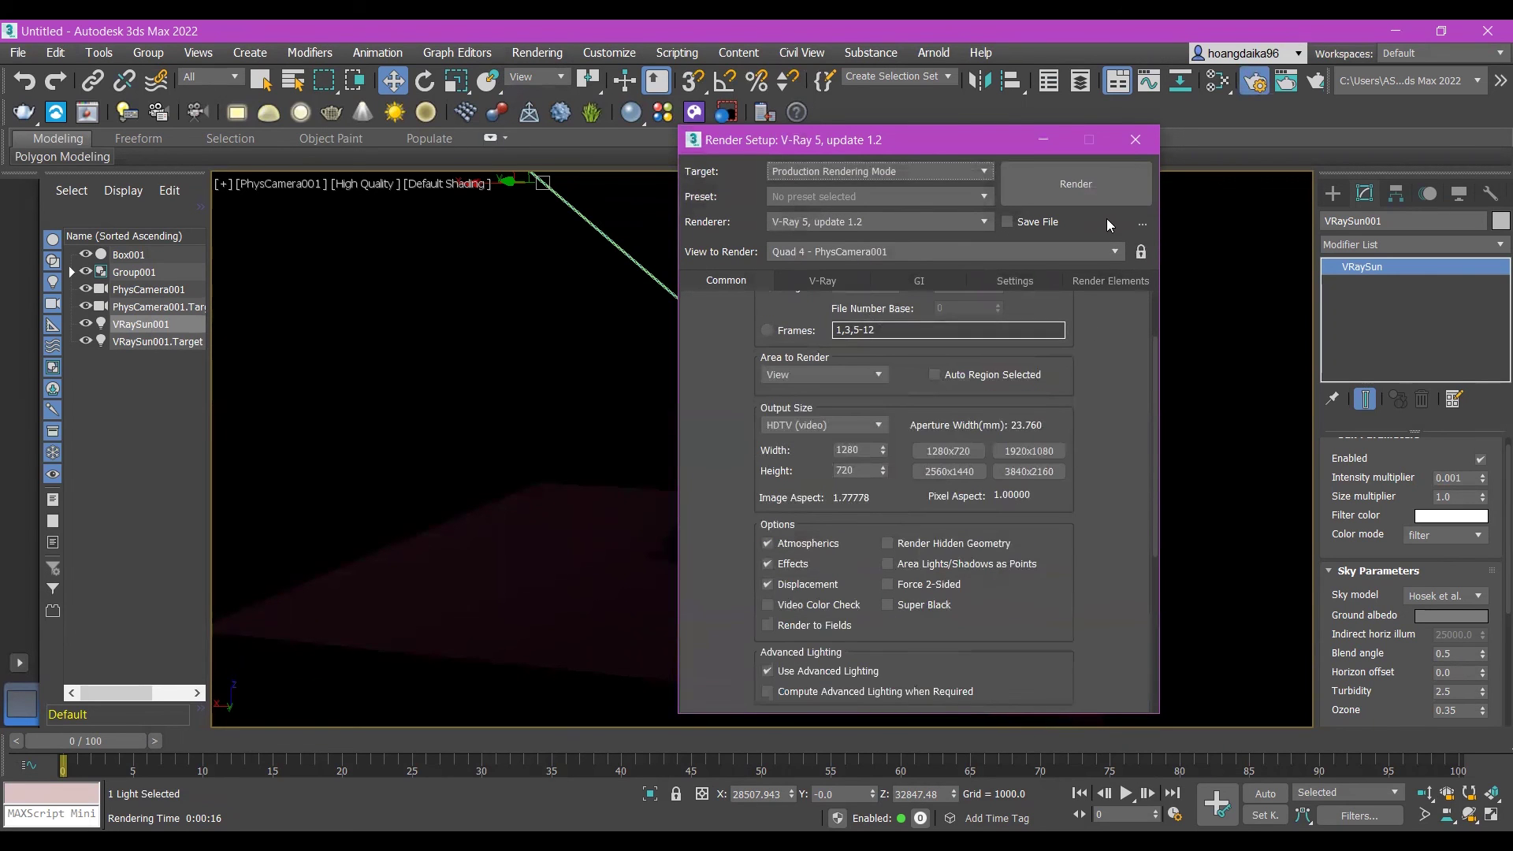
click(1122, 182)
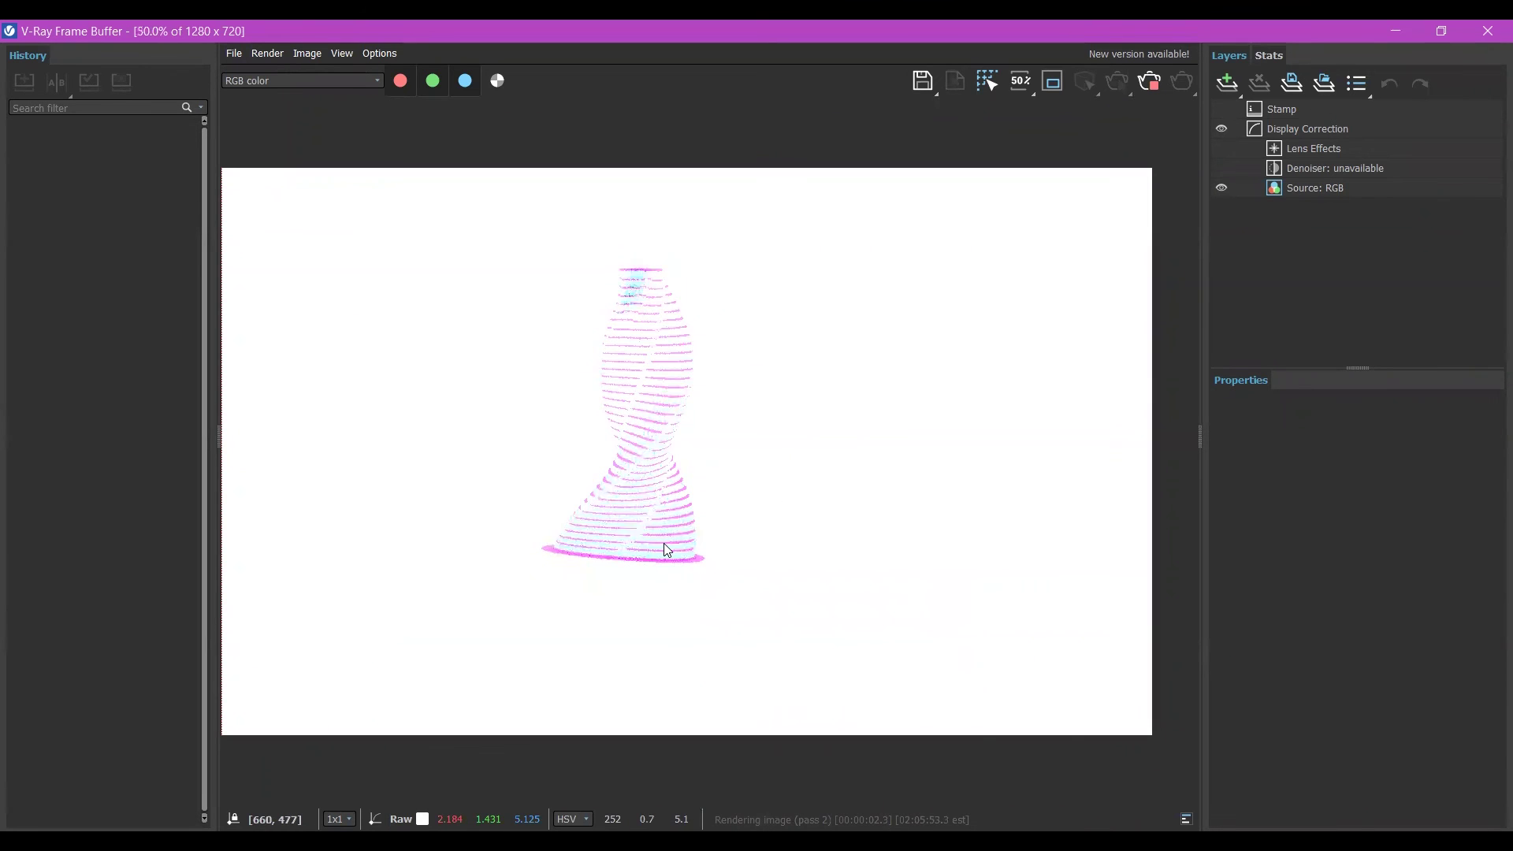
scroll(663, 543, up, 3)
scroll(867, 520, down, 8)
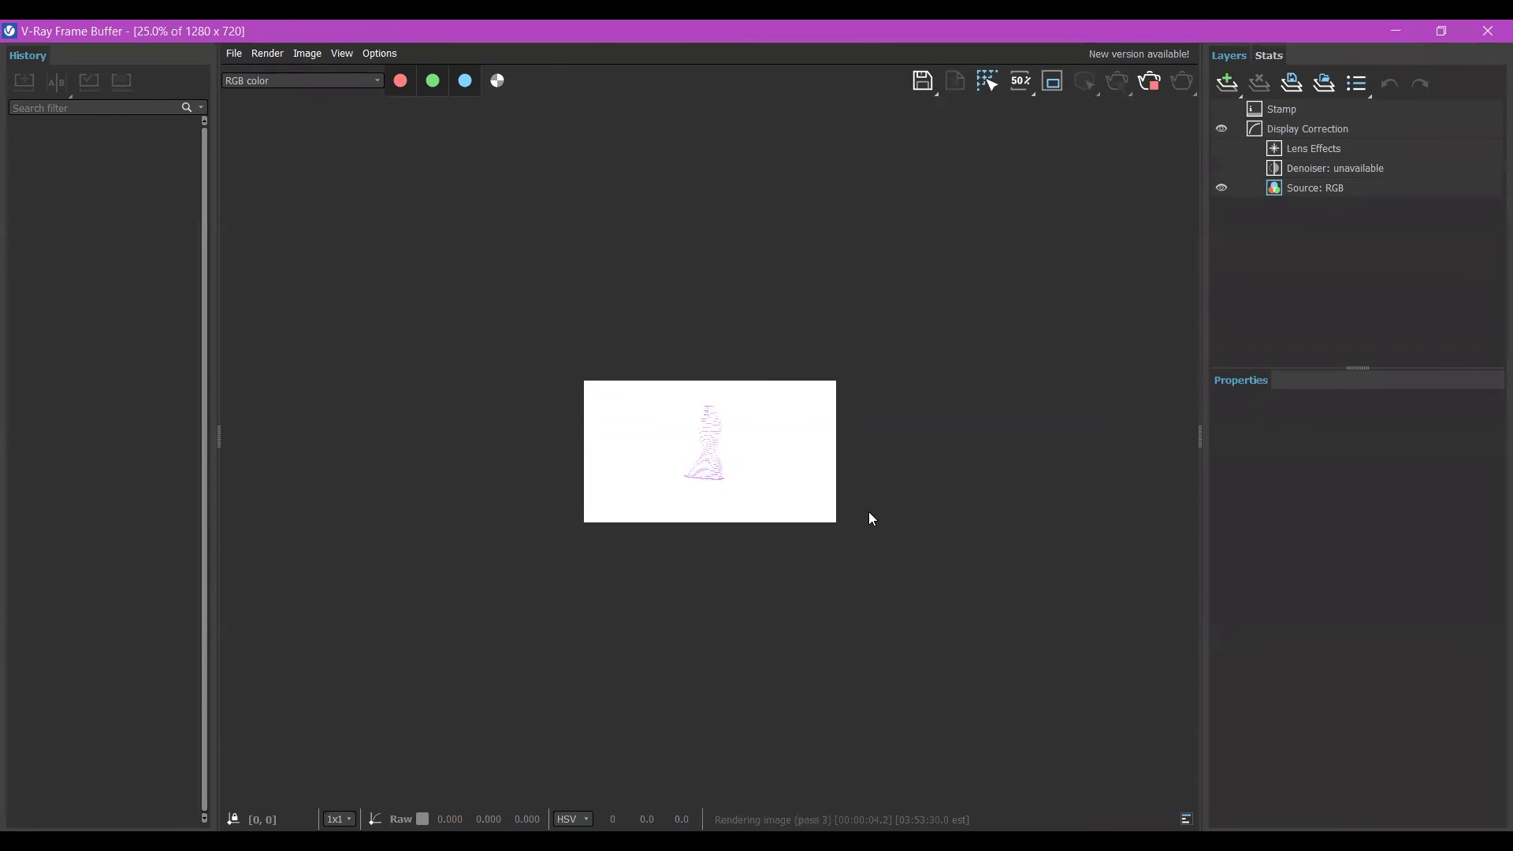
scroll(868, 517, up, 5)
click(1151, 92)
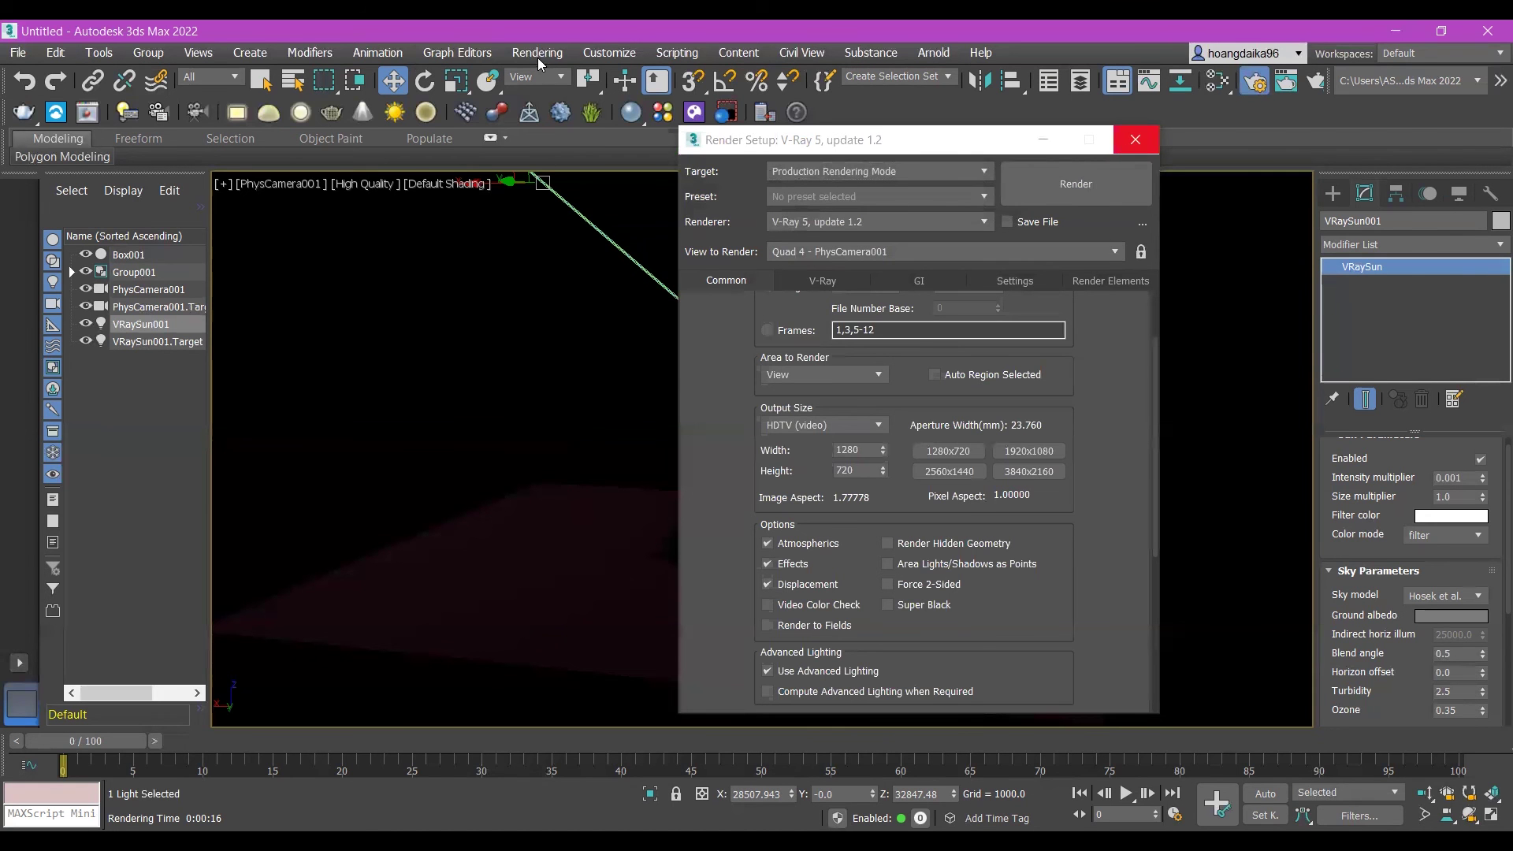
- Set the VRaySun intensity multiplier back to 0.01
click(1454, 478)
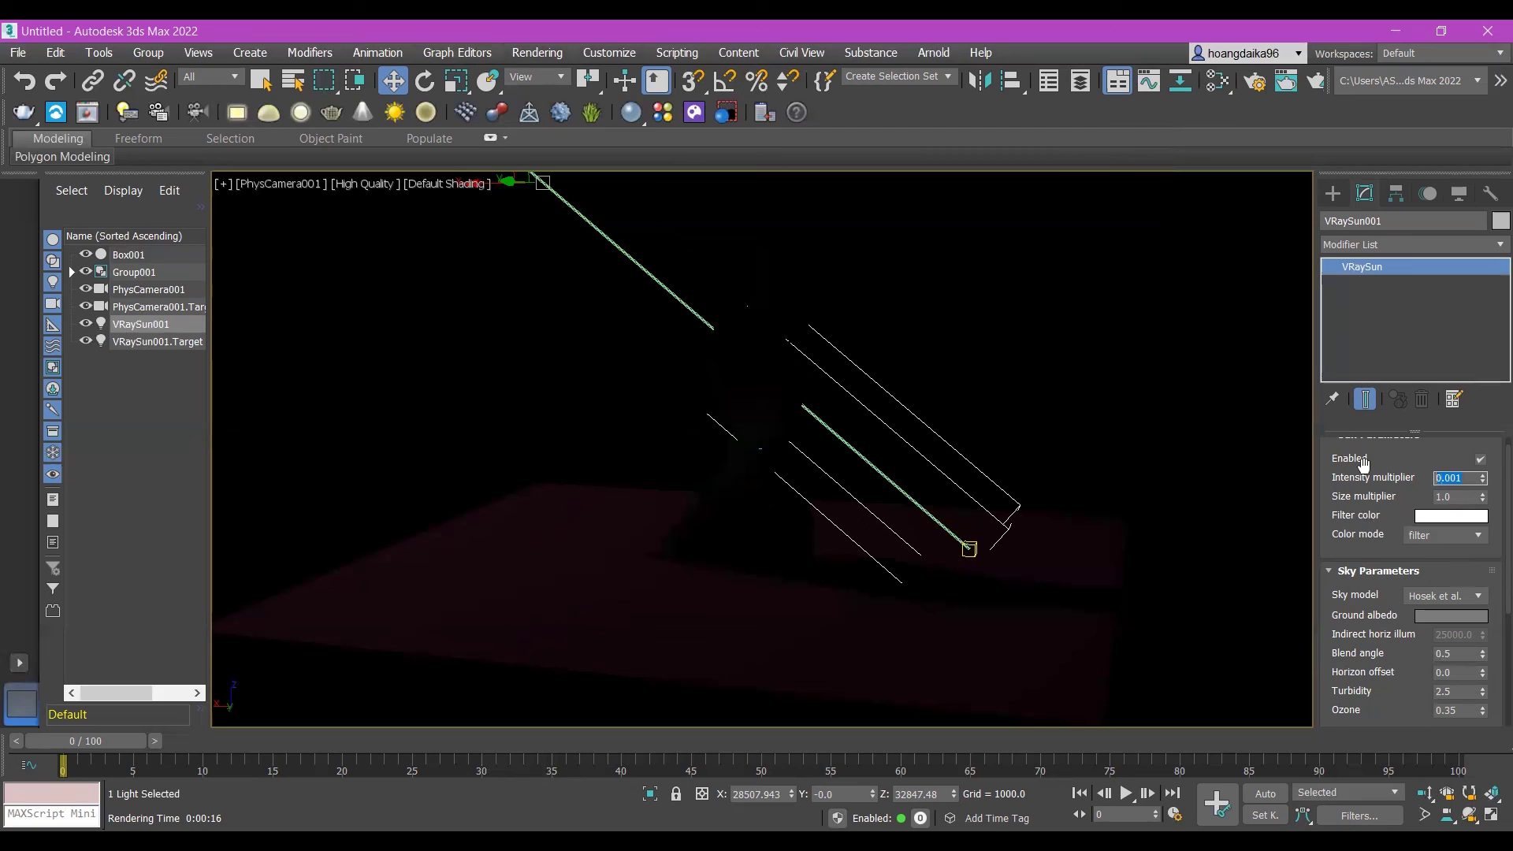
text(0.)
key(Return)
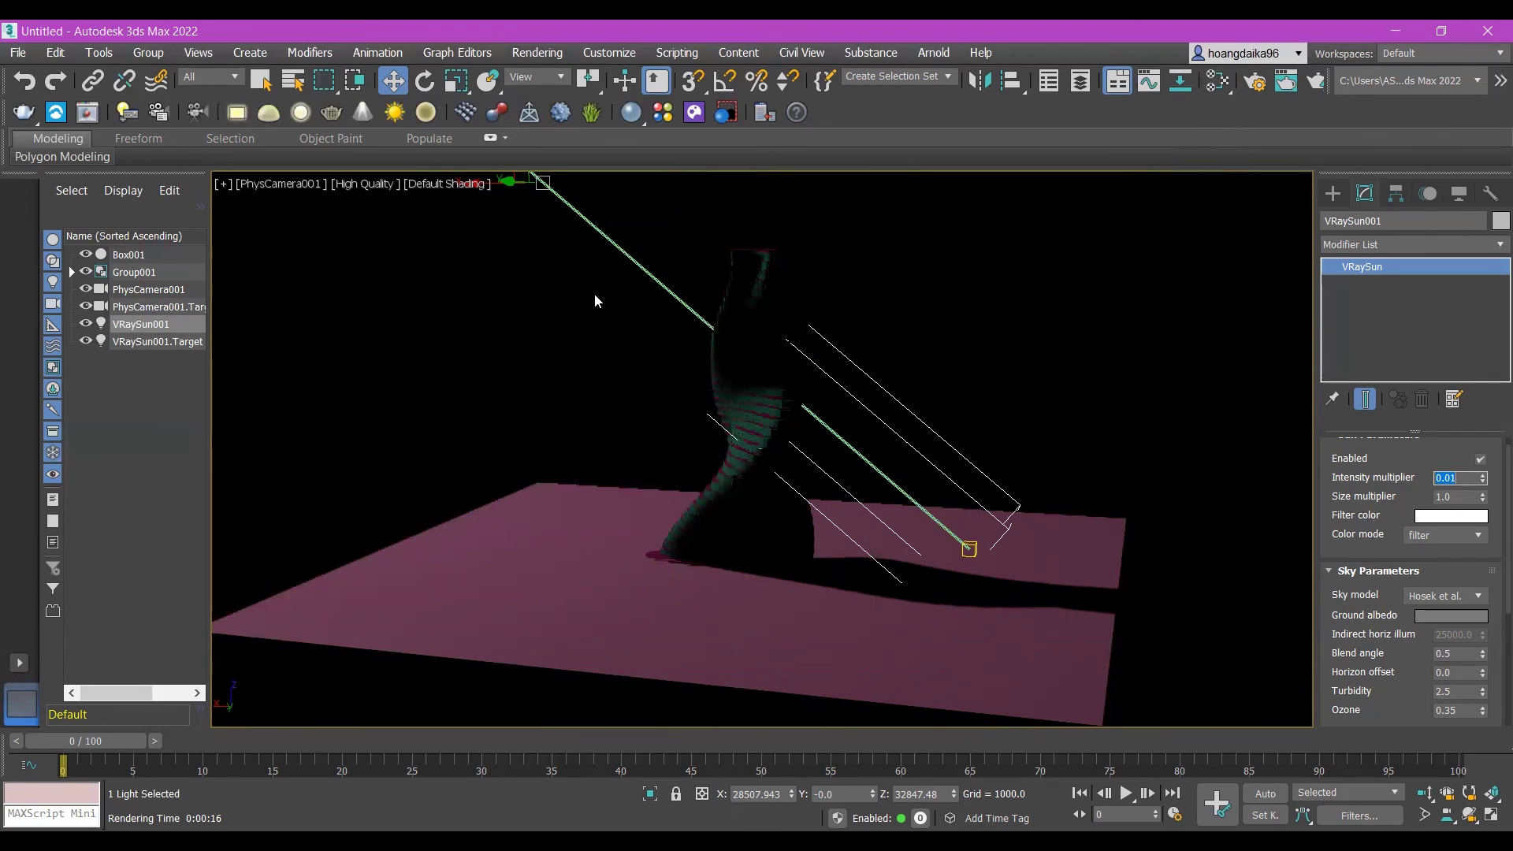
- Restore the four-viewport layout and drag VRaySun001 lower in the Front view
click(224, 186)
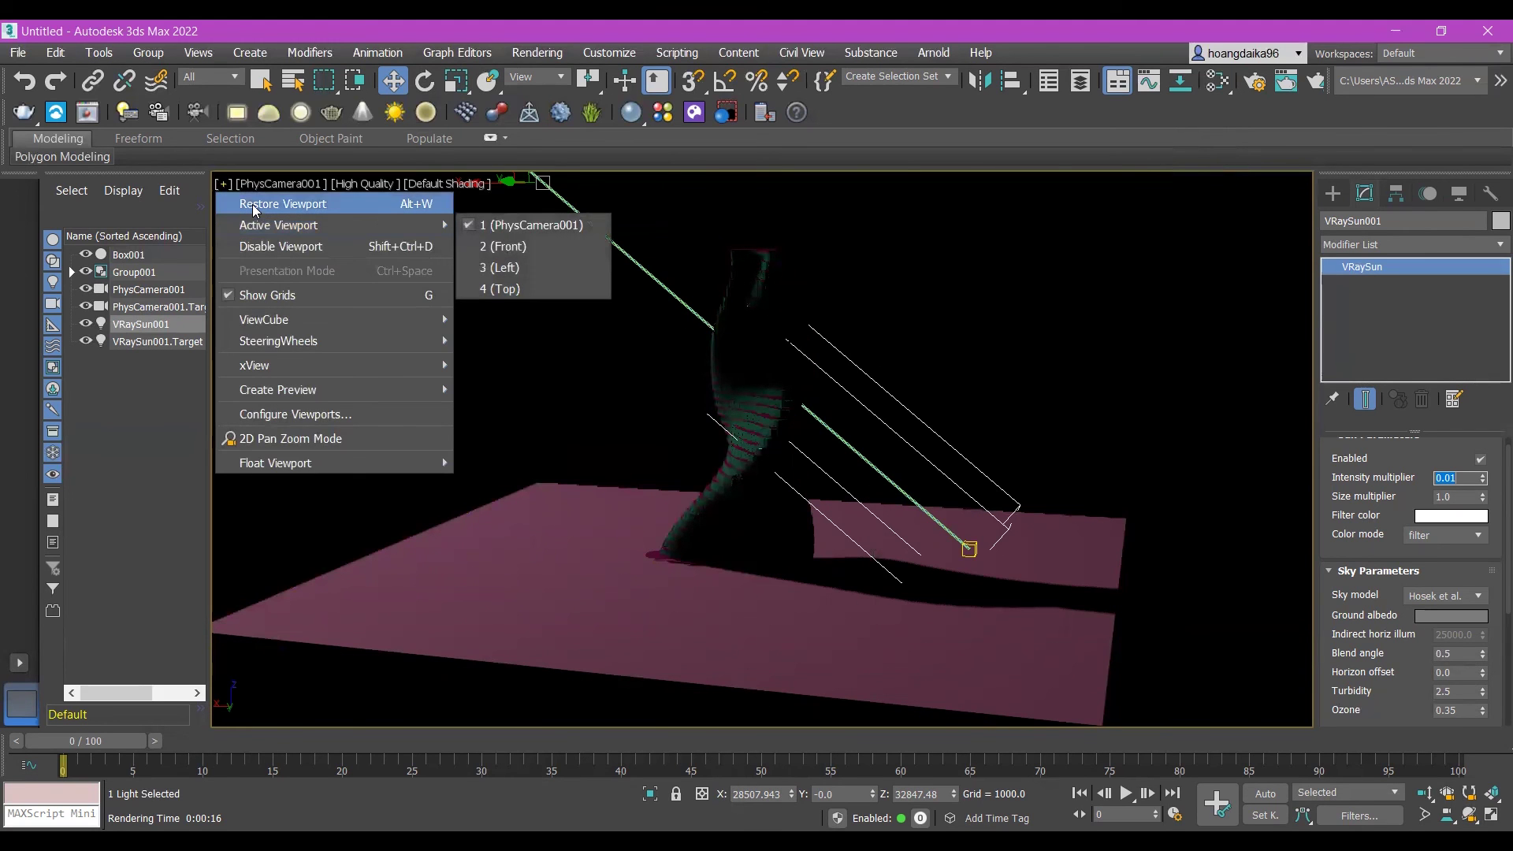
click(254, 205)
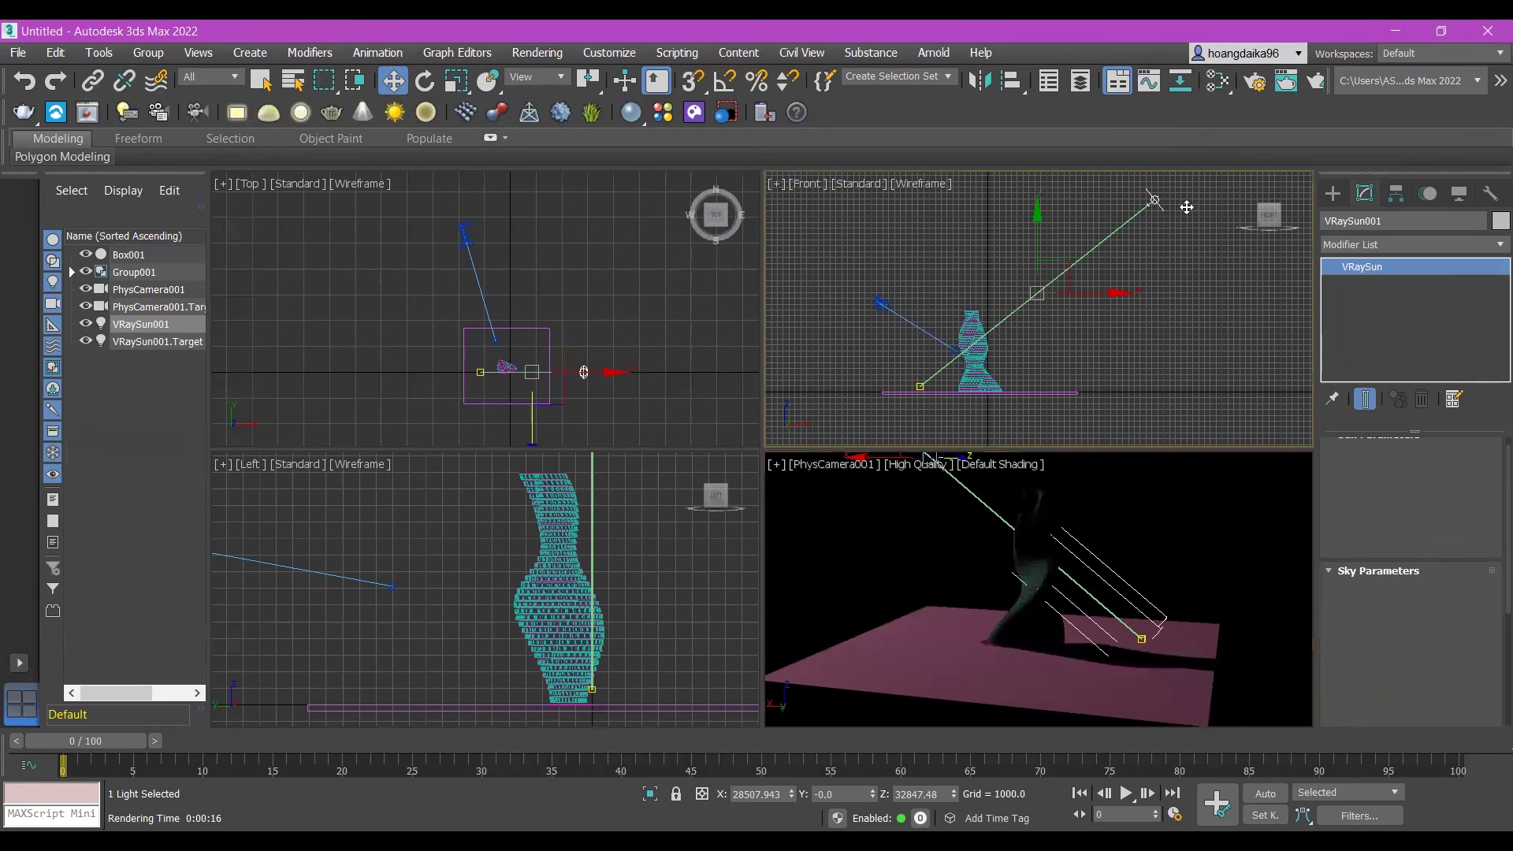
click(1034, 212)
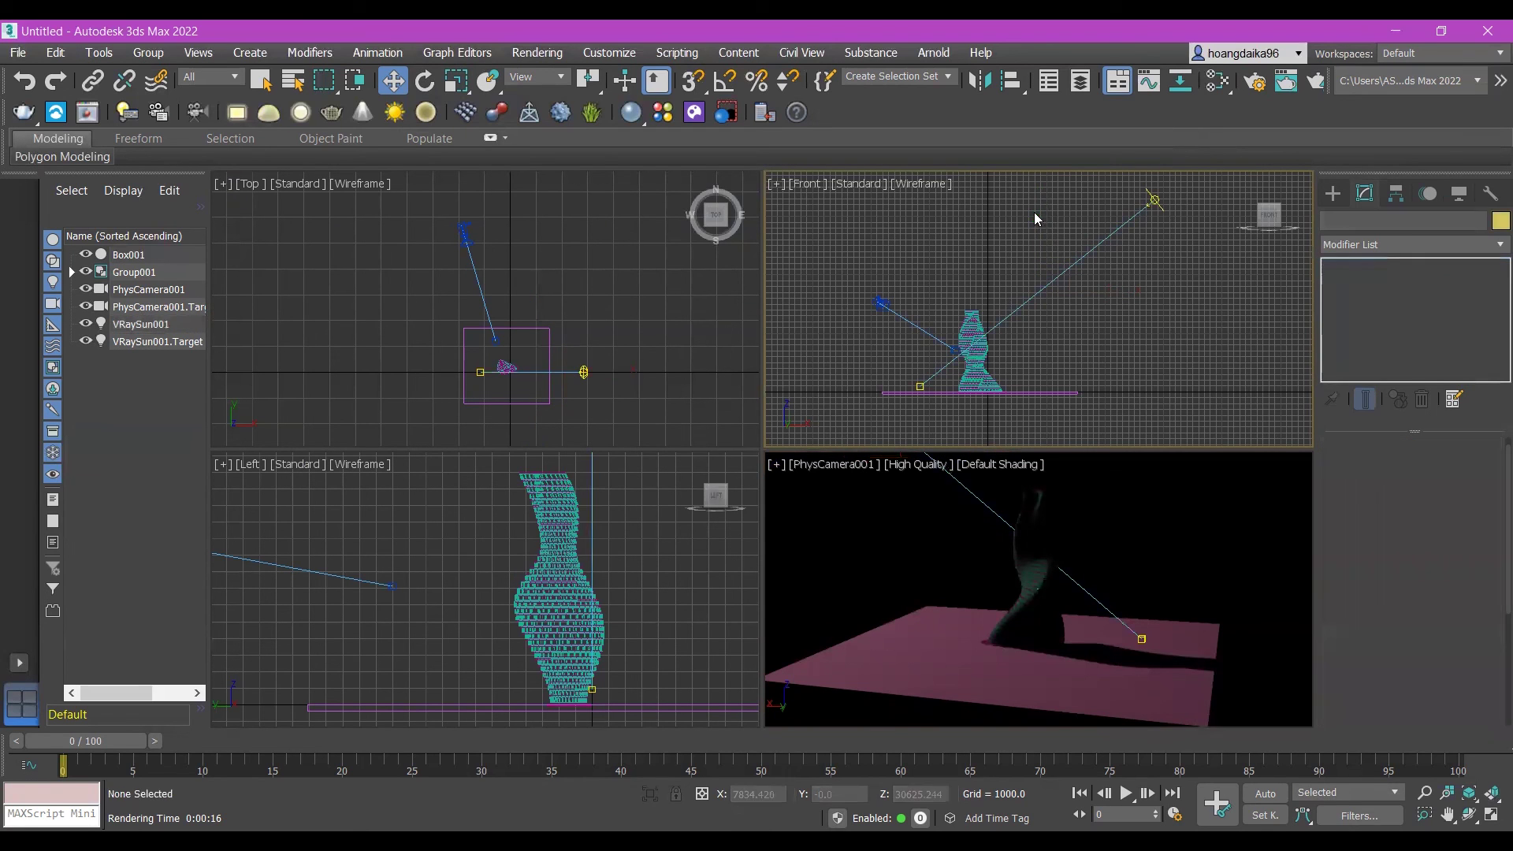
click(1154, 199)
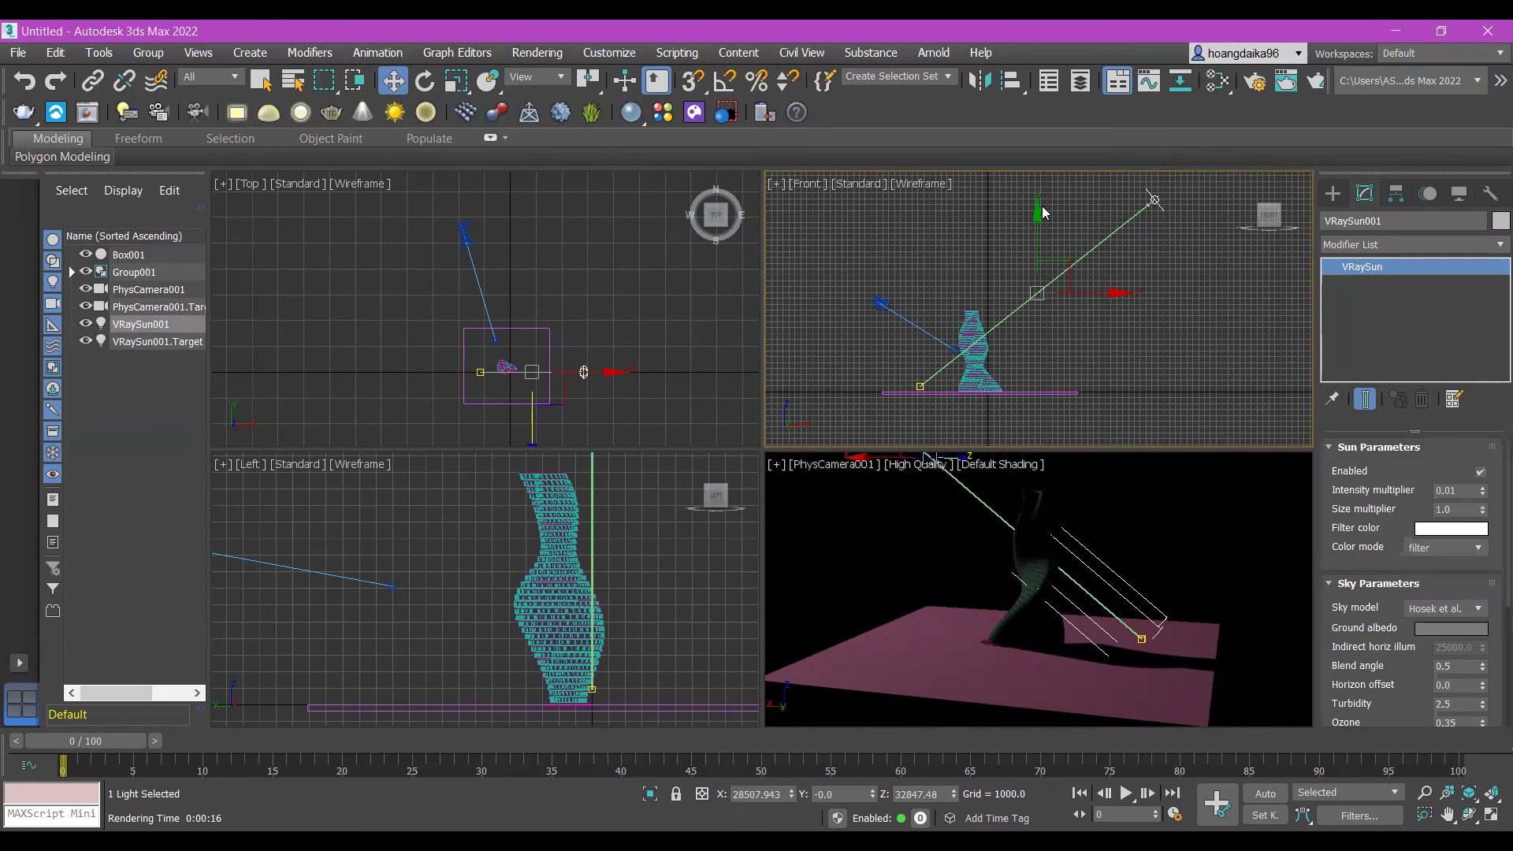
mouse_move(1037, 206)
mouse_down()
mouse_move(1037, 279)
mouse_move(1039, 217)
mouse_up()
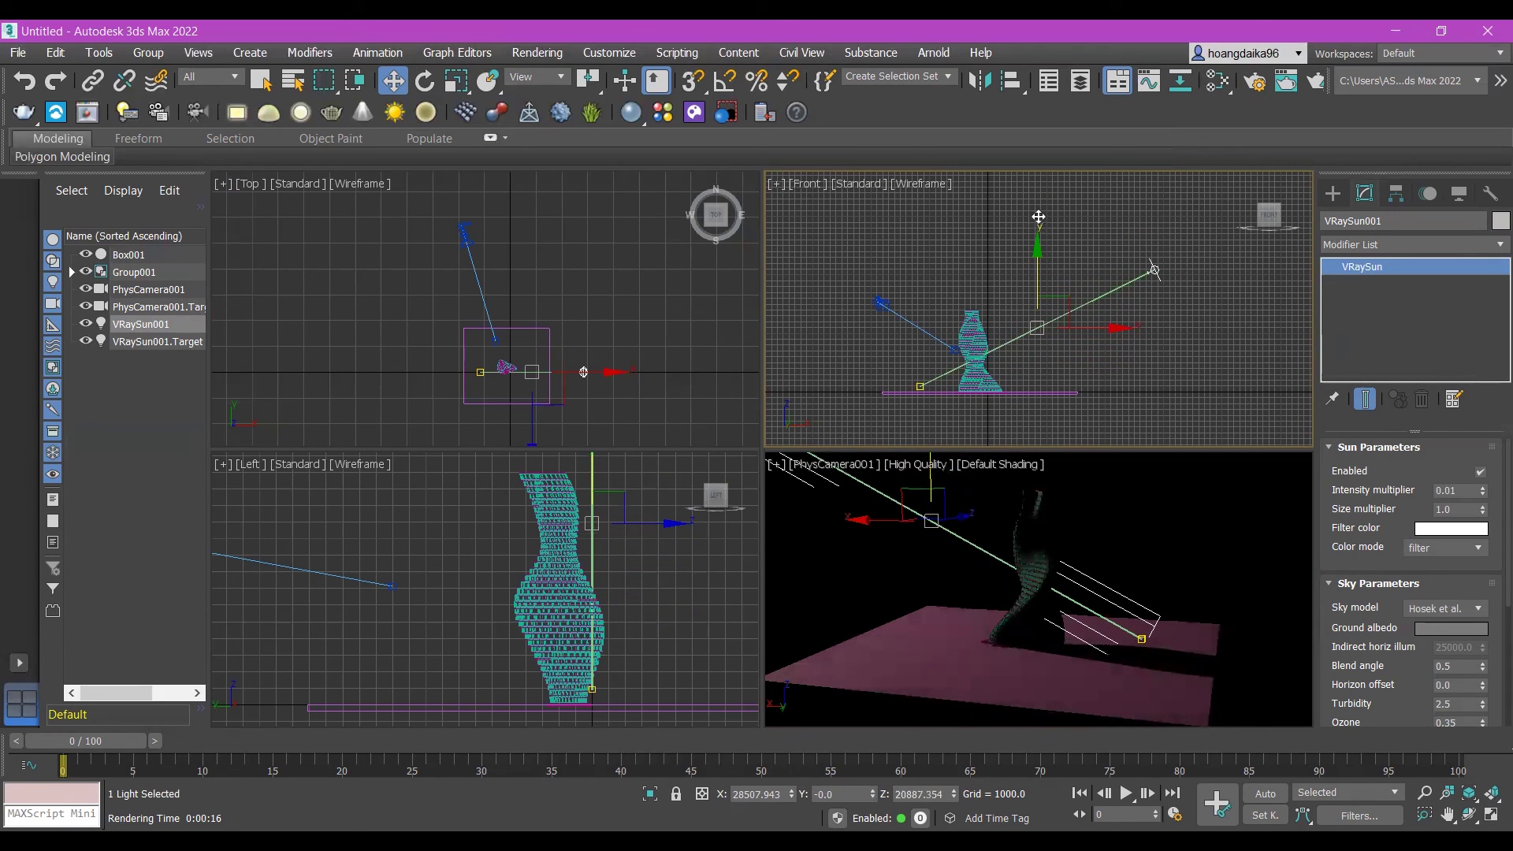